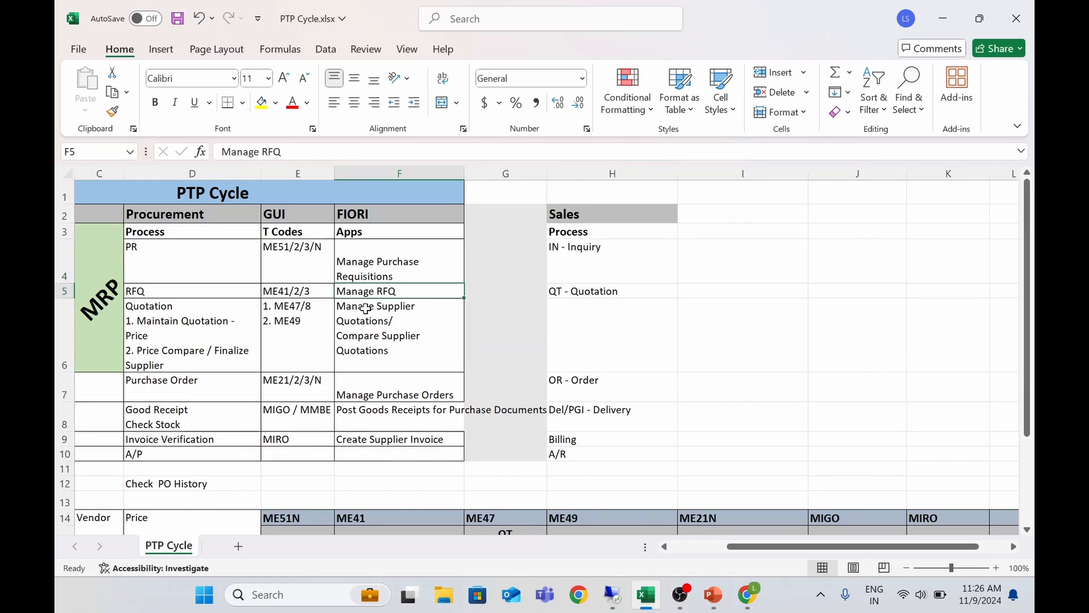
Step: Review the FIORI apps listed for each procurement process in the PTP Cycle sheet, from purchase requisitions to supplier invoices
click(366, 313)
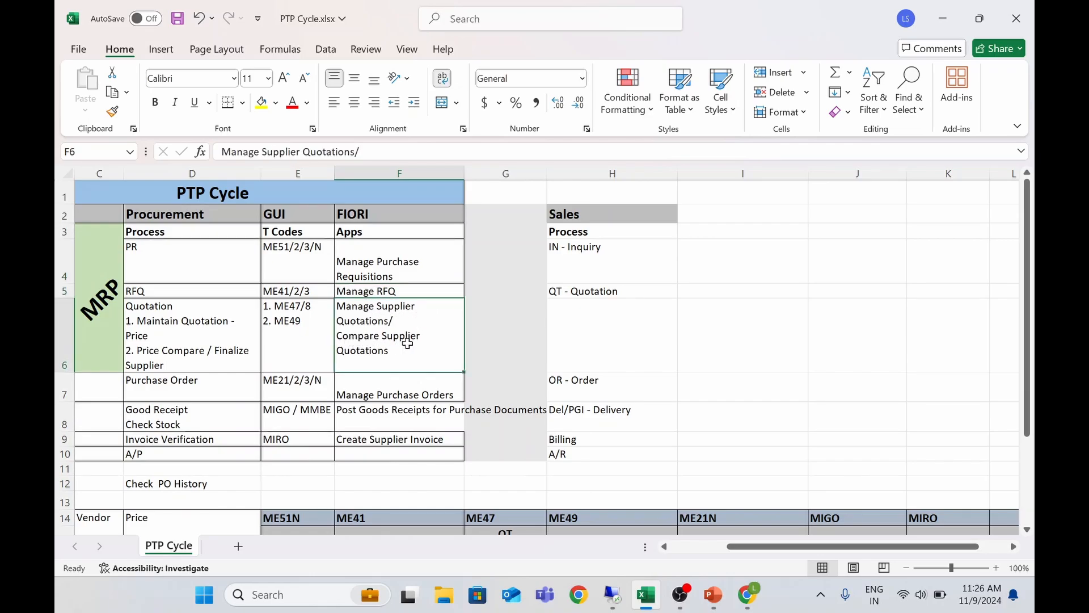
click(409, 394)
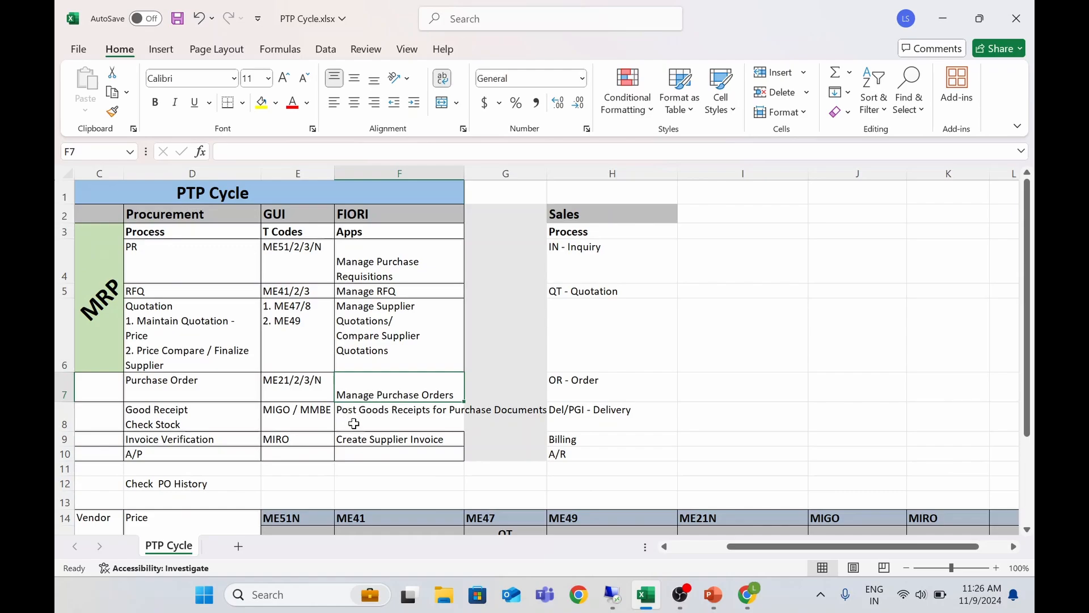
click(388, 415)
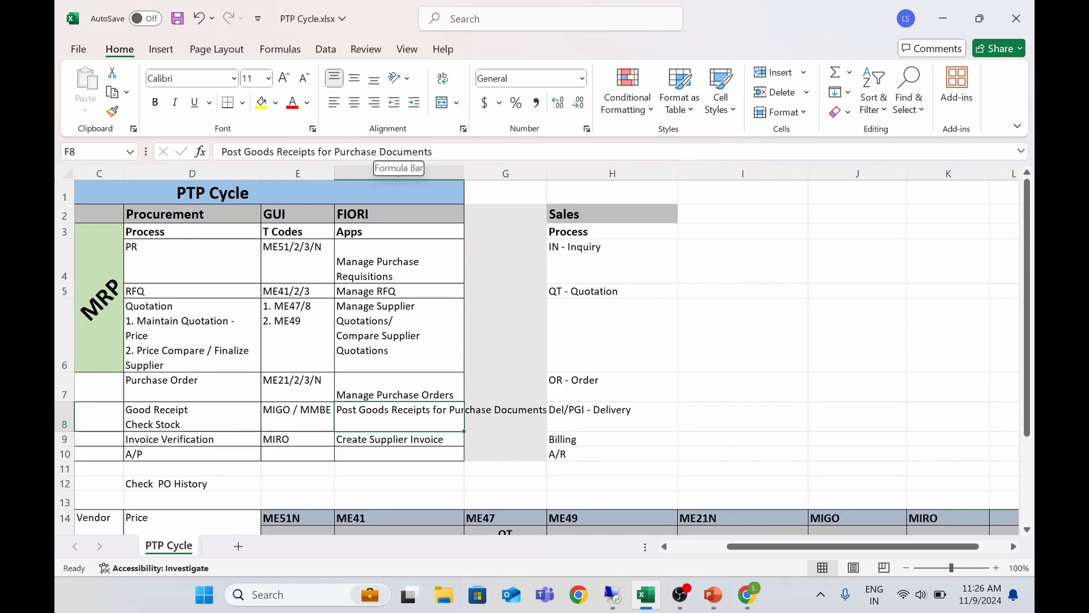
click(382, 443)
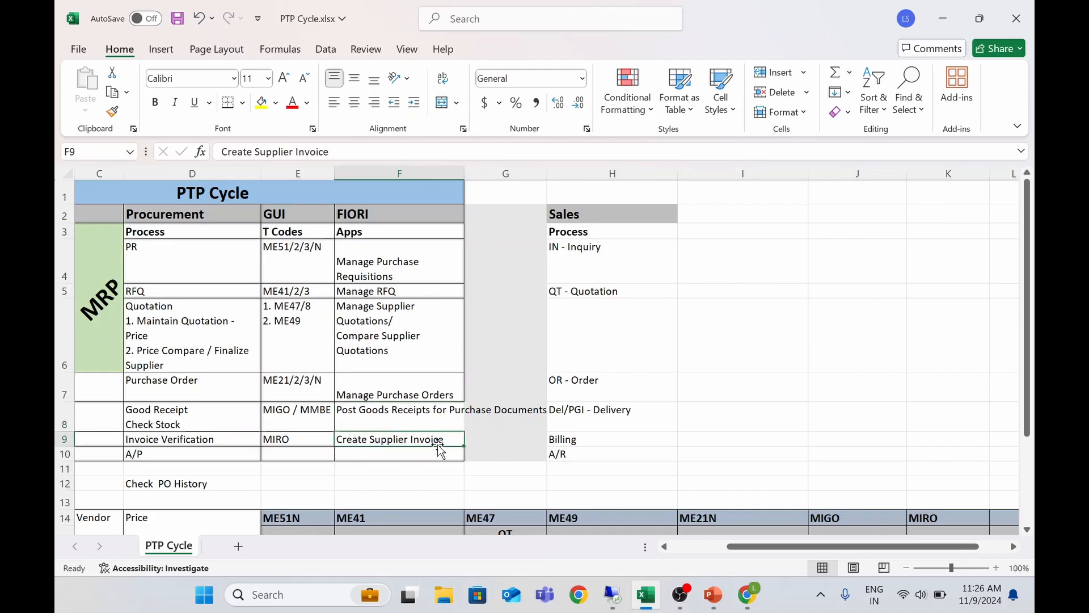
click(393, 166)
click(403, 276)
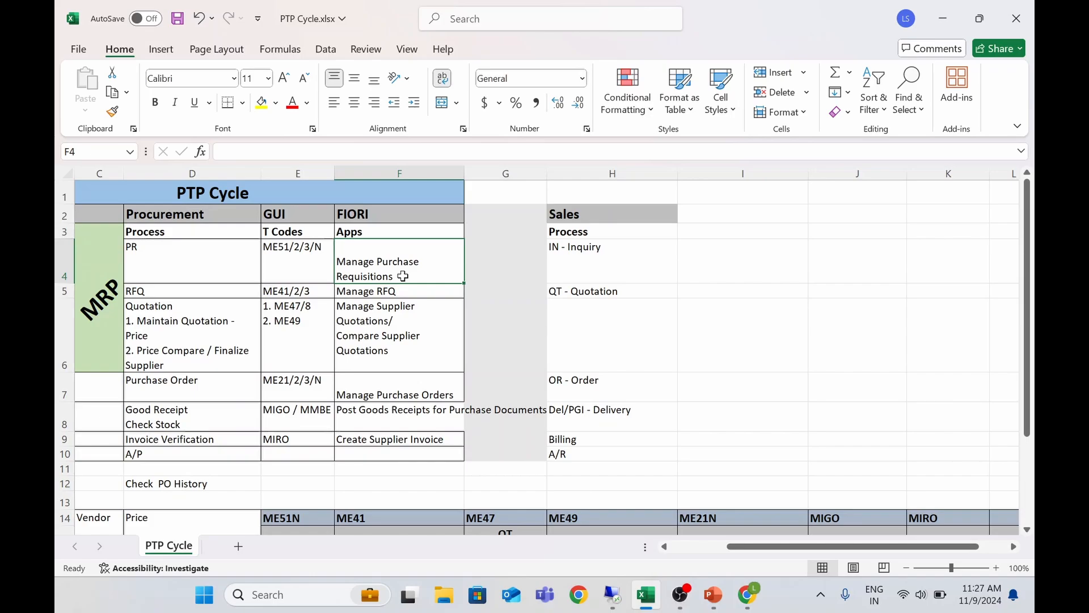
Step: Switch to the SAP Fiori launchpad, look through the list of available pages, and open the PTP page
click(612, 594)
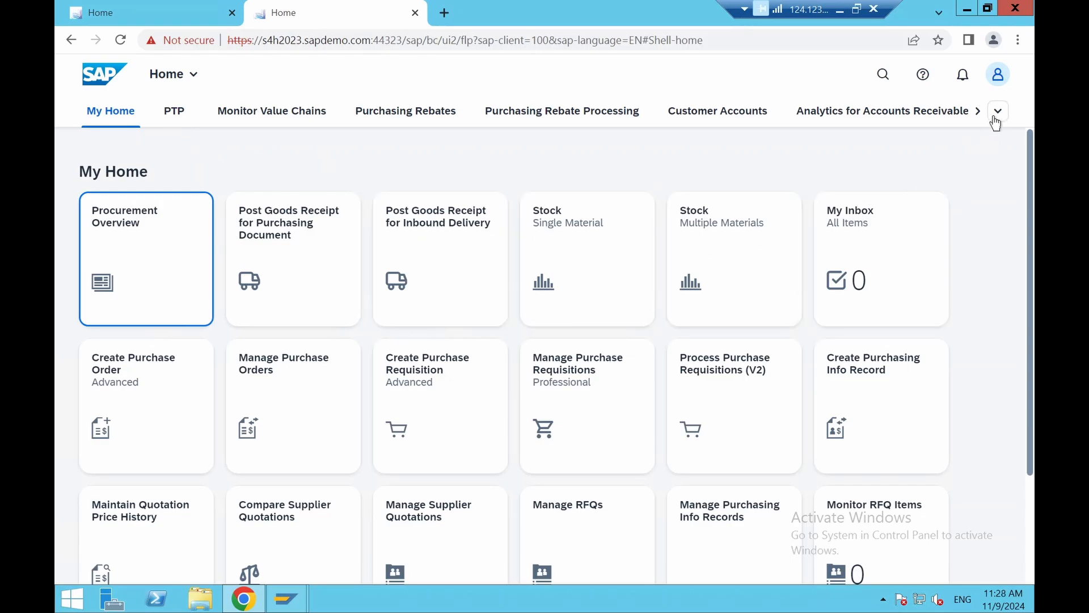
click(998, 112)
drag(1004, 164, 999, 141)
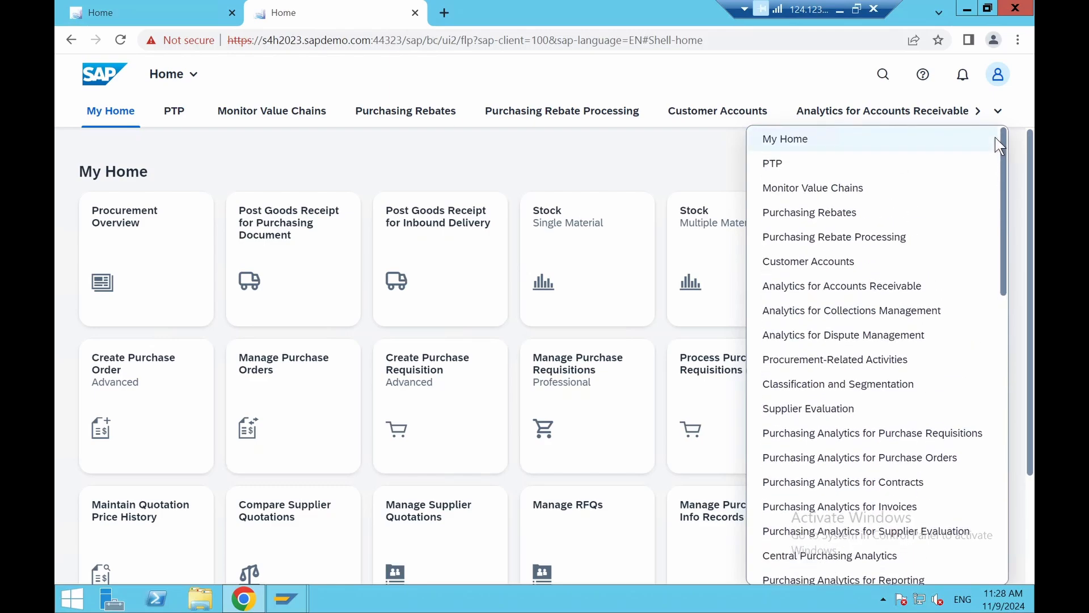
click(174, 113)
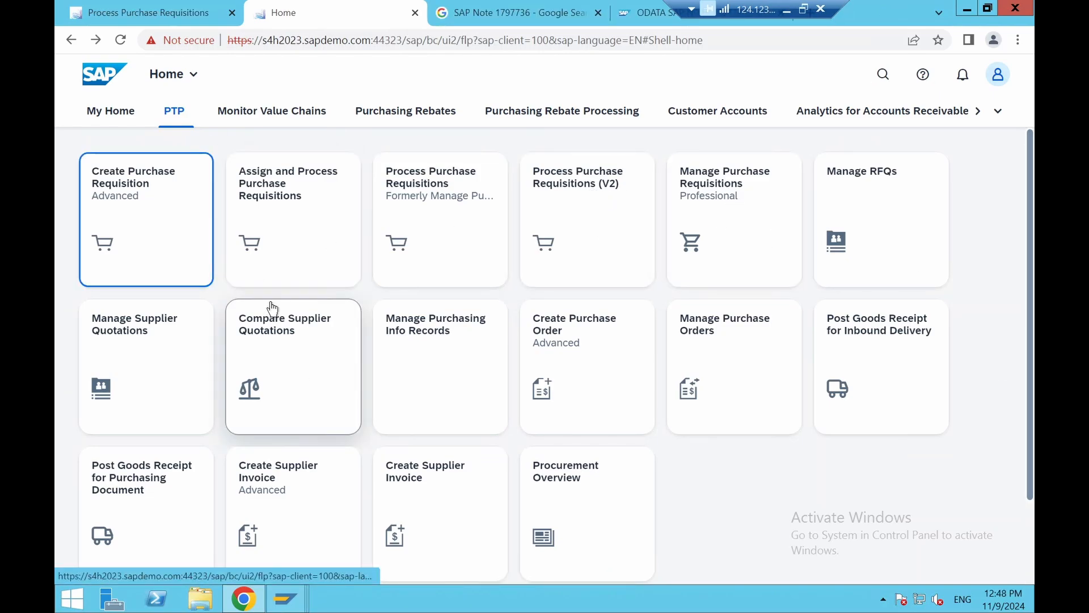
Step: Start a purchase requisition in the Create Purchase Requisition Advanced app with material TG11 and quantity 10
click(160, 225)
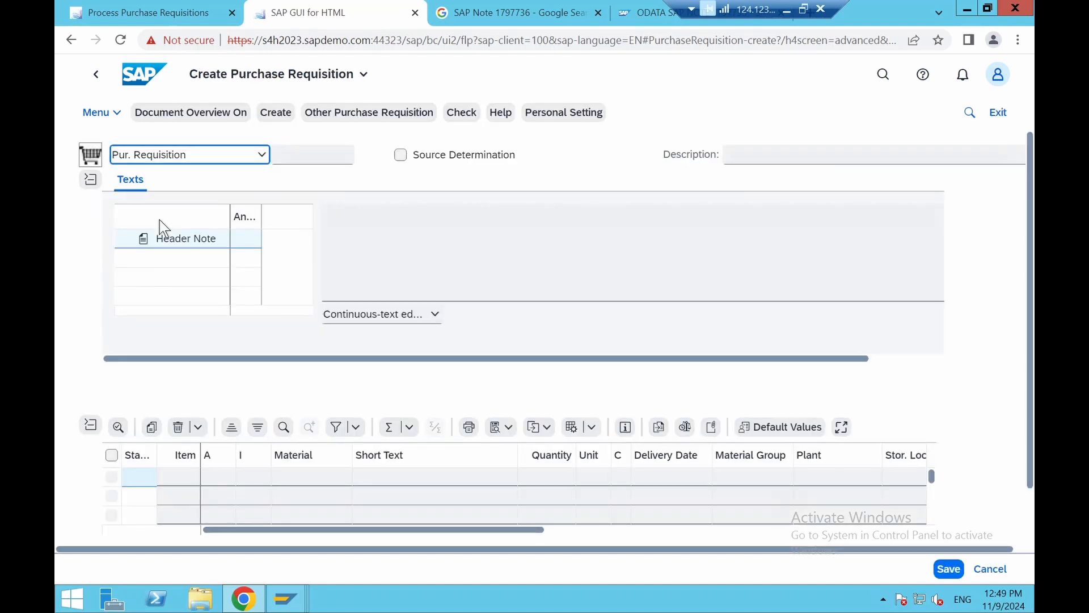
click(303, 480)
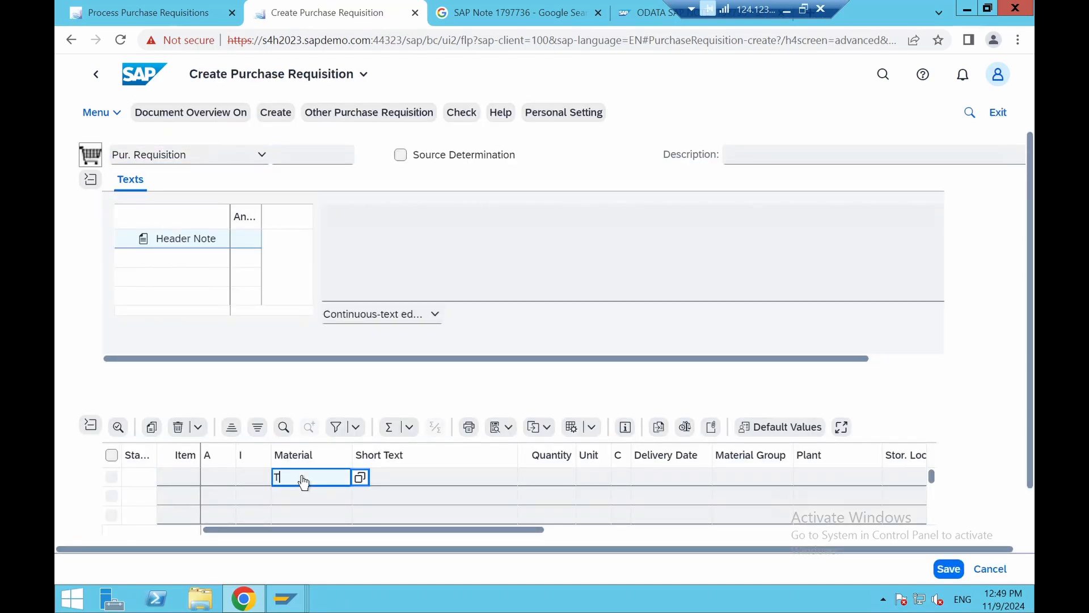
key(Tab)
key(Tab)
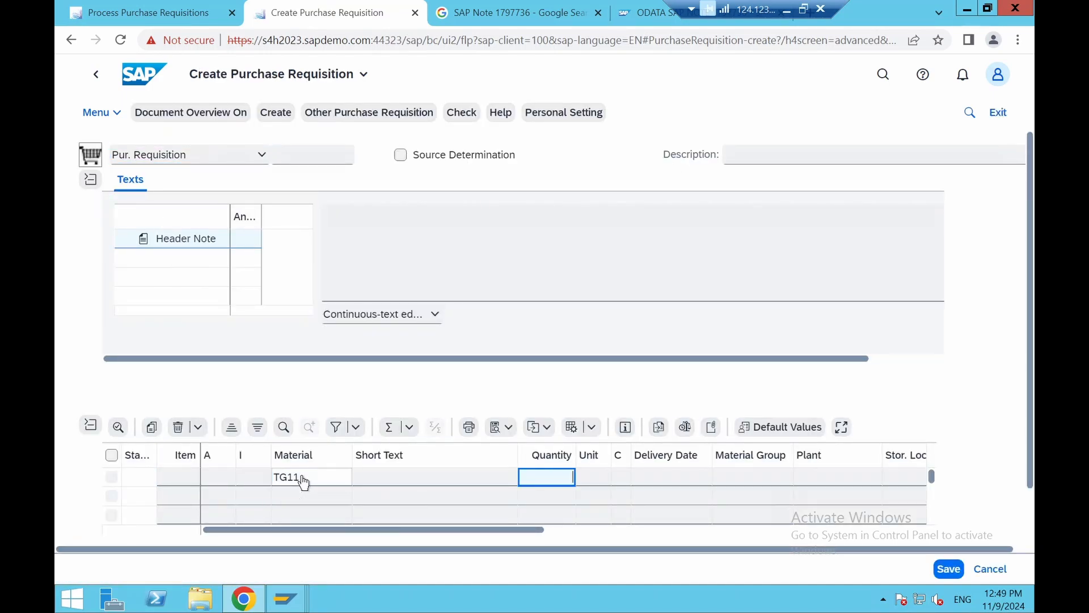
text(10)
key(Tab)
key(Tab)
key(Tab)
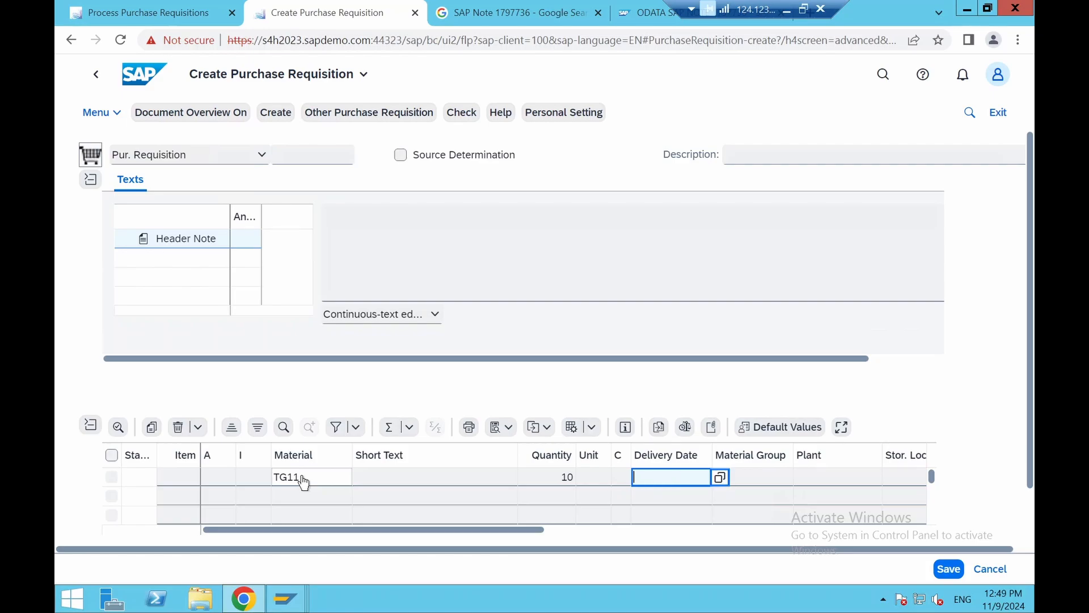
Step: Set the requisition item's delivery date to 20.11.2024 and its plant to 1710
click(719, 478)
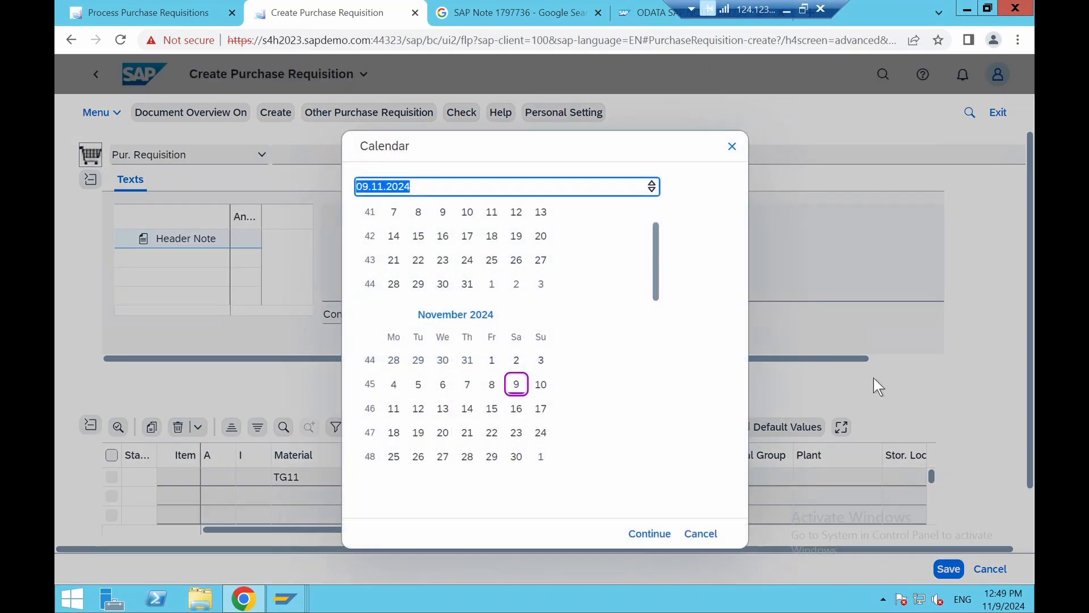
double_click(445, 436)
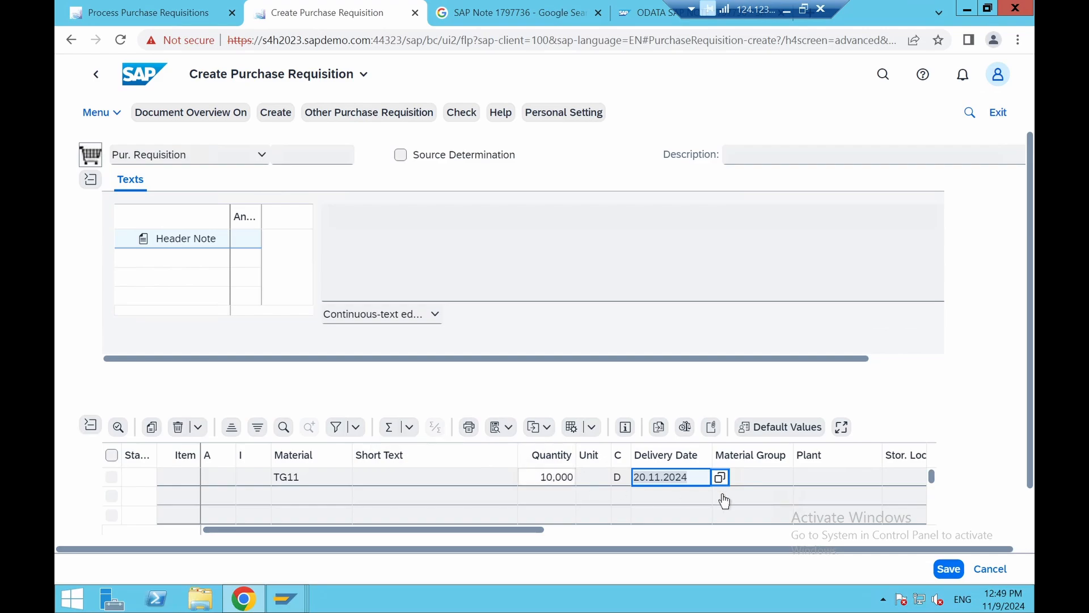
click(823, 483)
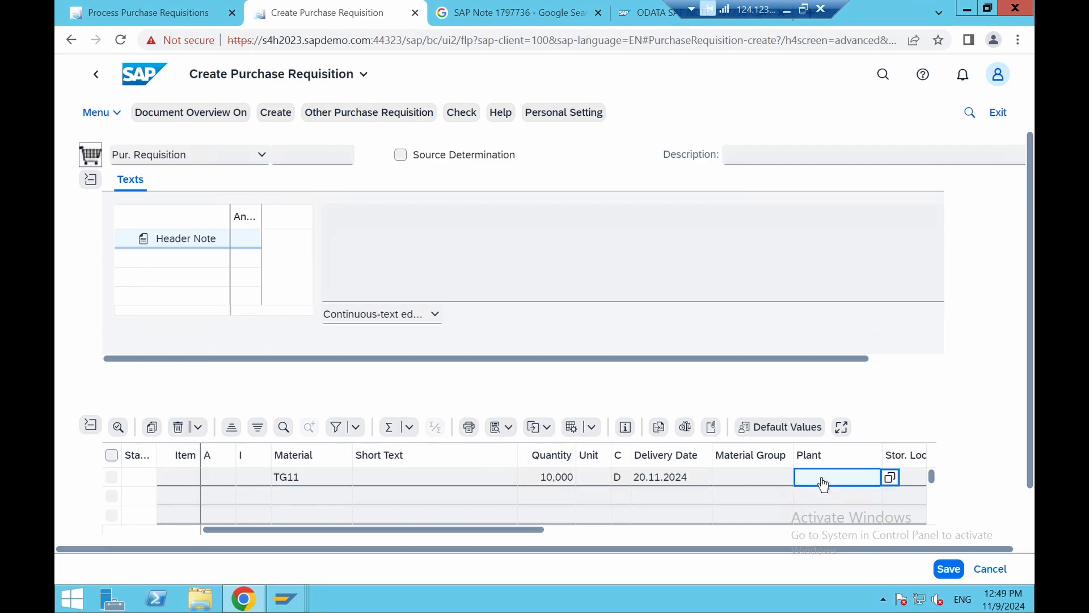
key(Tab)
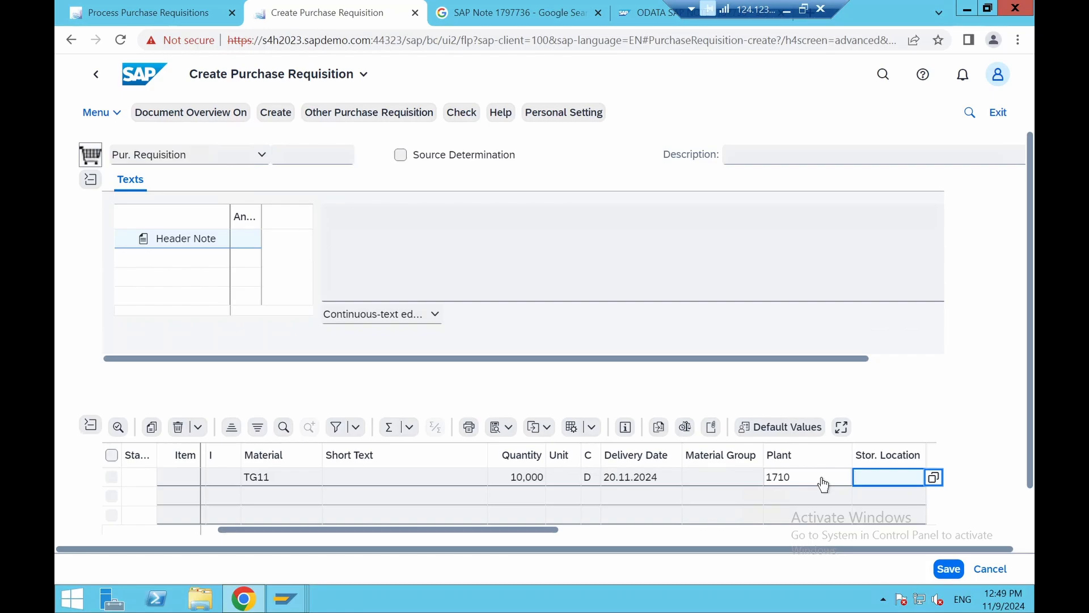
Step: Assign purchasing group 001 to the TG11 item, save the purchase requisition, and return to the PTP page
key(Tab)
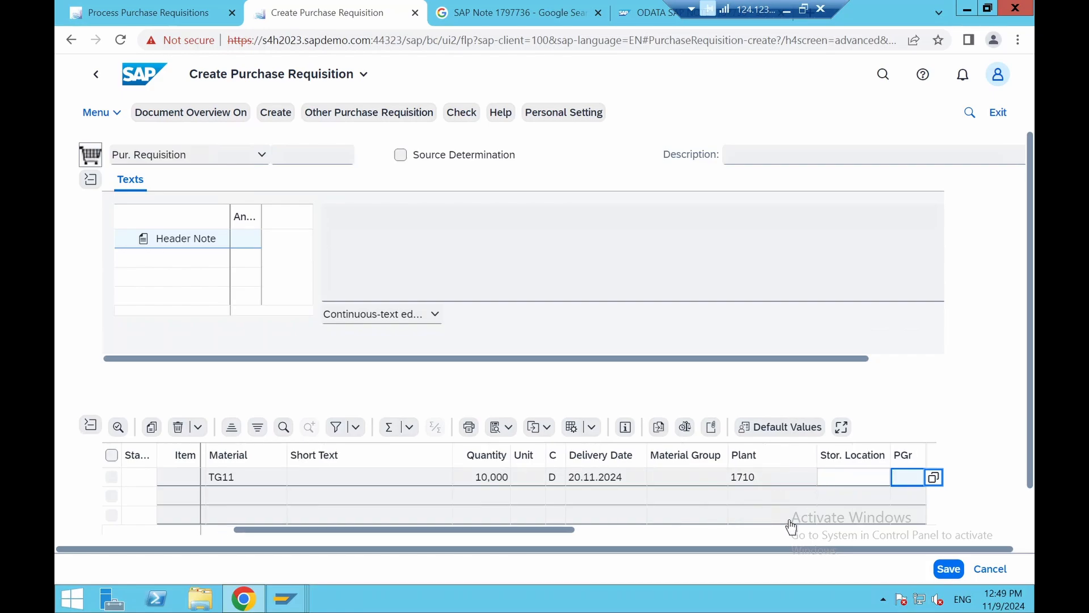
click(933, 478)
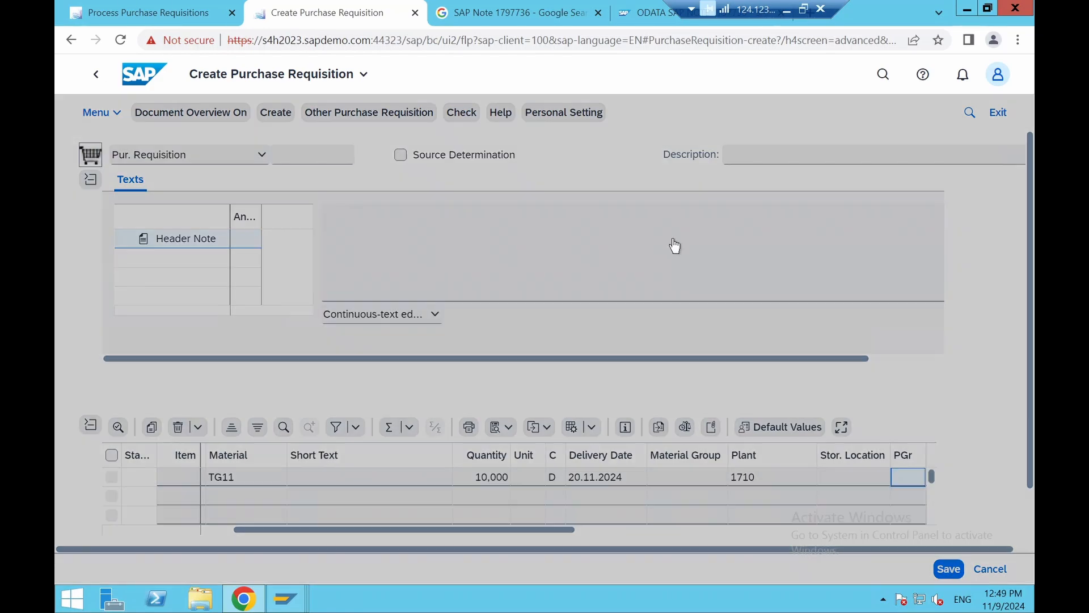
double_click(233, 333)
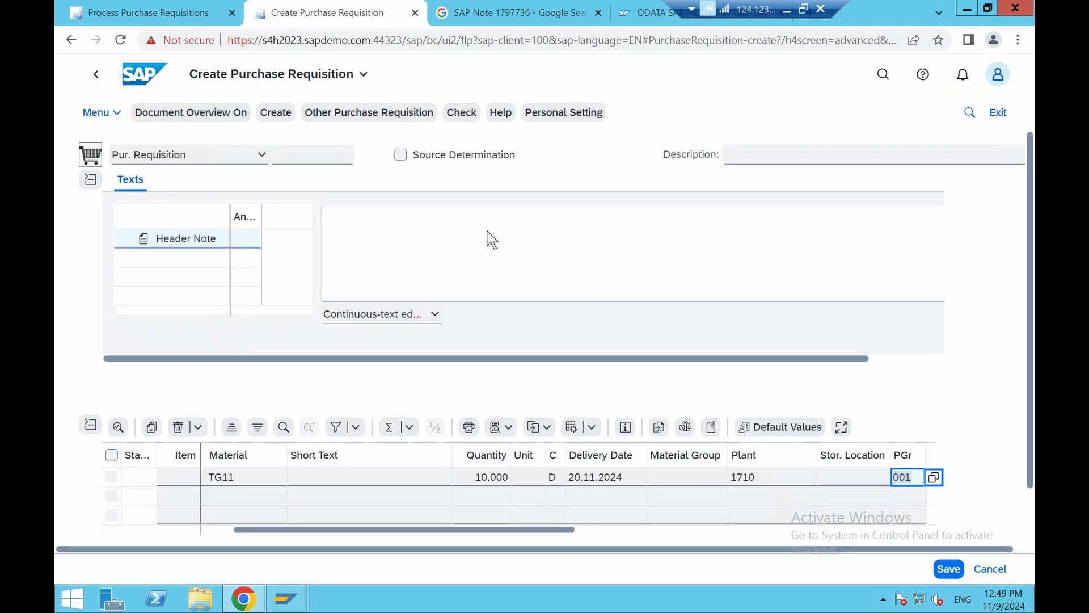
click(947, 568)
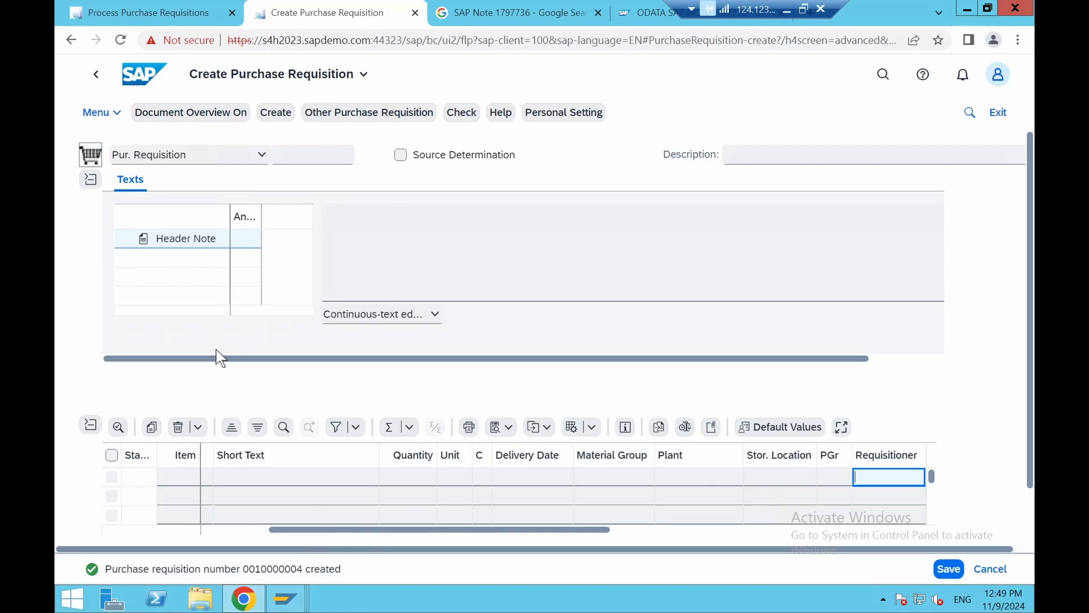
click(101, 85)
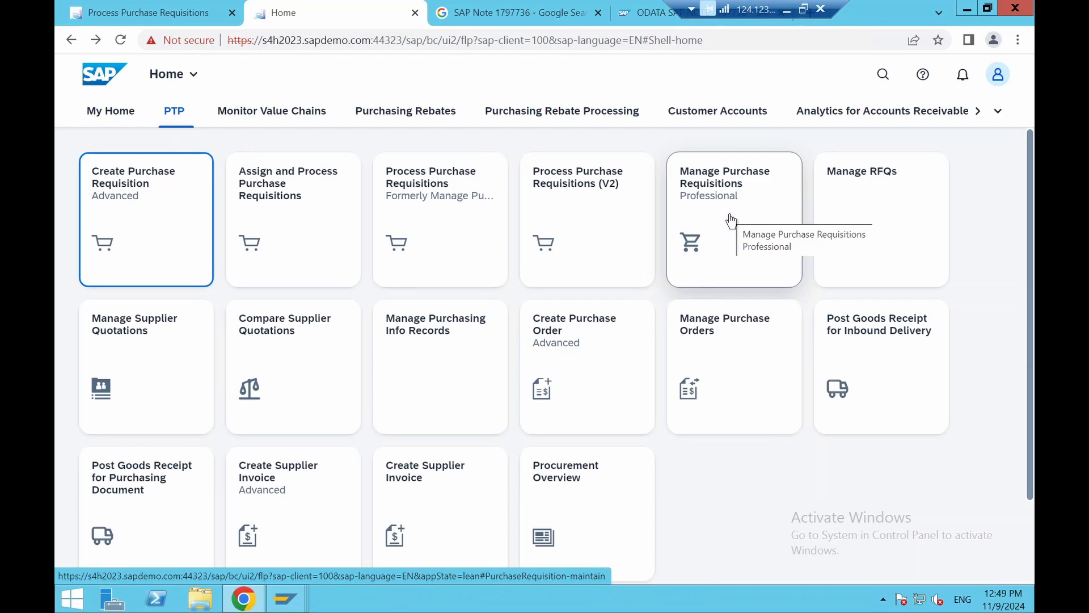
Step: In Manage Purchase Requisitions - Professional, list all requisitions and save the description PR4 on the newest unnamed one
click(730, 220)
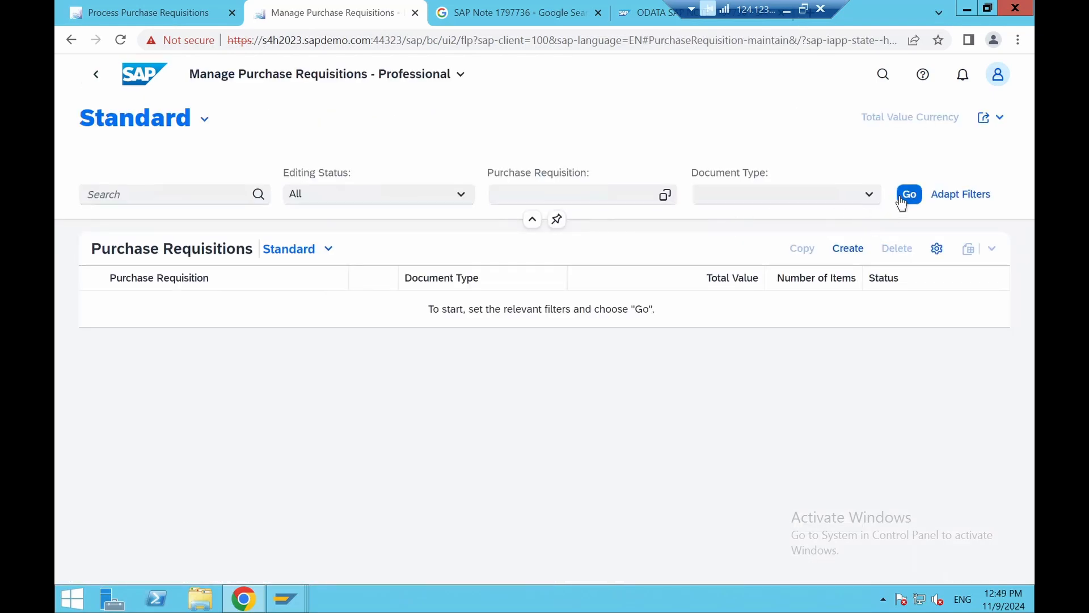
click(901, 198)
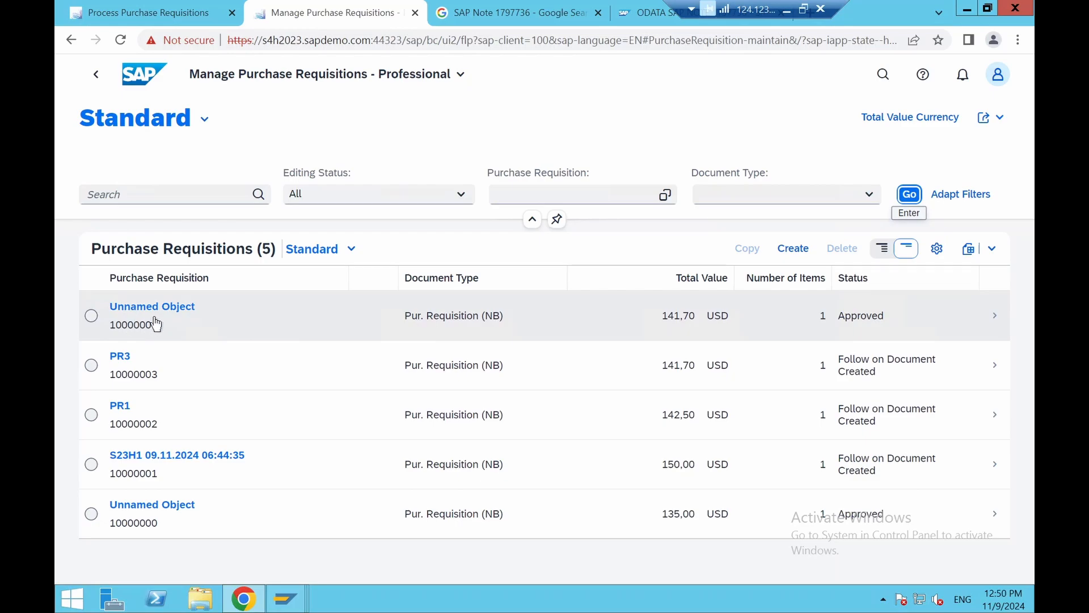
click(994, 316)
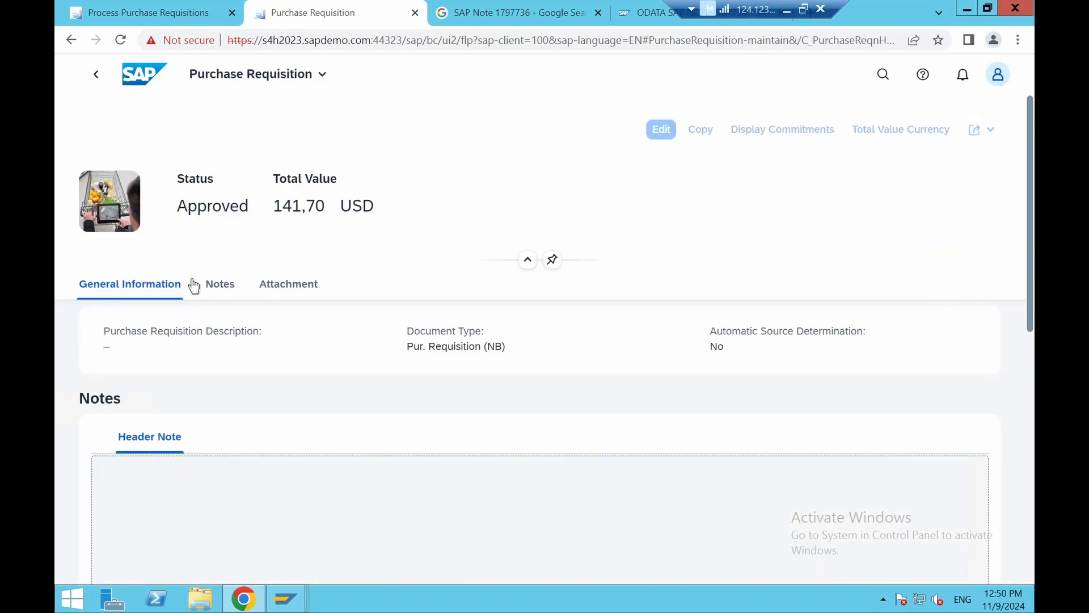
click(733, 129)
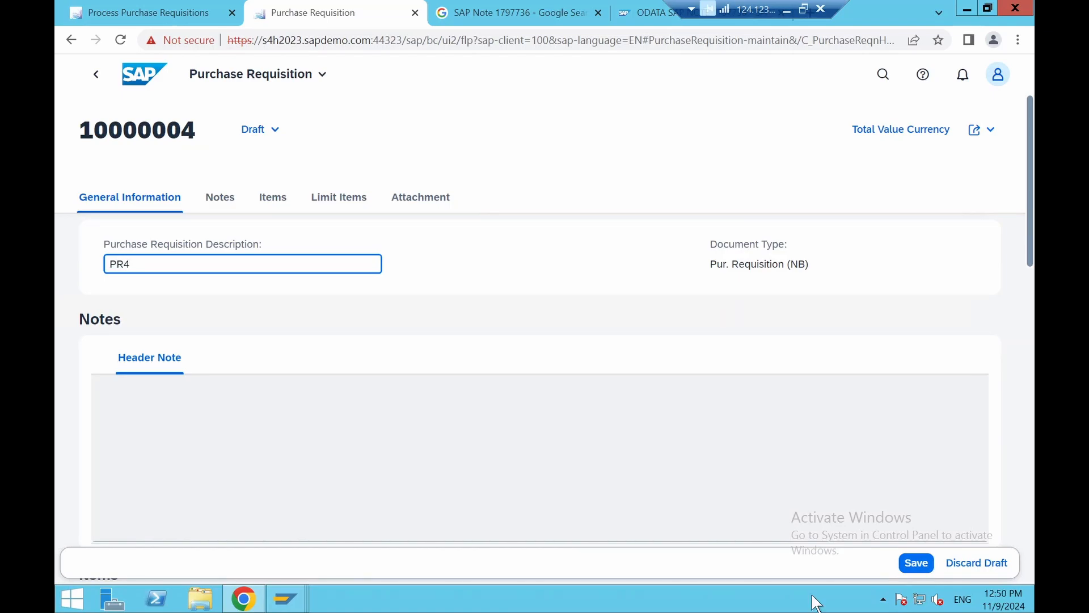
click(923, 573)
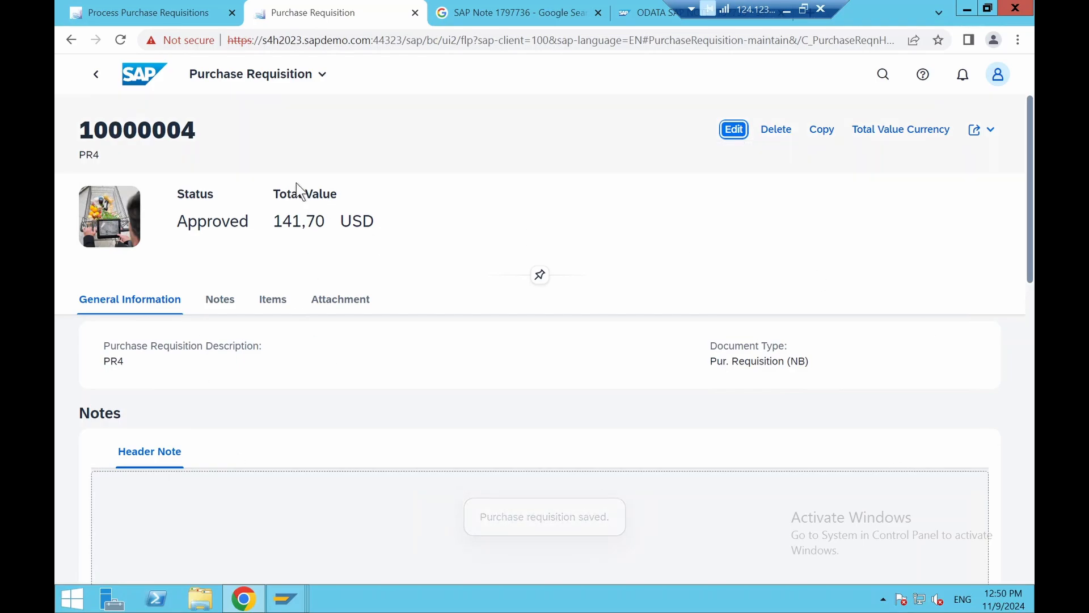
click(96, 75)
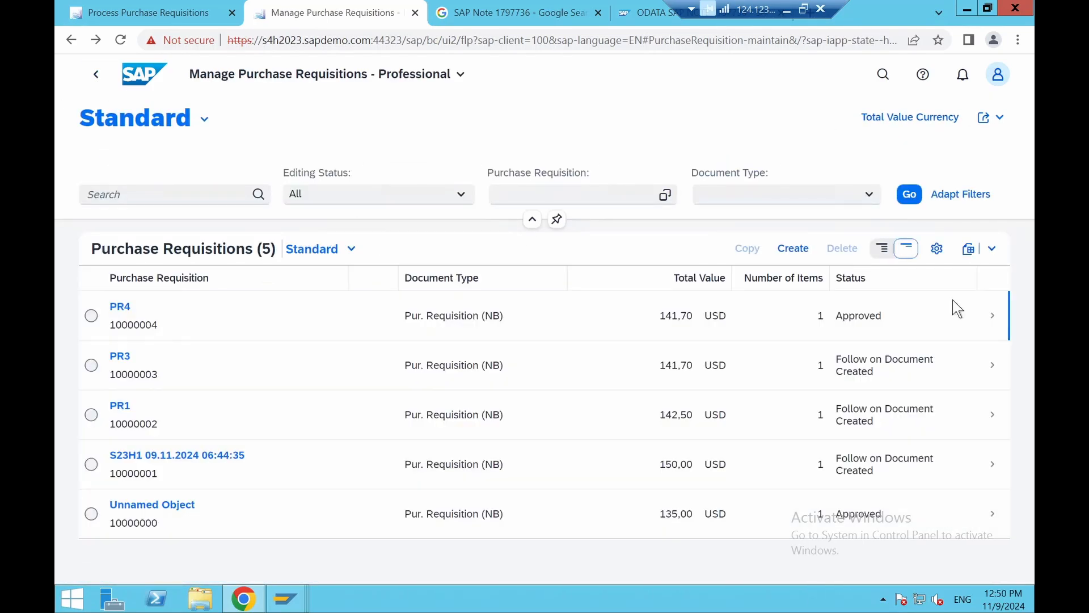
Step: View the details of requisition PR4 from the list and return to the PTP page
click(92, 317)
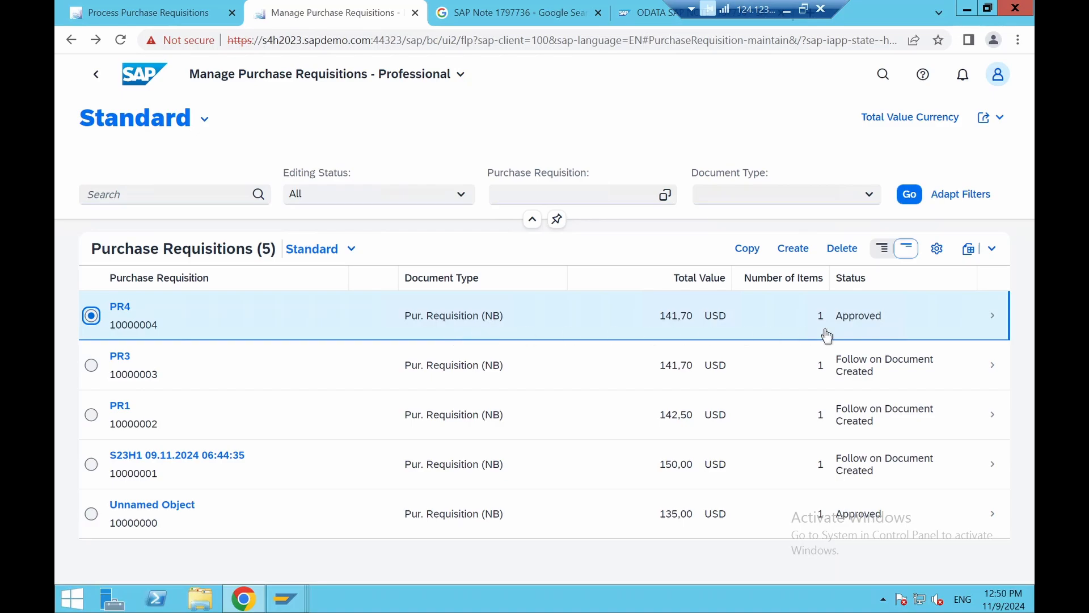
click(994, 328)
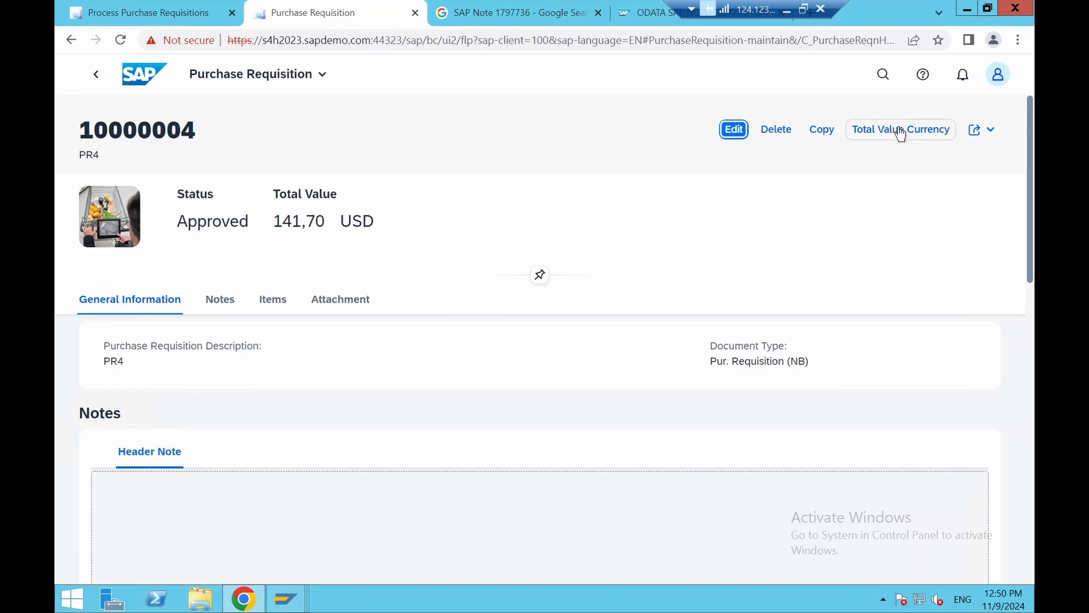
click(96, 74)
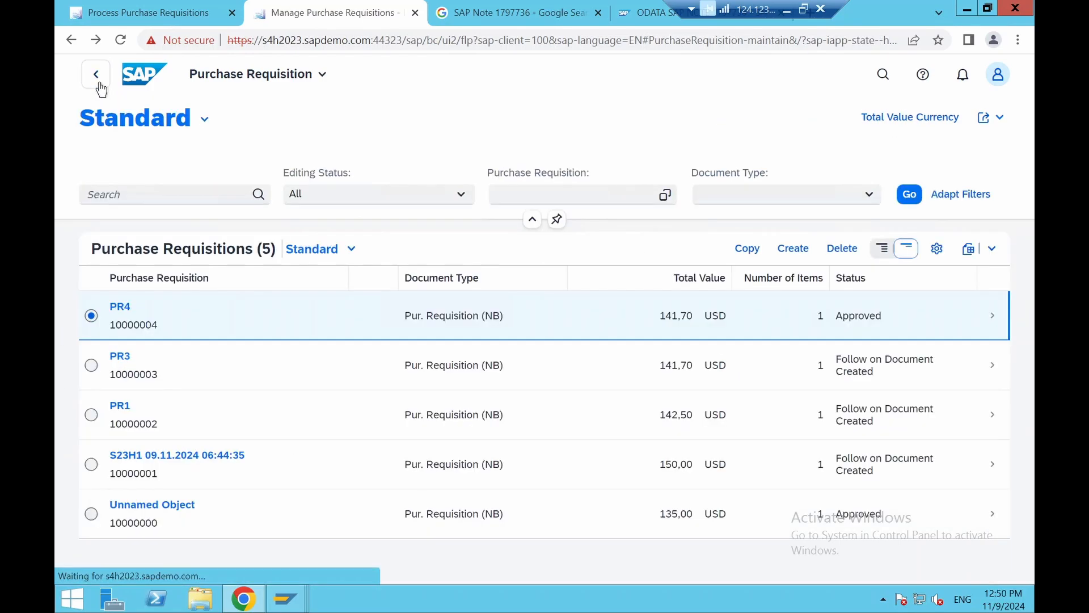
click(98, 76)
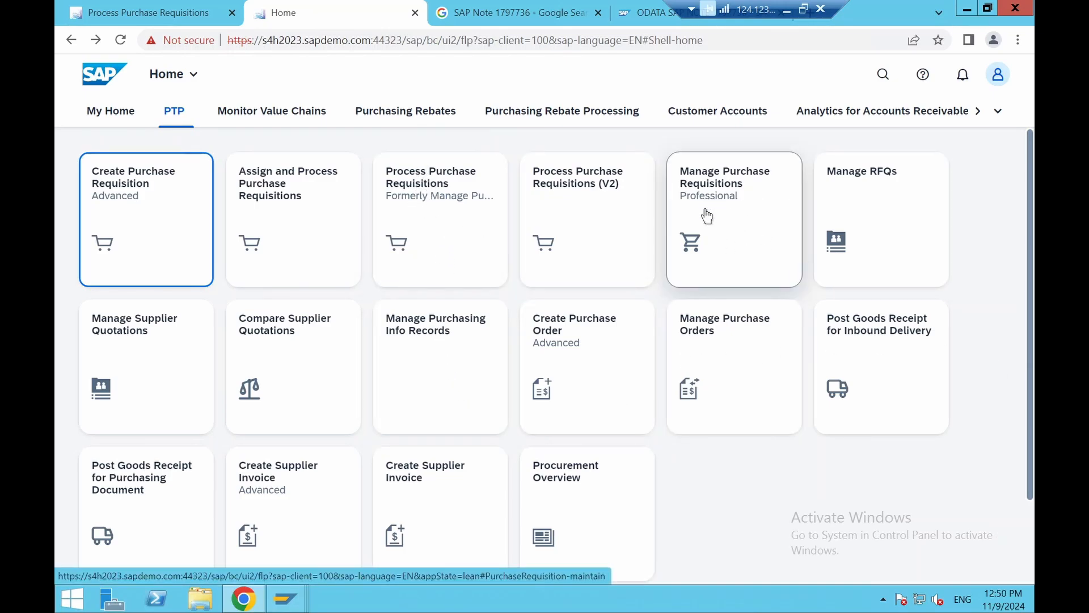
Step: List all requisitions in the Process Purchase Requisitions app and sort them by item in descending order
click(436, 214)
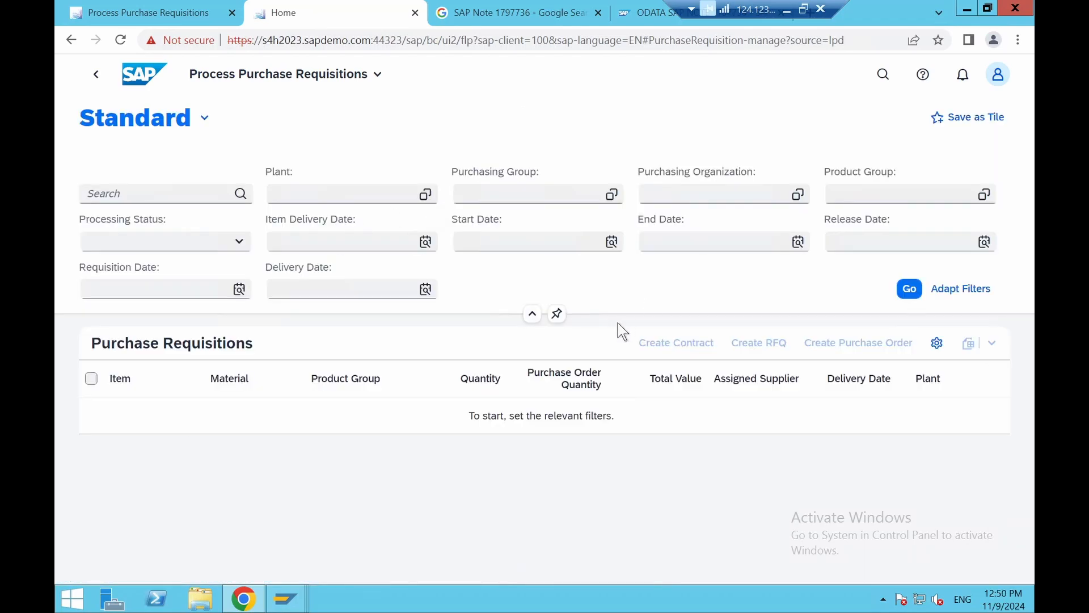
click(908, 294)
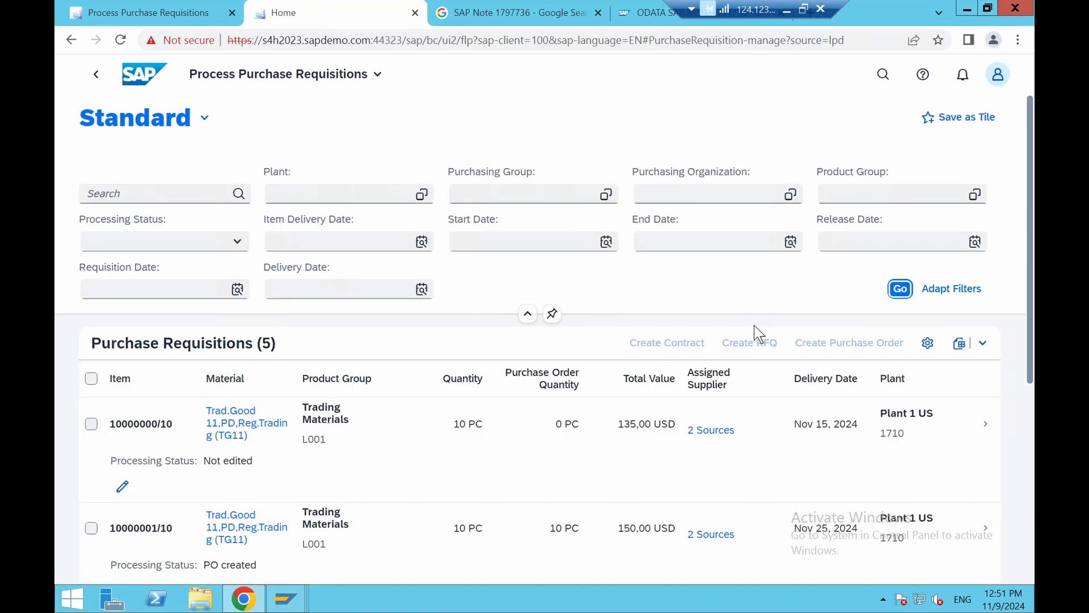
click(158, 384)
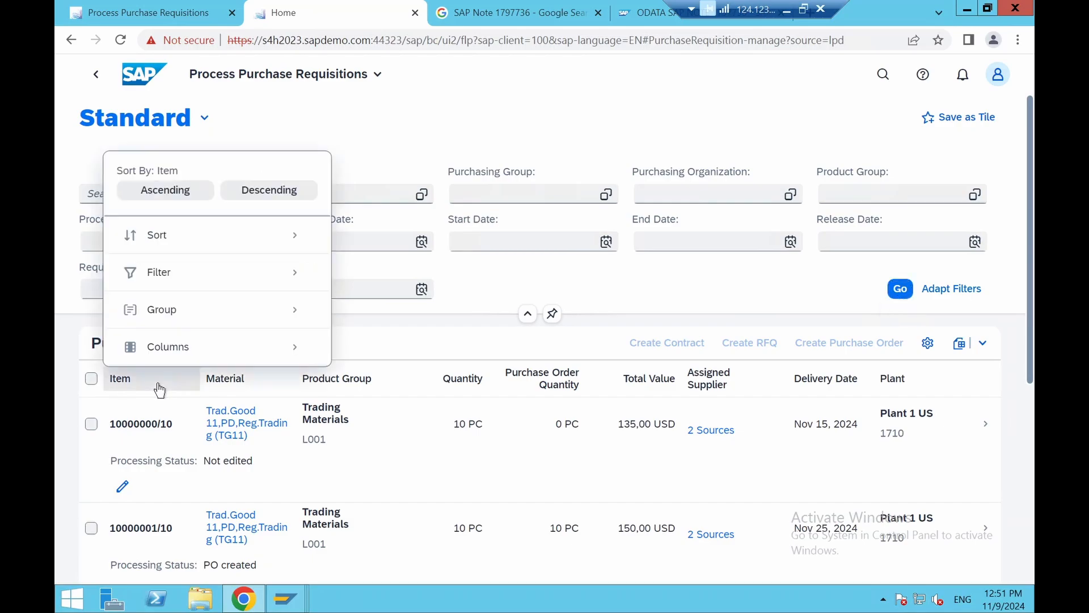
click(270, 198)
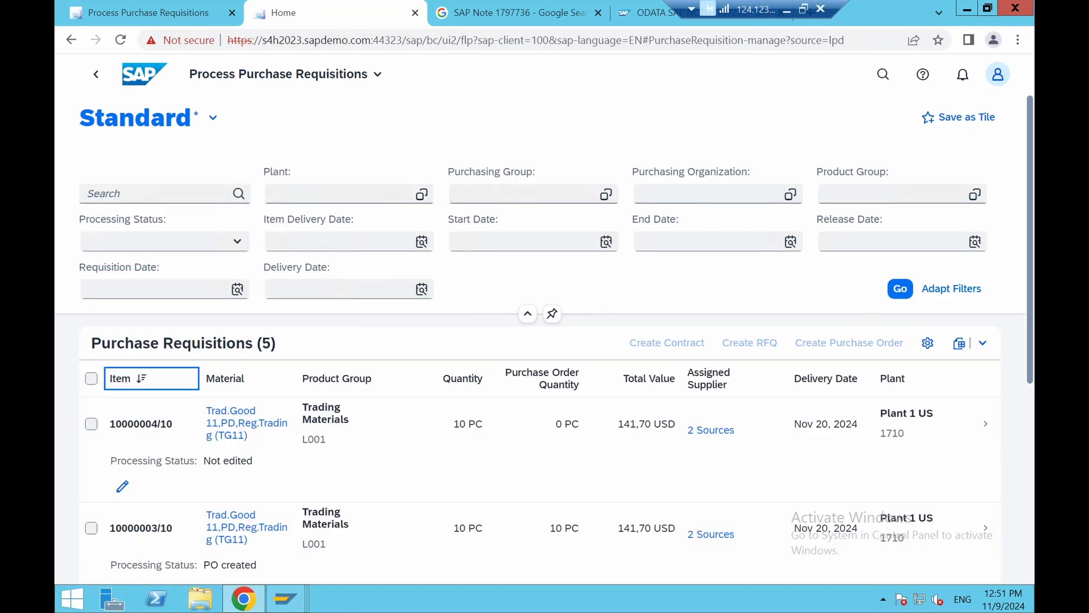
Step: Start an RFQ from the newest TG11 requisition item, with type Int. Sourcing Req. and description RFQ4
click(91, 426)
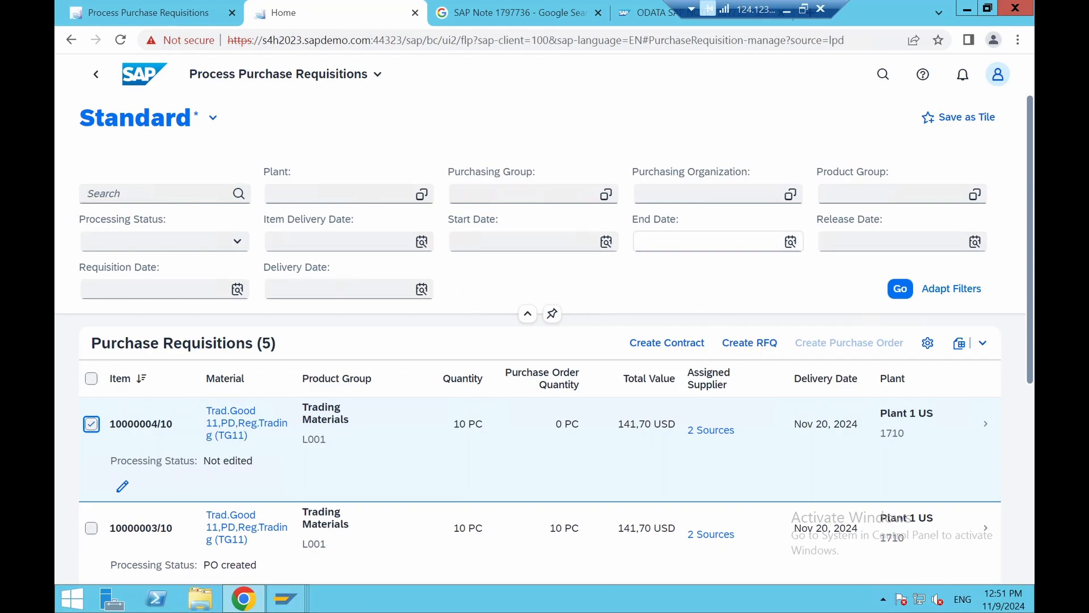
click(750, 351)
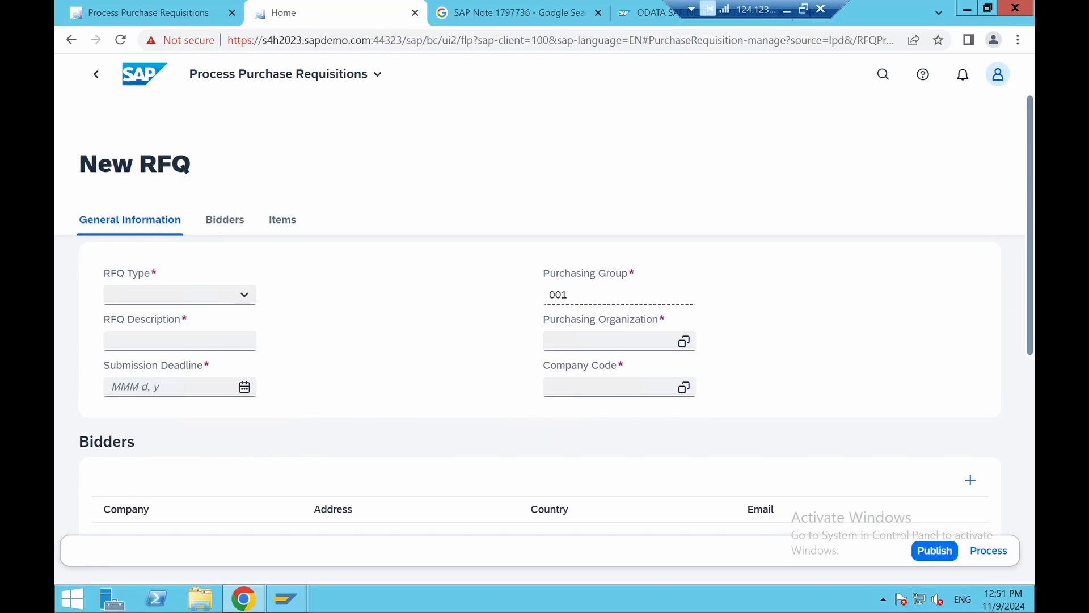
click(243, 295)
click(189, 348)
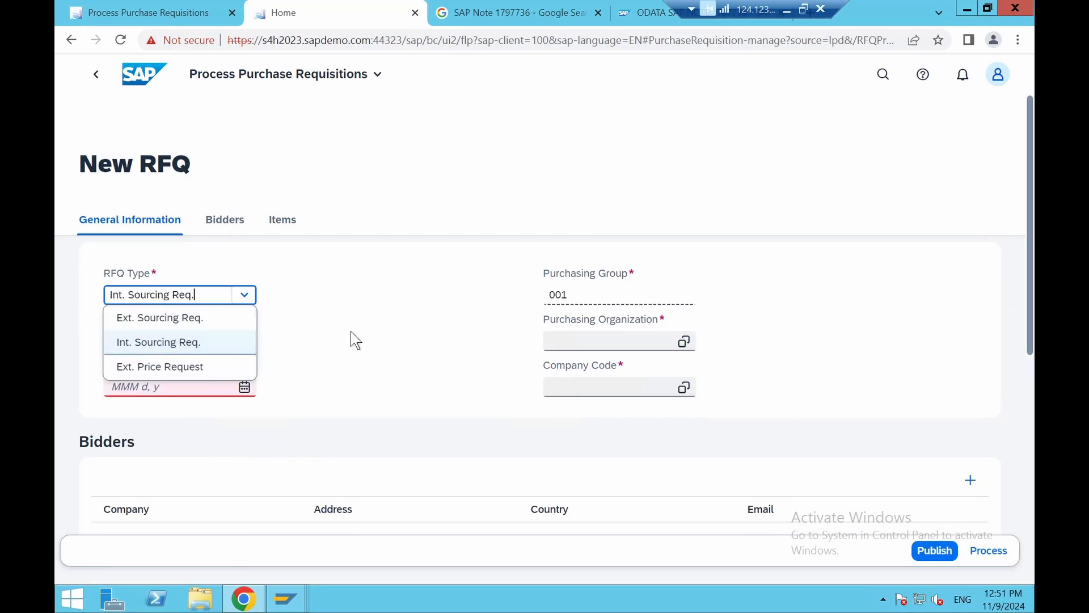
click(350, 332)
click(170, 341)
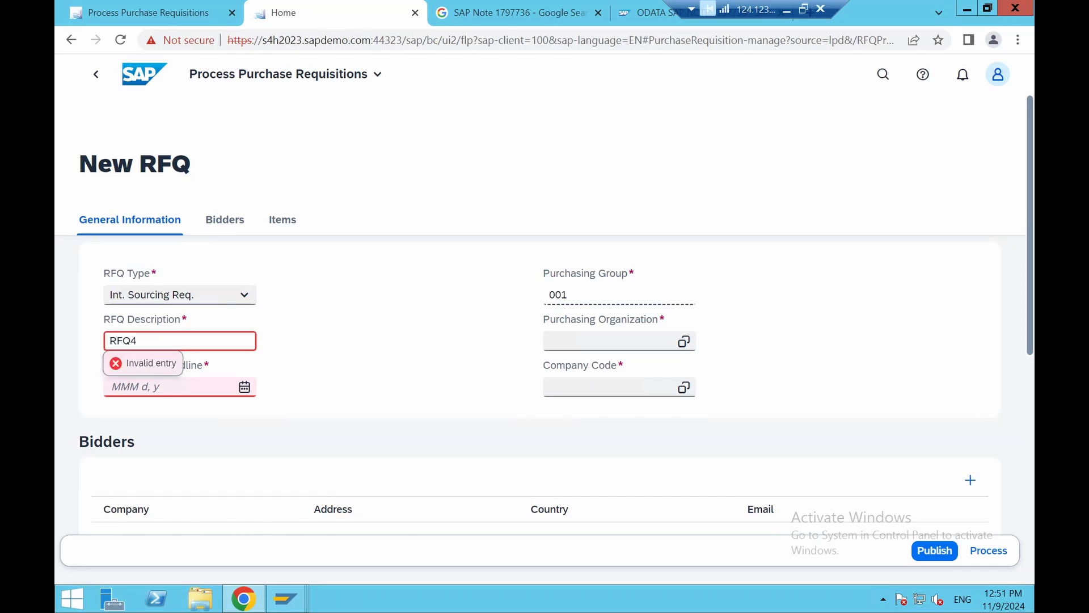
click(384, 372)
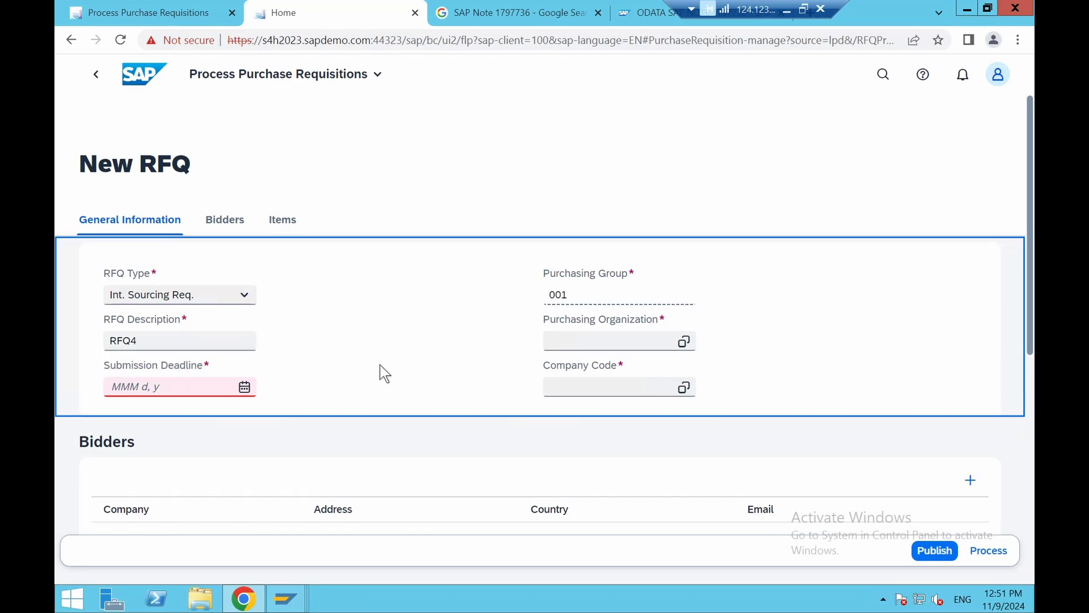
Step: Set the RFQ's submission deadline to 15.11.2024 and its purchasing organization to 1710
click(244, 391)
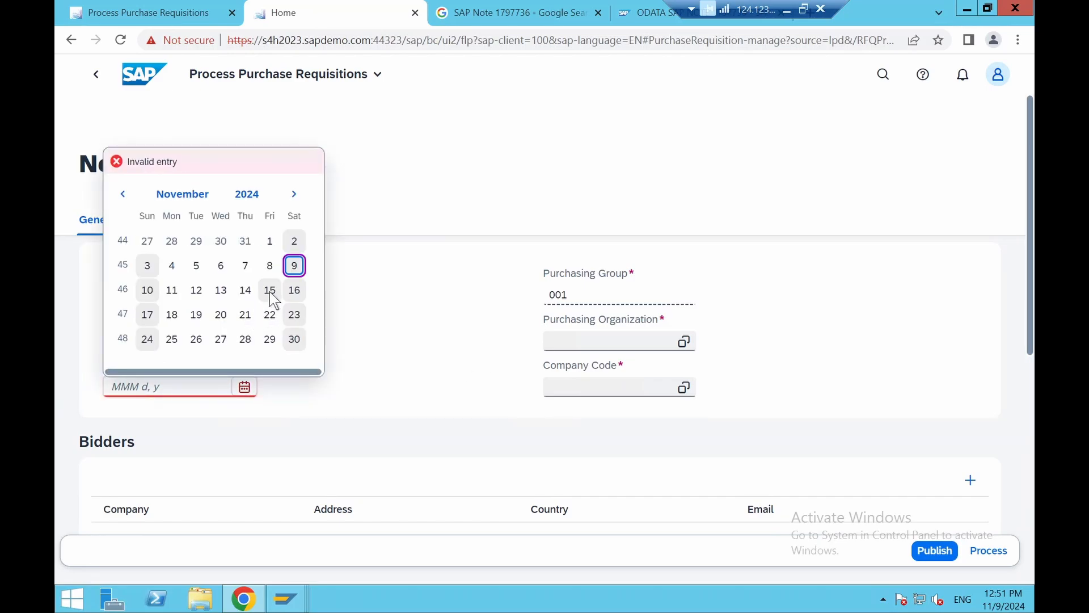
click(352, 370)
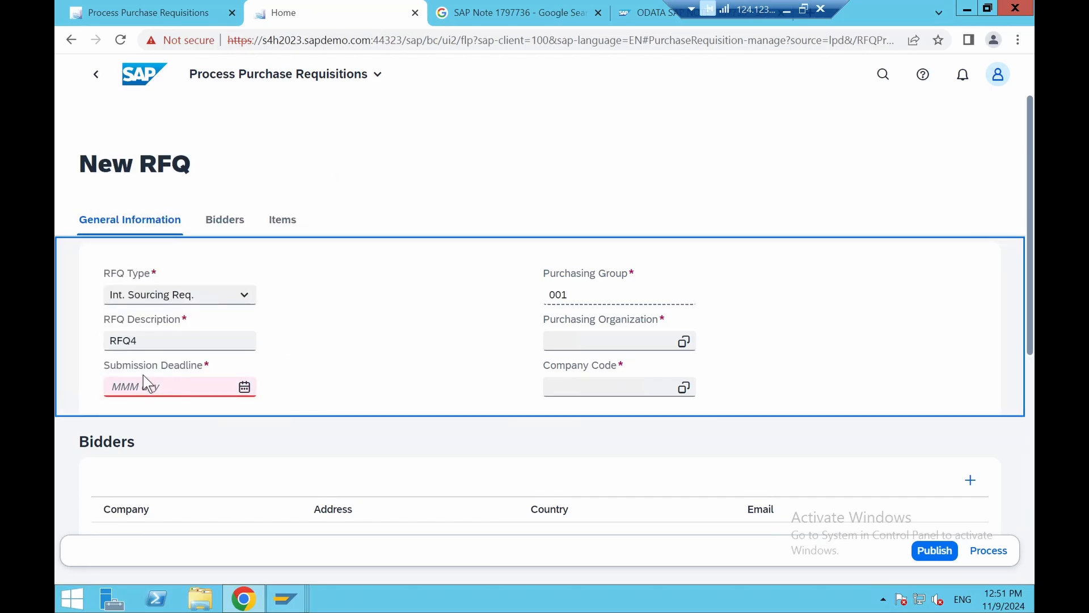
click(241, 383)
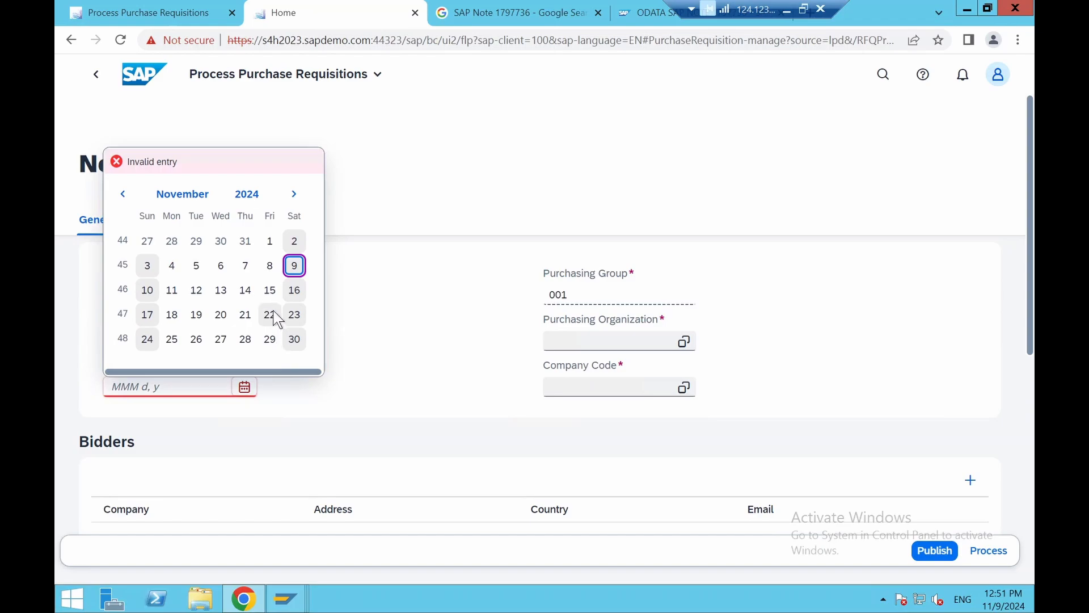
click(270, 293)
click(674, 342)
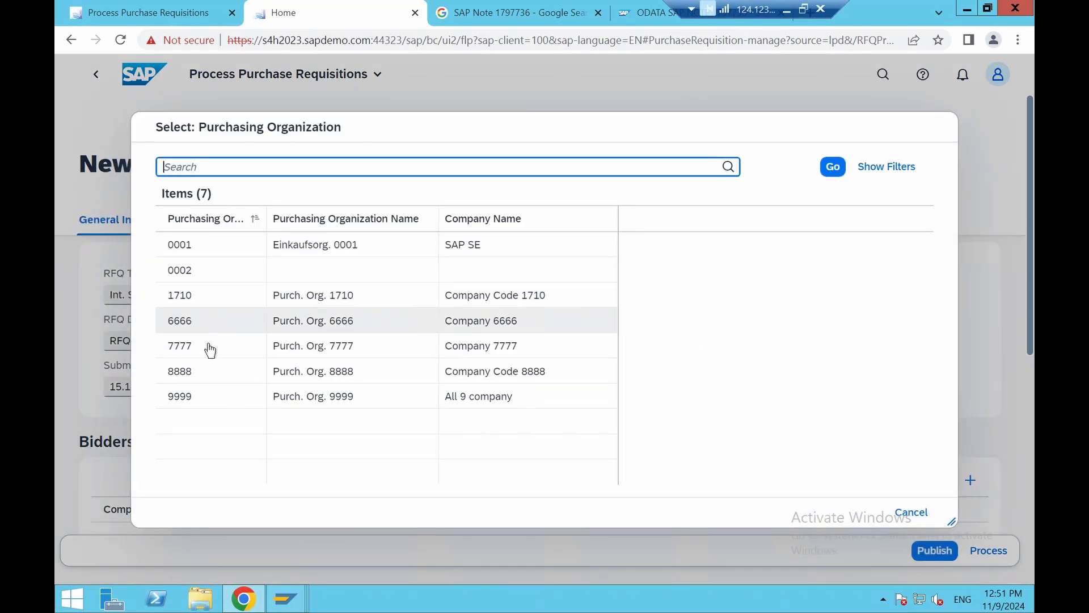
click(192, 297)
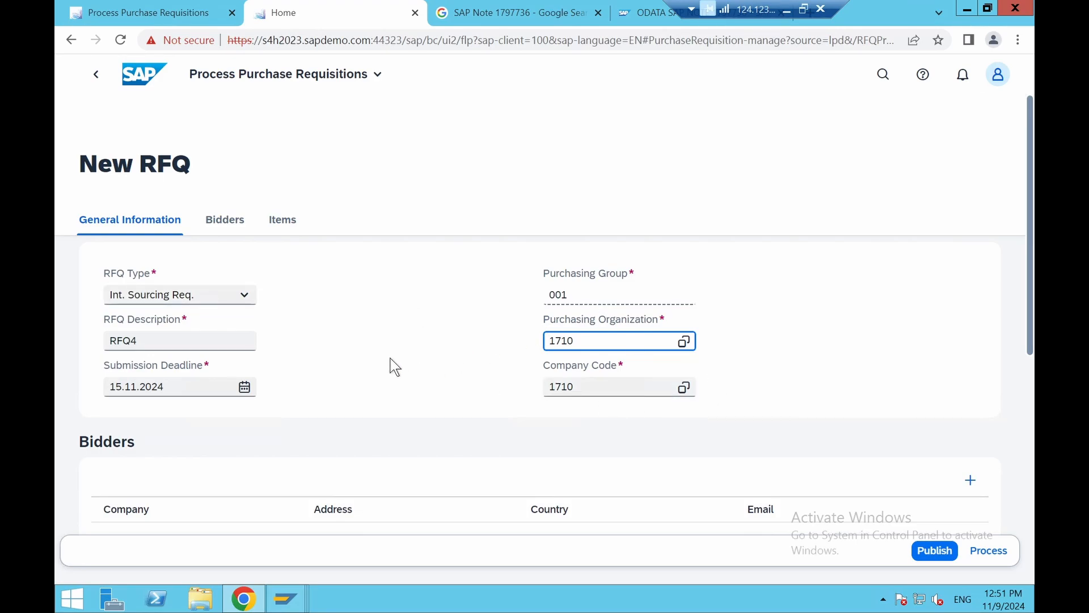
Step: Add Domestic US Supplier 1 and Domestic US Supplier 2 as bidders to the RFQ
click(230, 223)
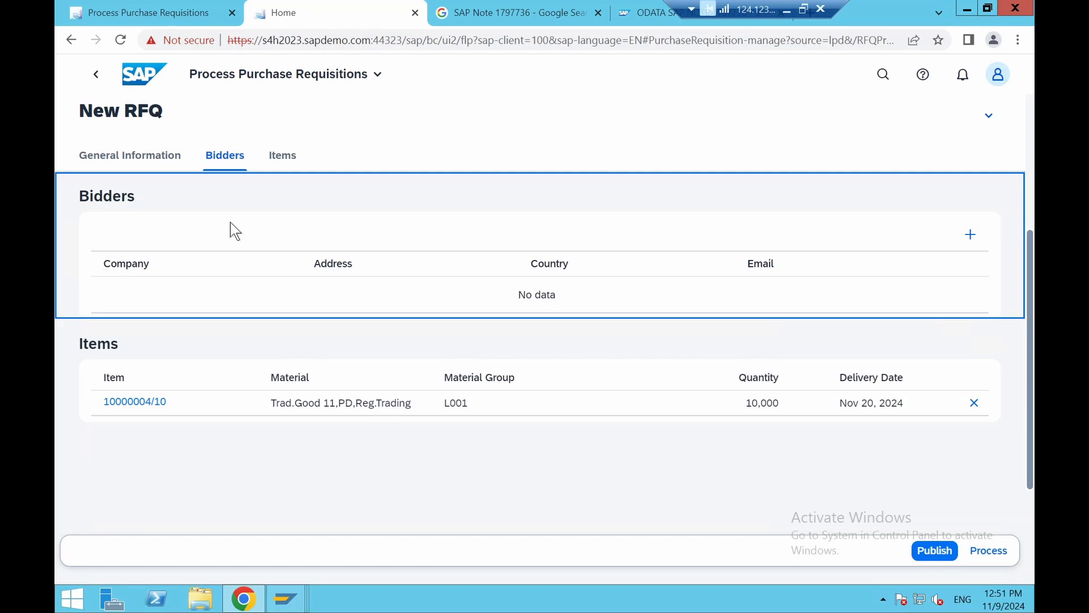
click(970, 234)
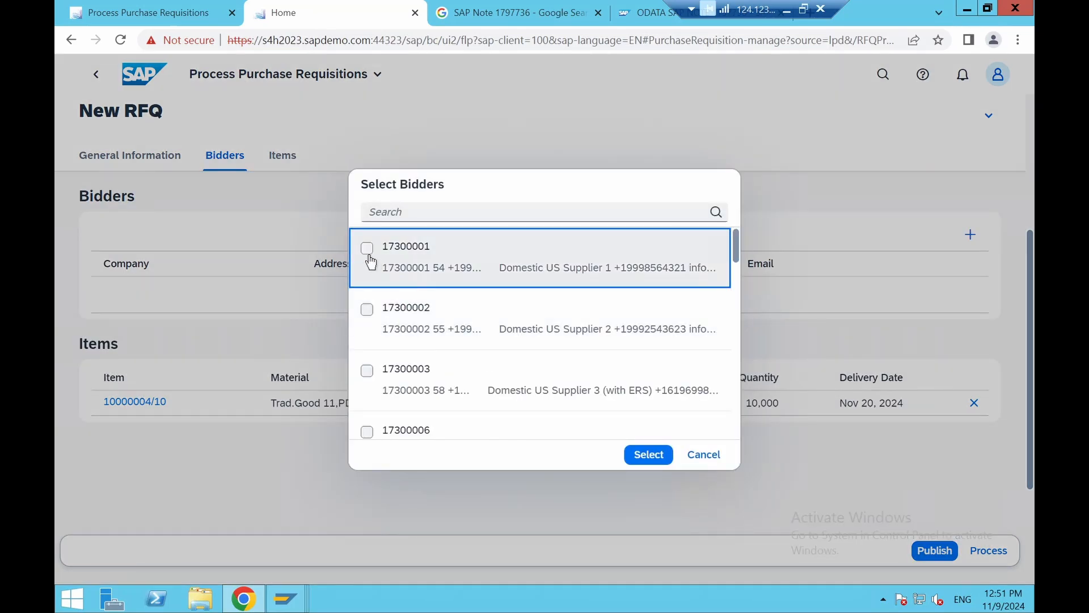
click(367, 250)
click(368, 333)
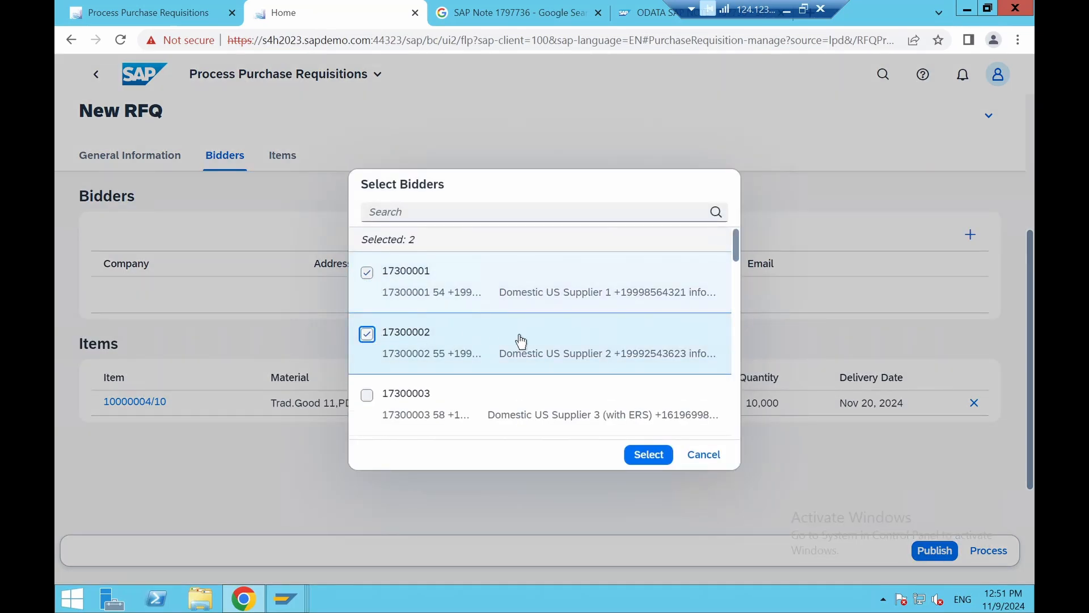
click(650, 458)
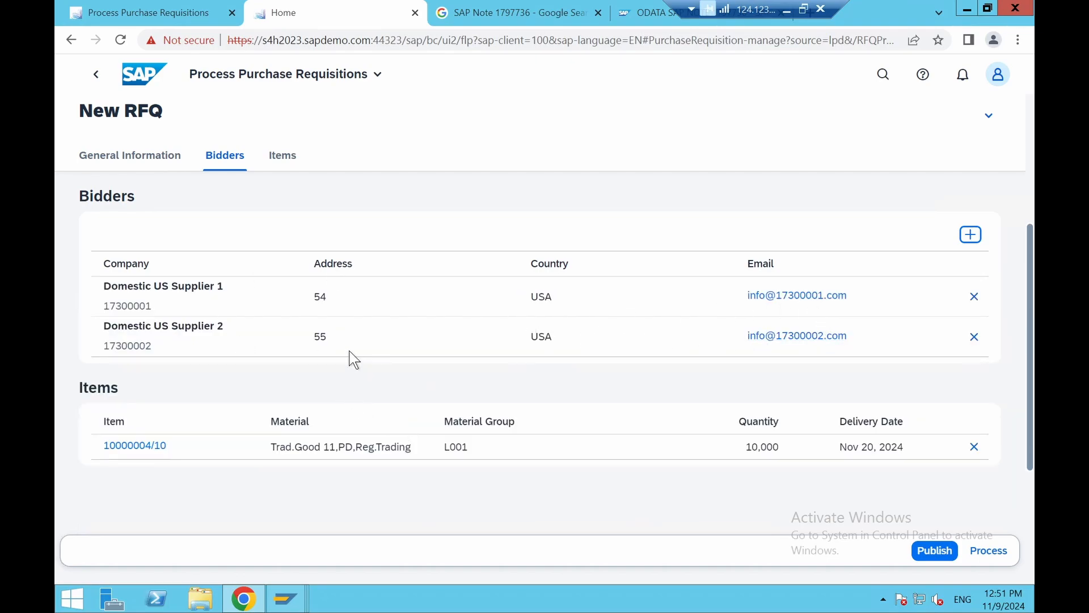
Step: Review the RFQ's items and publish the request for quotation
click(305, 161)
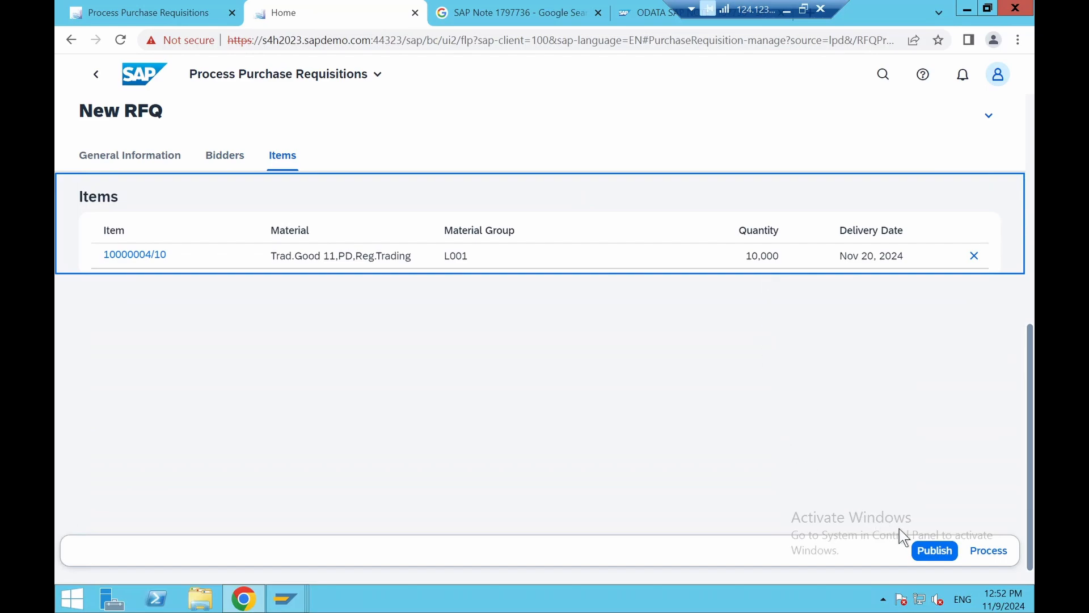
click(915, 559)
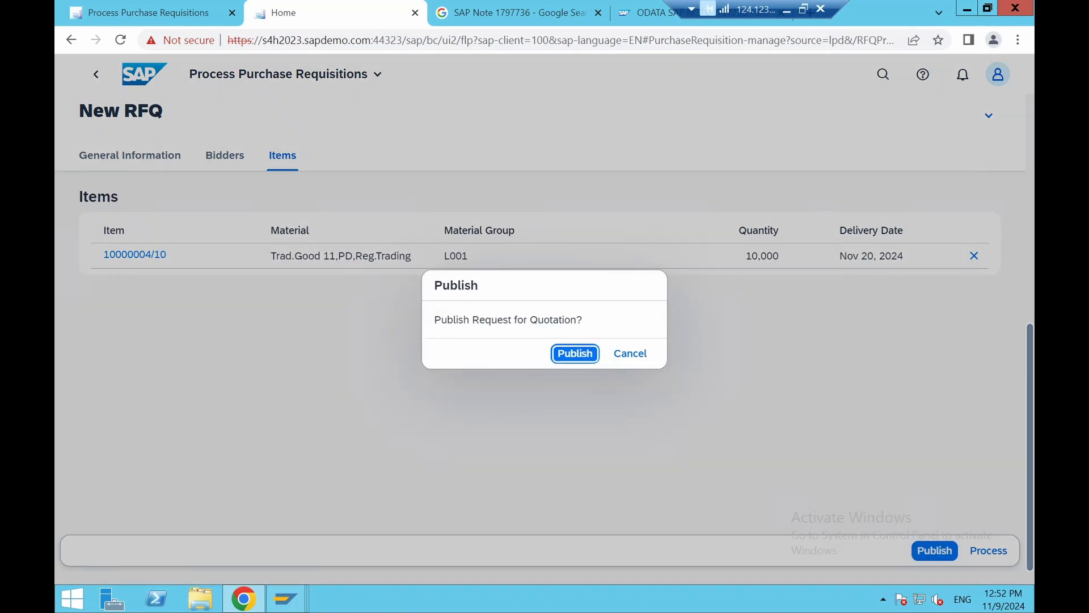
click(577, 353)
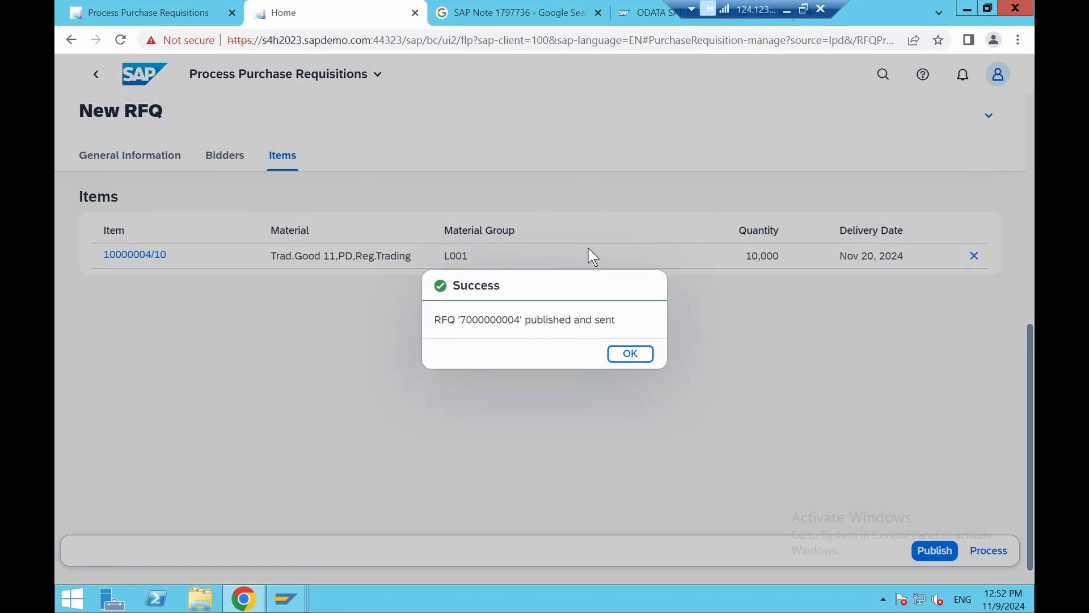
click(616, 357)
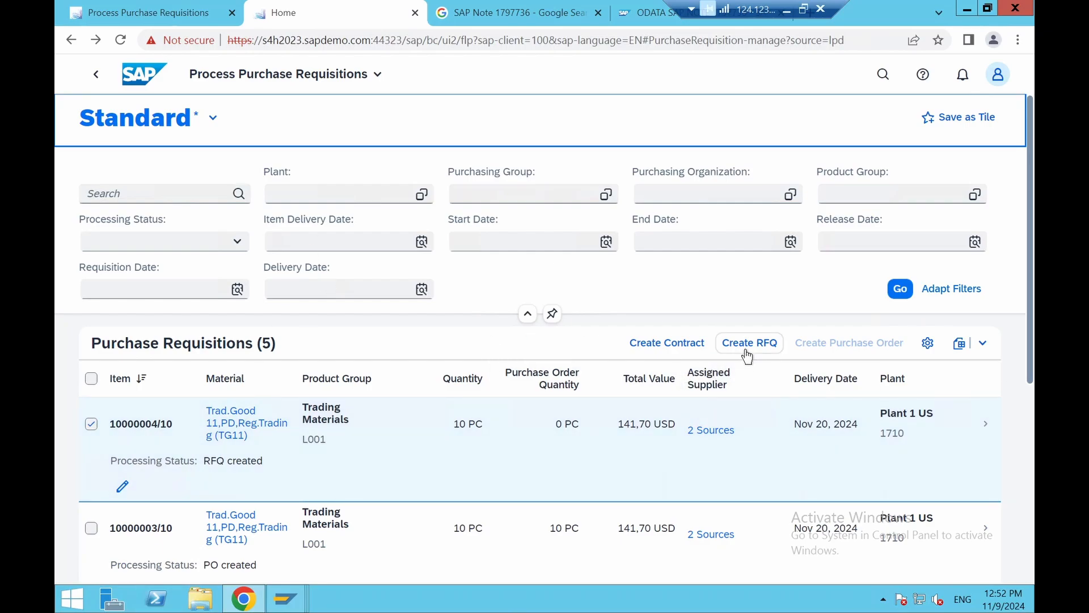
Step: View the details of the requisition used for the RFQ and return to the PTP page
click(977, 433)
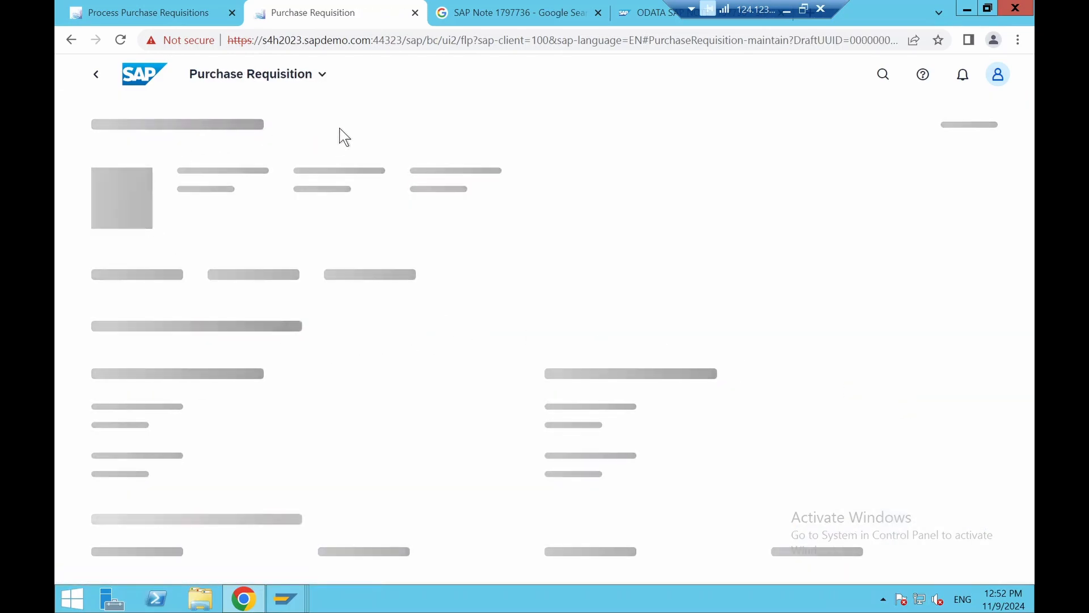
click(97, 85)
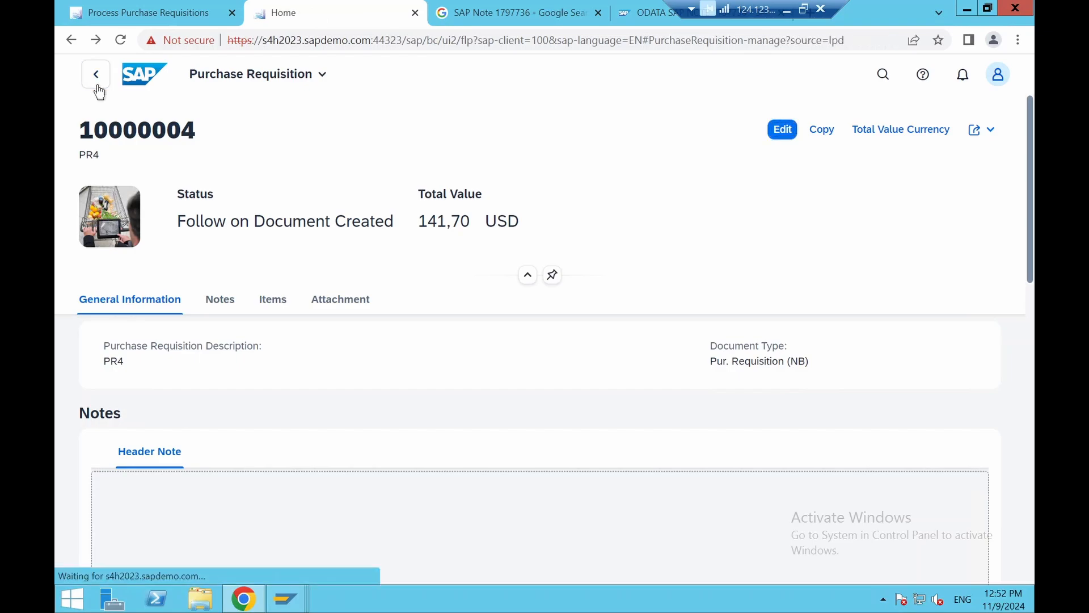
click(97, 88)
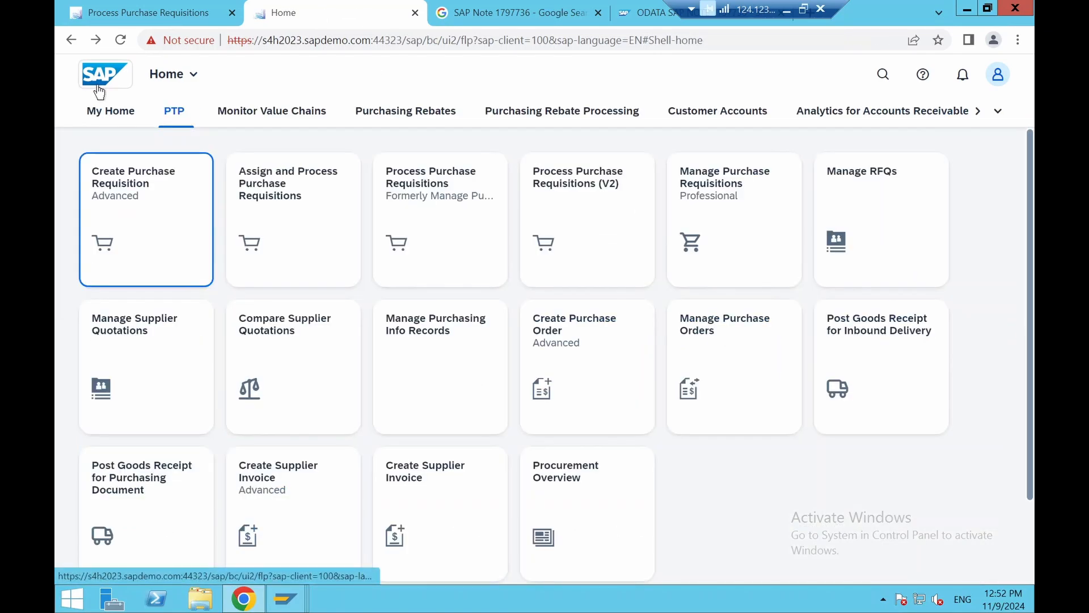
Step: Open RFQ4 in the Manage RFQs app and review its bidders and quotations
click(884, 232)
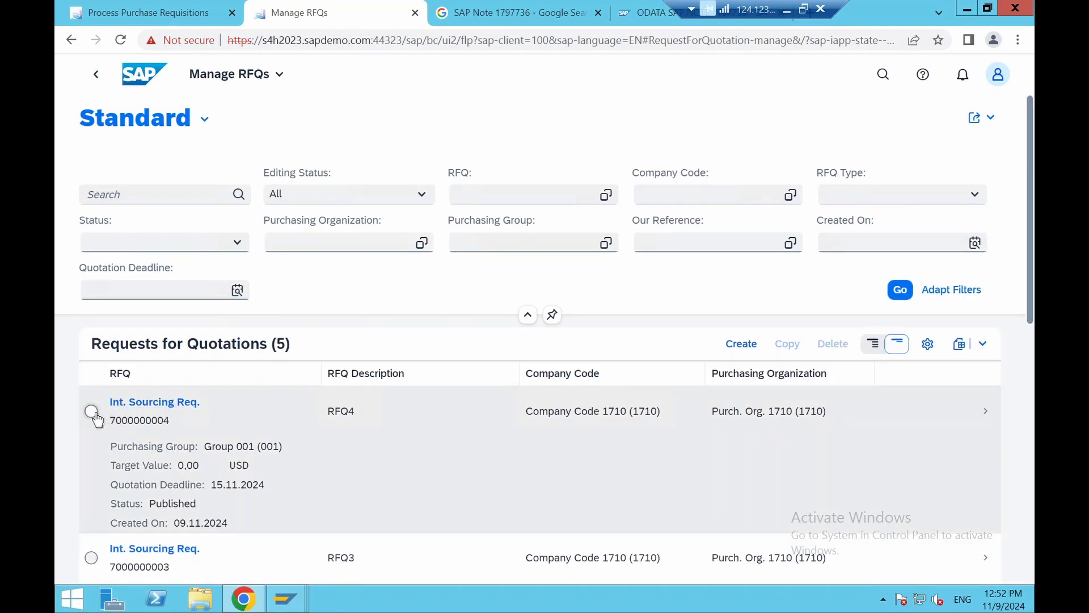
click(91, 412)
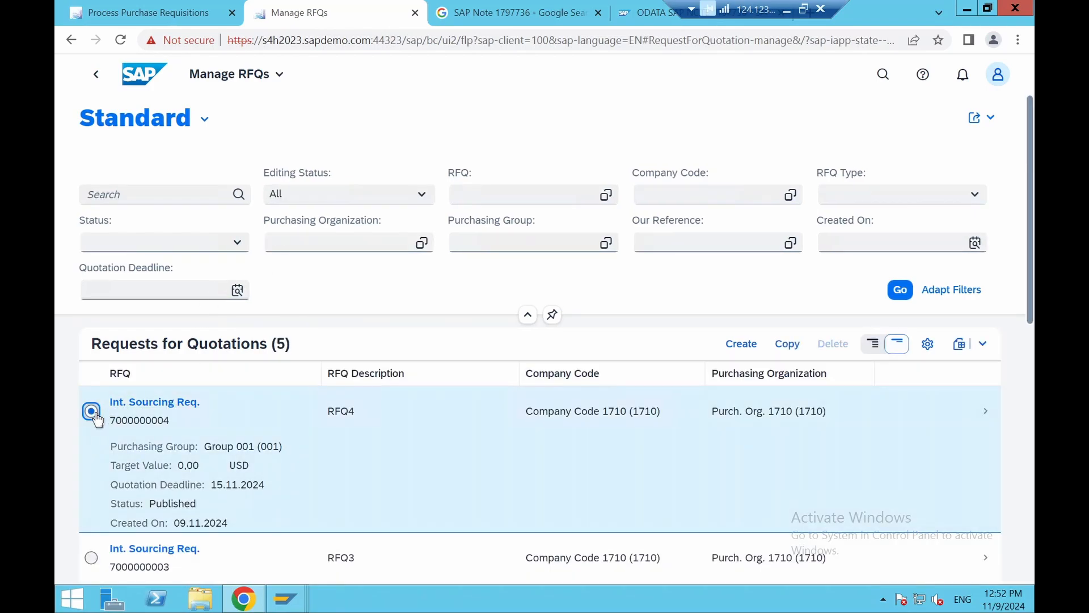
click(982, 418)
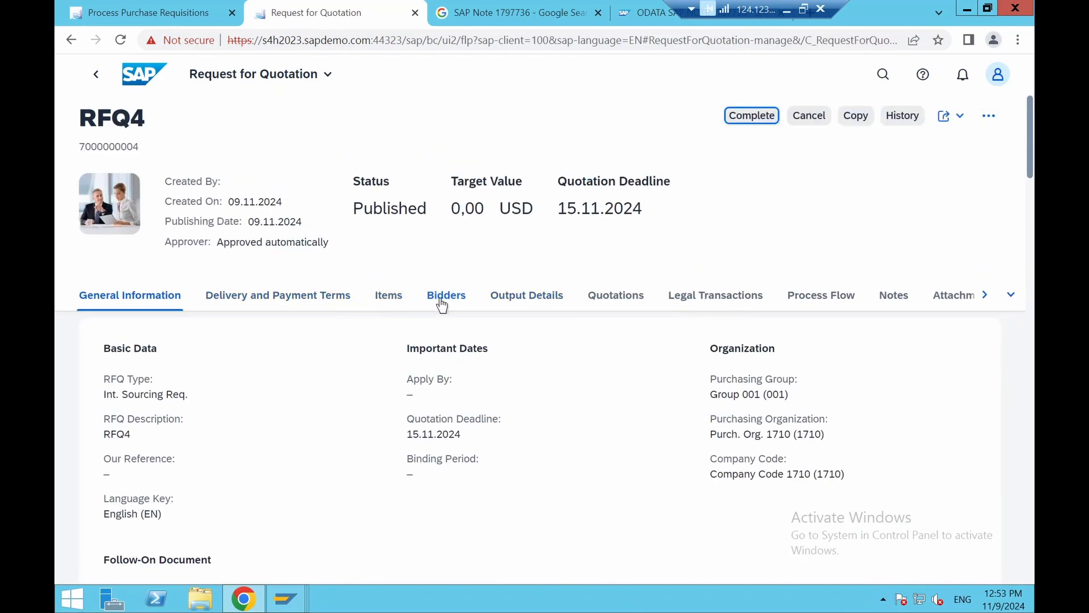
scroll(445, 299, down, 3)
scroll(442, 298, down, 10)
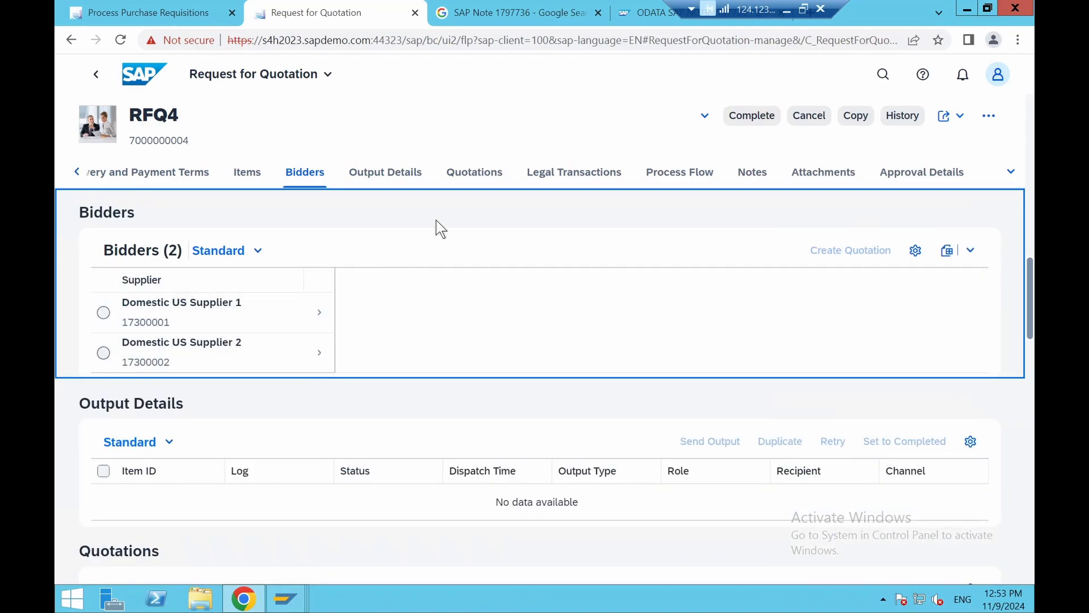
click(469, 174)
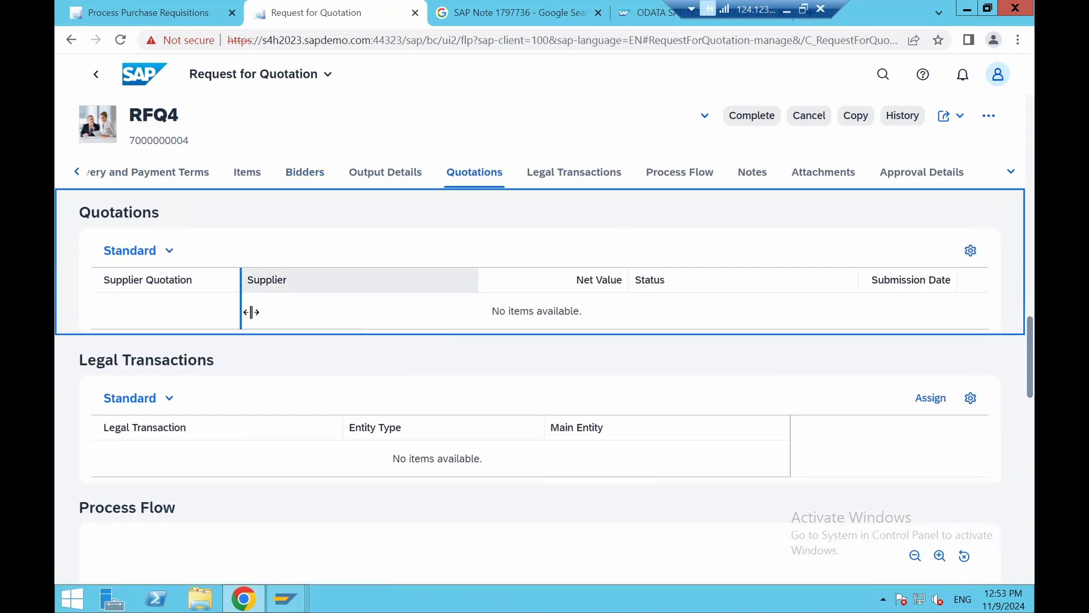
Step: Start a quotation for bidder Domestic US Supplier 1 with submission date 15.11.2024 and follow-on document type Standard PO (NB)
click(300, 181)
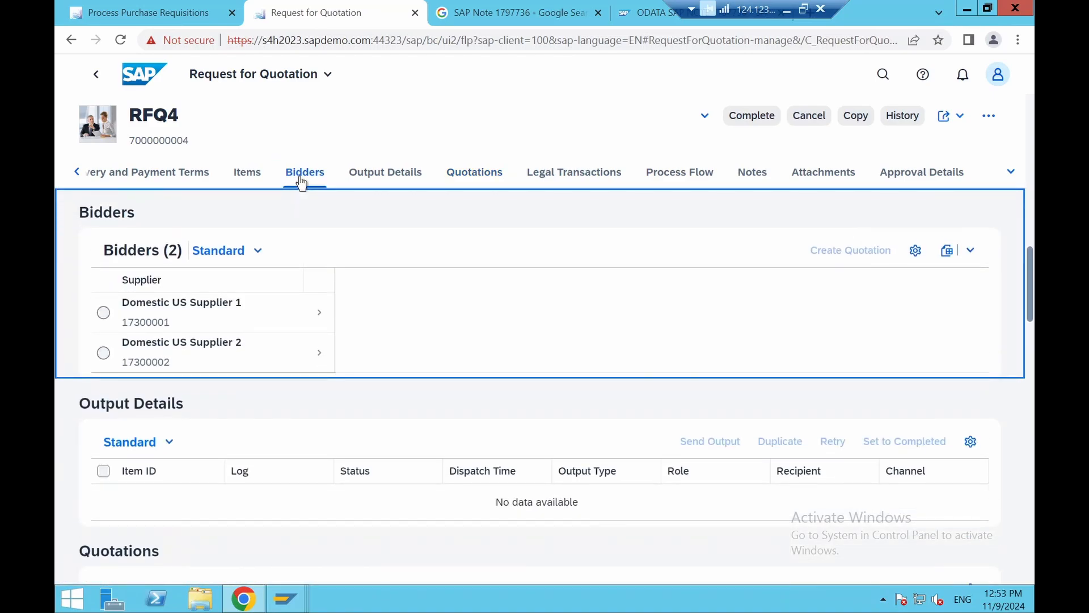
click(104, 312)
click(829, 252)
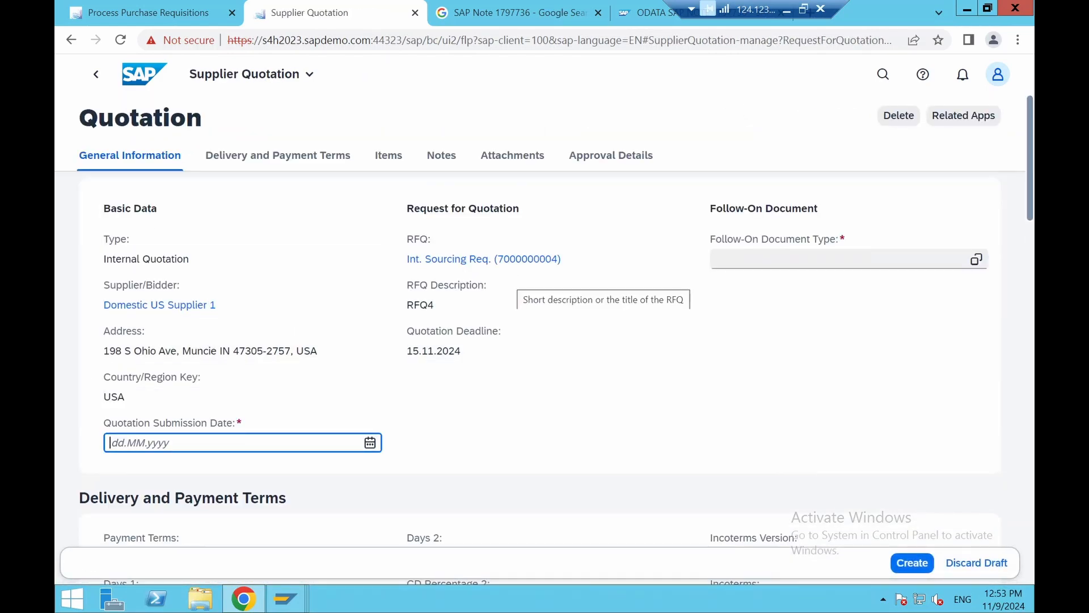
click(371, 444)
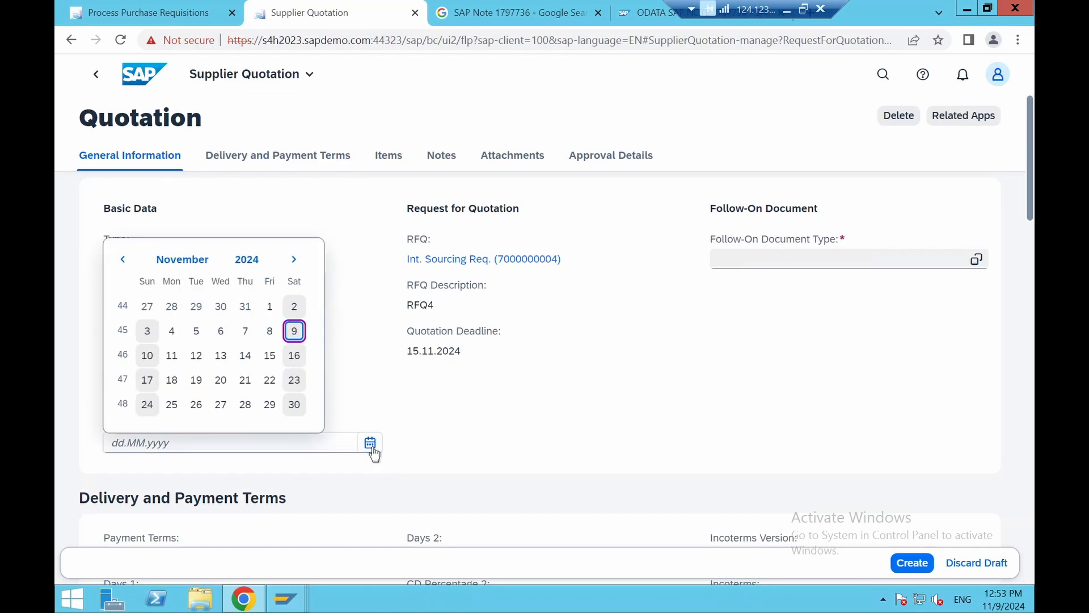
click(269, 356)
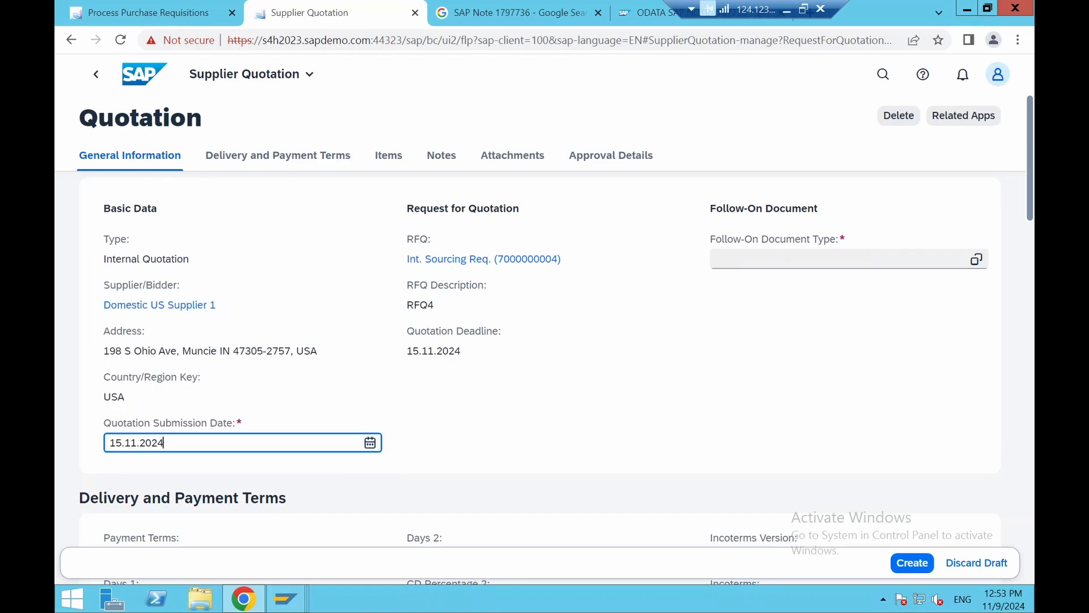
click(976, 261)
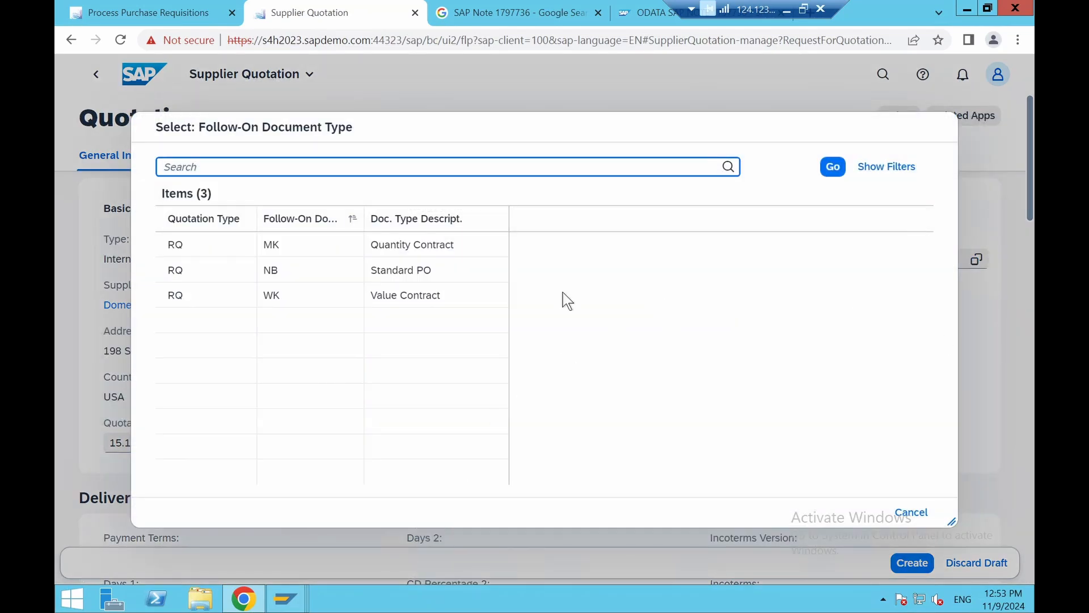
click(407, 277)
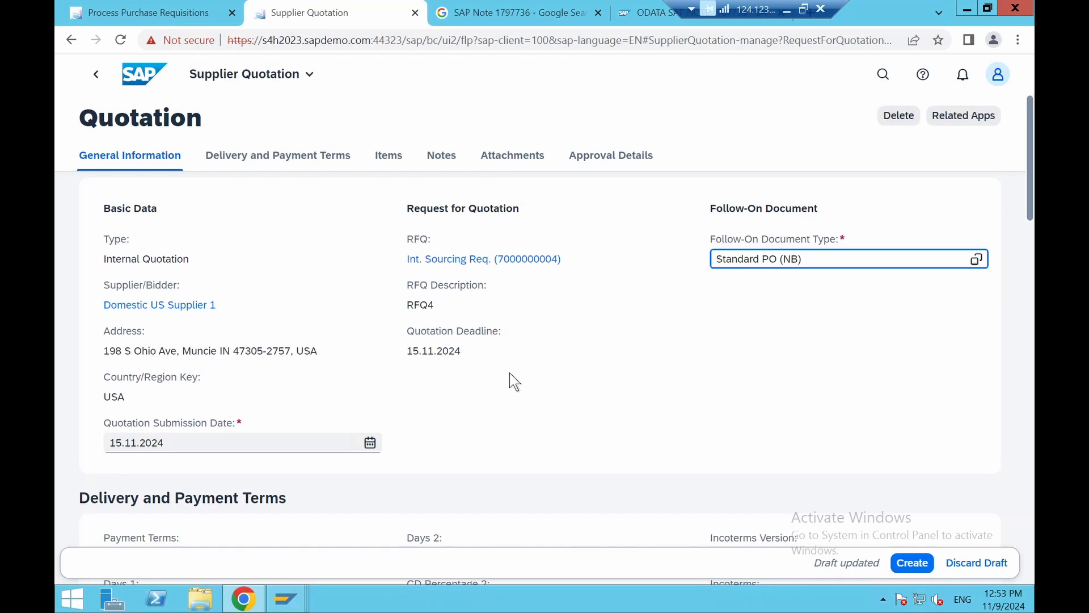
Step: Set the quotation's payment terms to Pay Immediately w/o Deduction (0001)
click(346, 159)
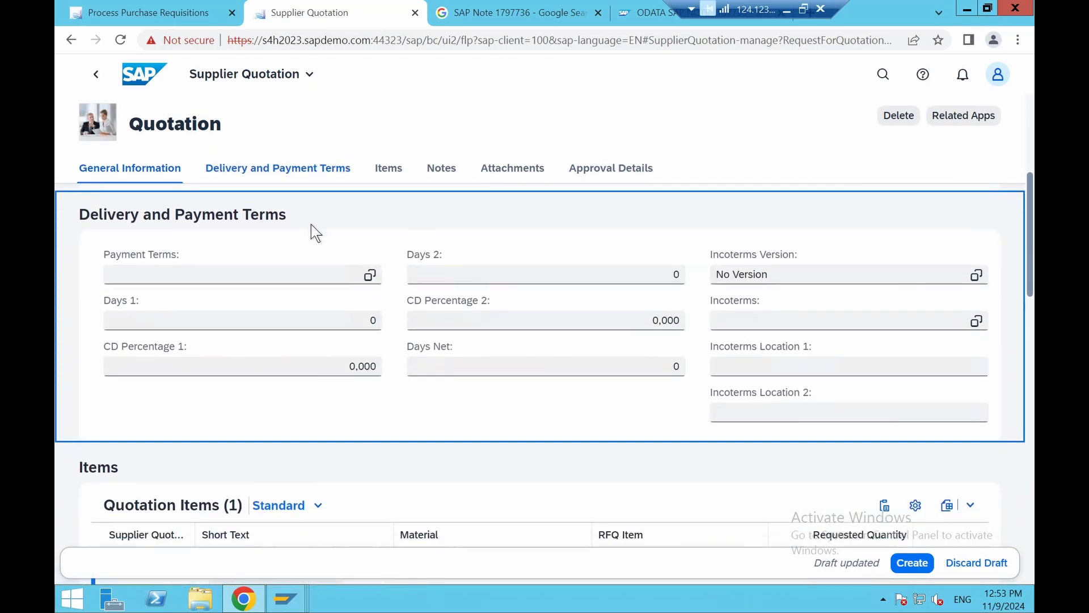
click(370, 268)
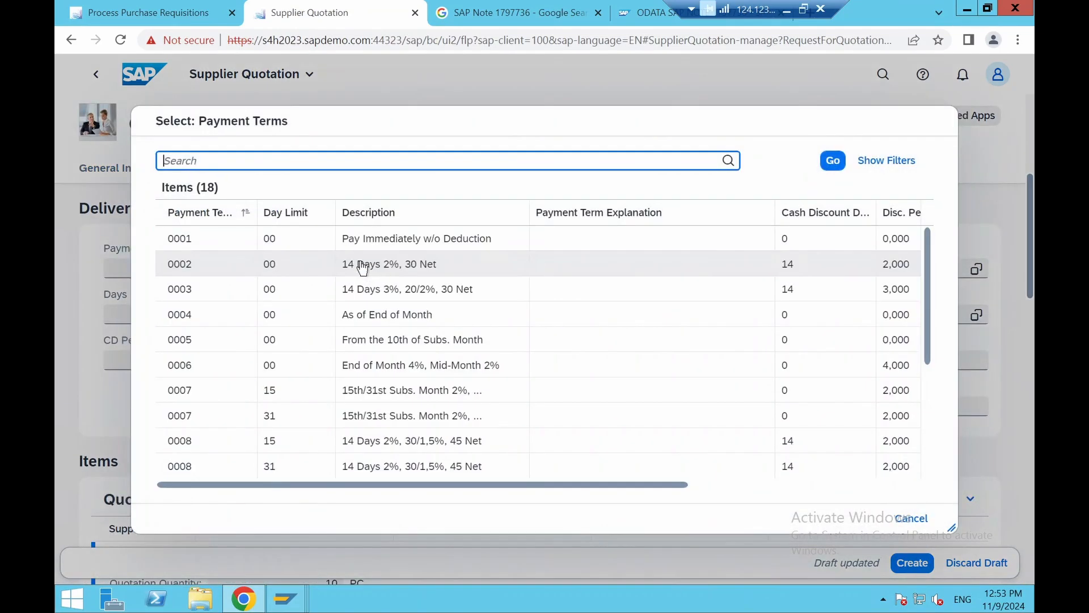
click(240, 240)
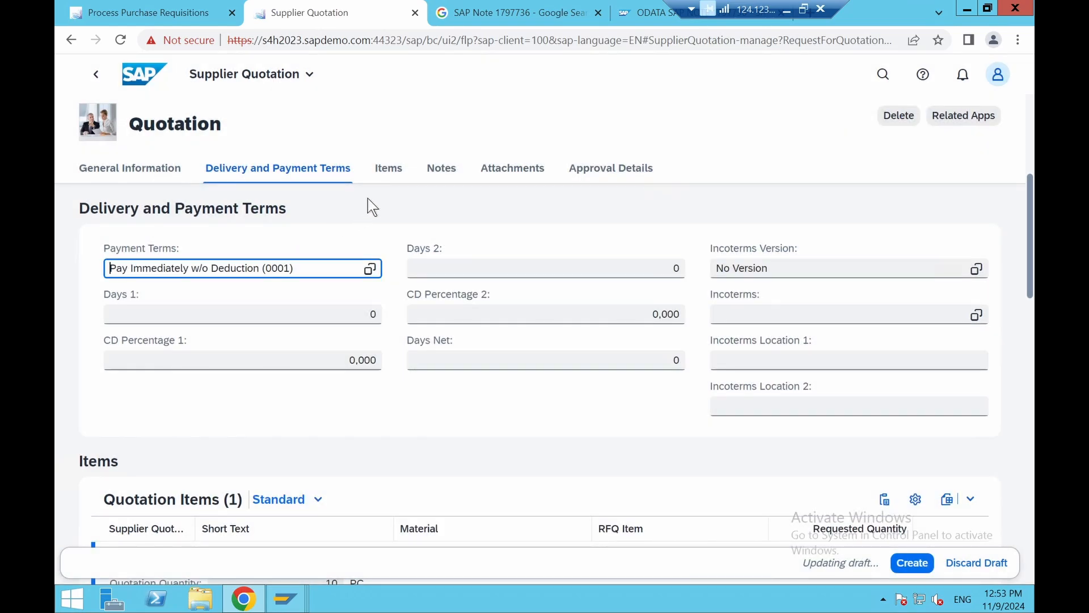
Step: Set the quotation item's net order price to 14 USD and create Domestic US Supplier 1's quotation
click(389, 170)
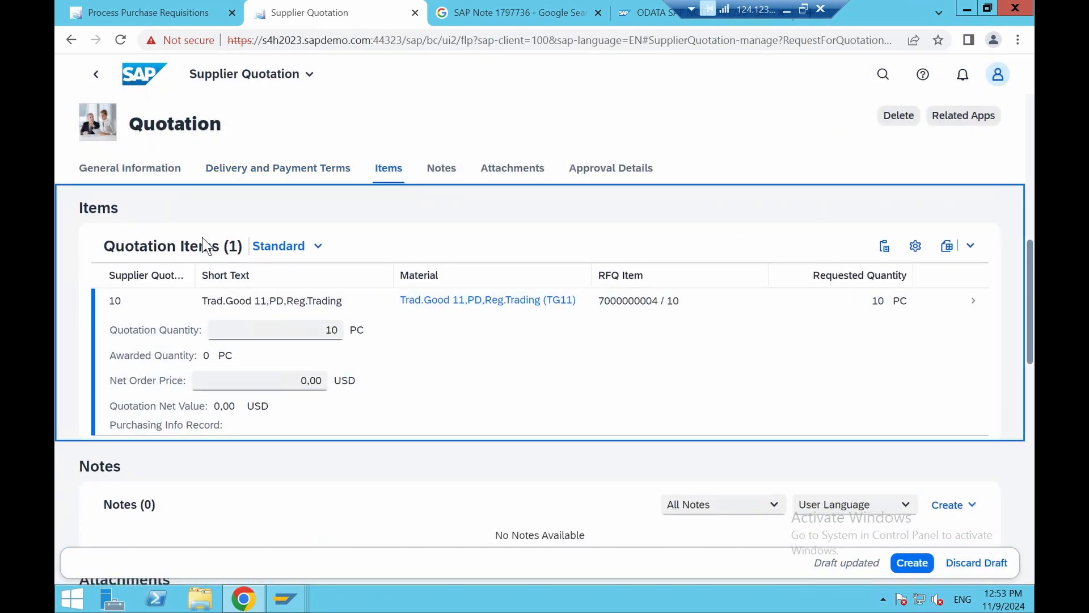
click(326, 381)
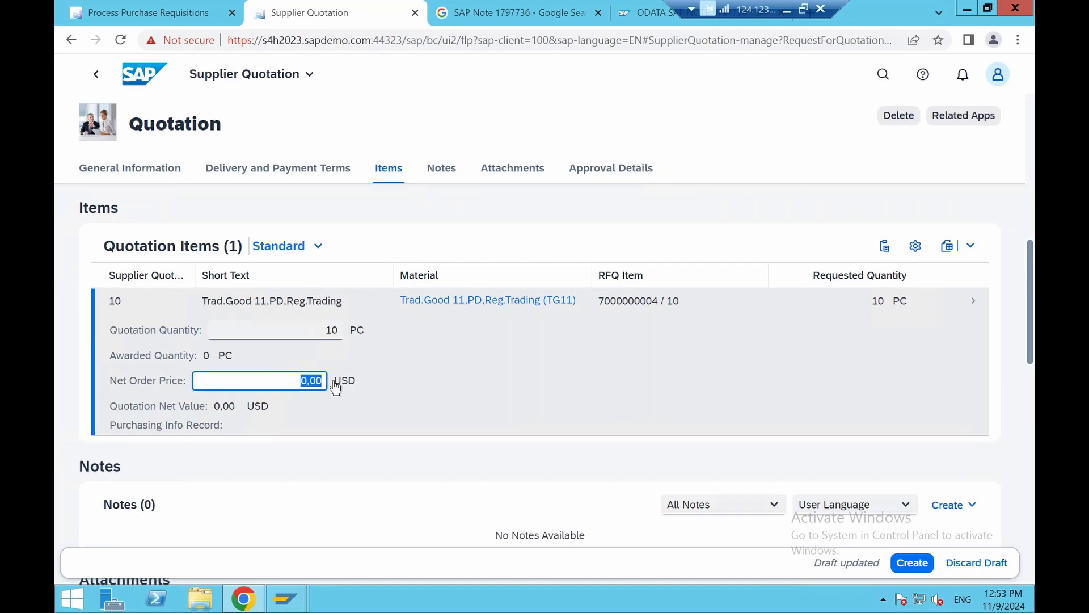
text(14)
key(Return)
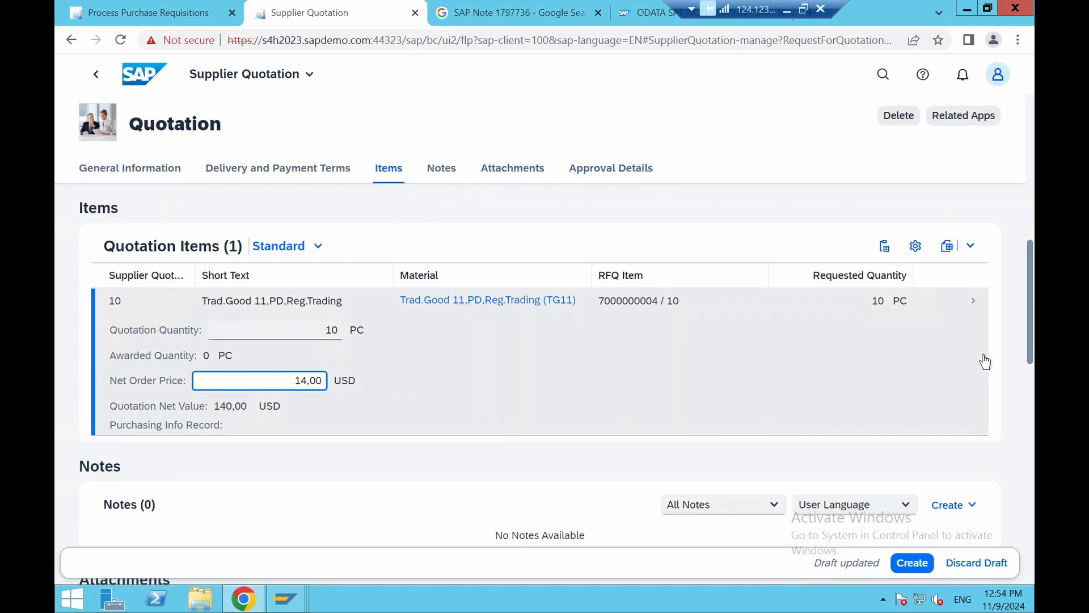
click(912, 563)
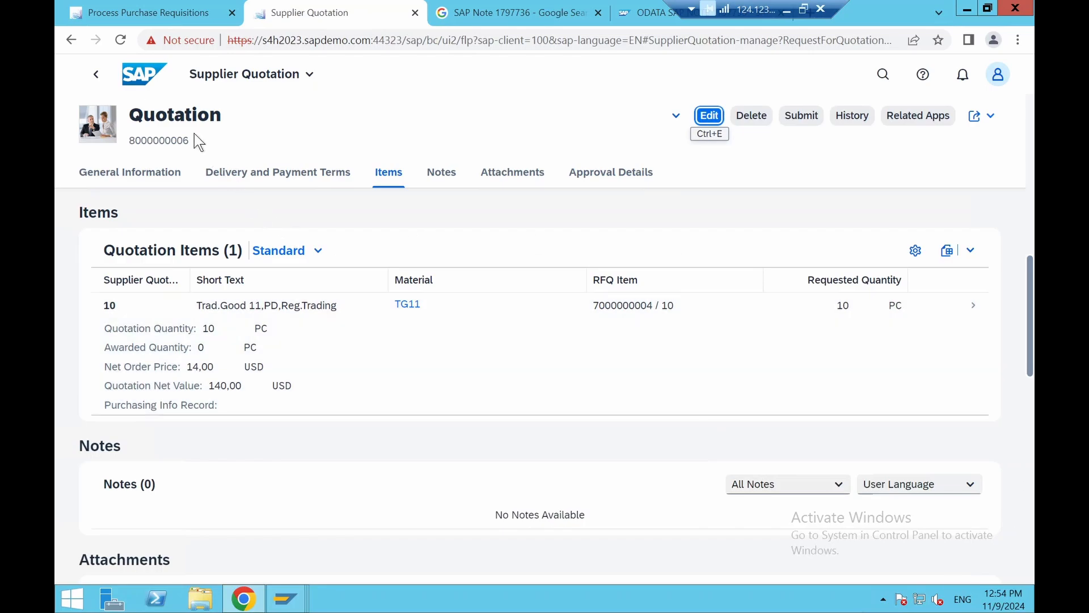
Step: Return to RFQ4 and start a quotation for bidder Domestic US Supplier 2
click(94, 76)
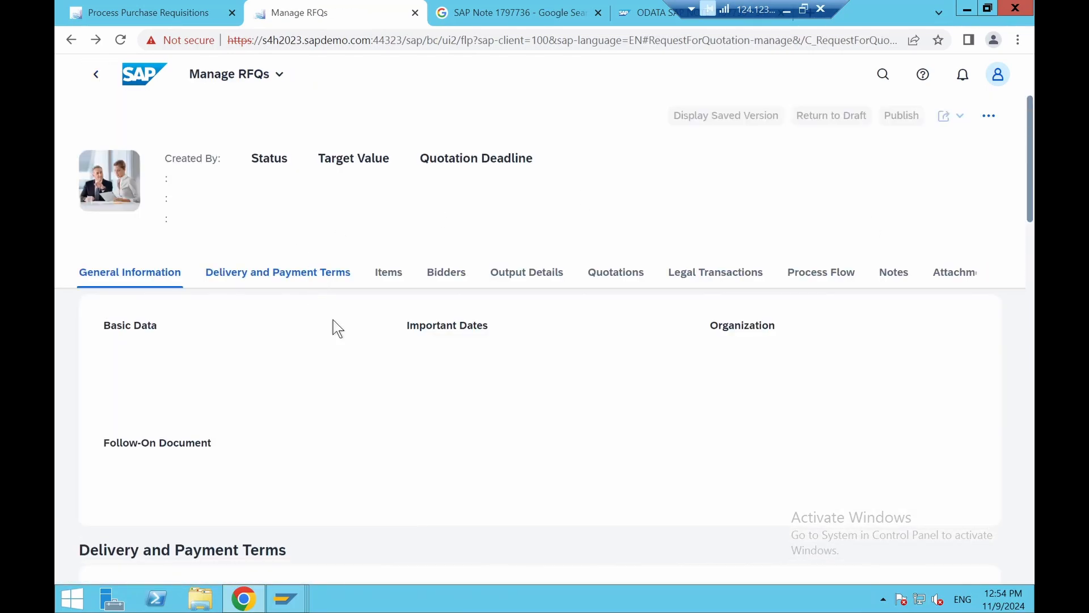
click(446, 282)
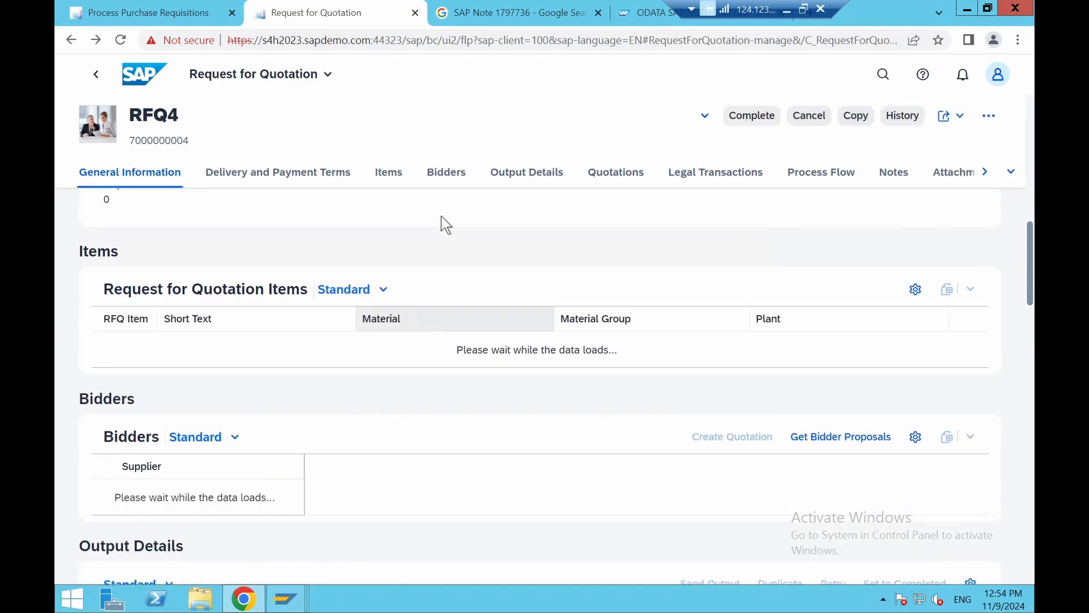
click(447, 177)
click(189, 410)
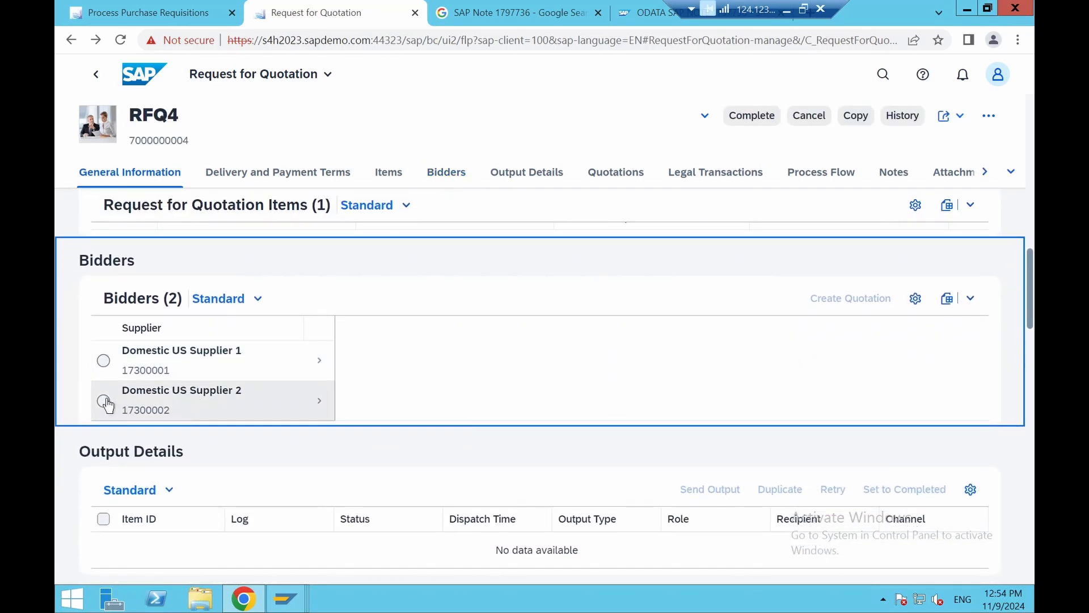
click(836, 300)
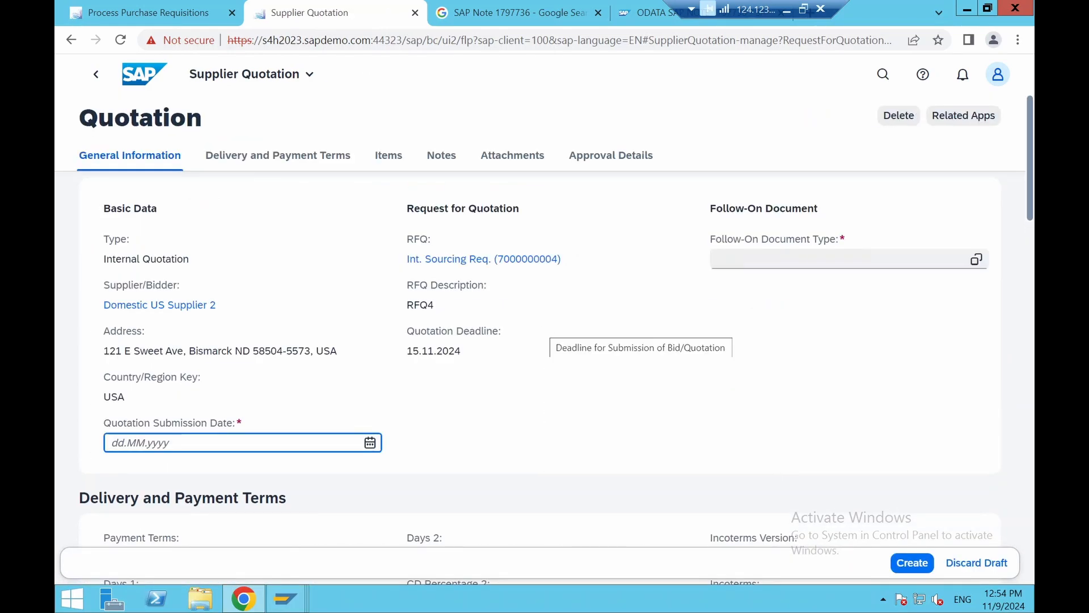
Step: Set the quotation's follow-on document type to Standard PO (NB) and its submission date to 15.11.2024
click(976, 259)
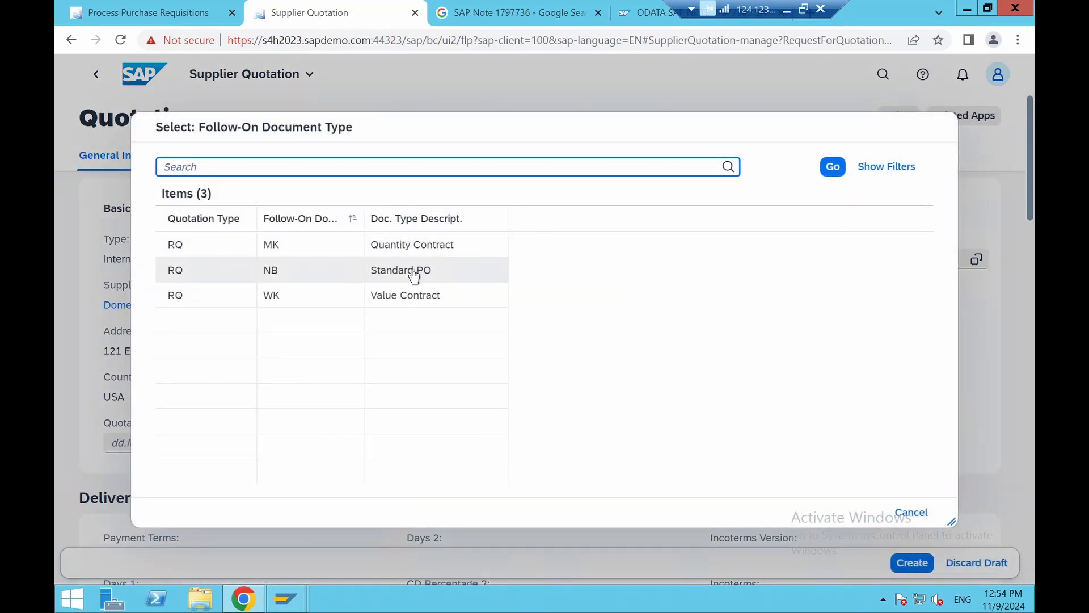
click(413, 272)
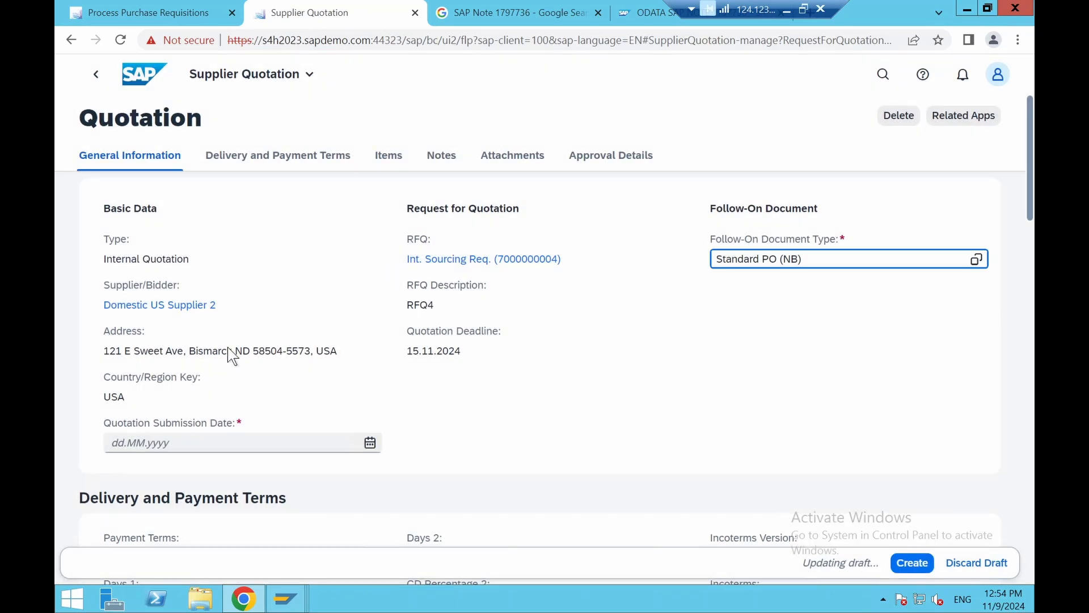
click(369, 445)
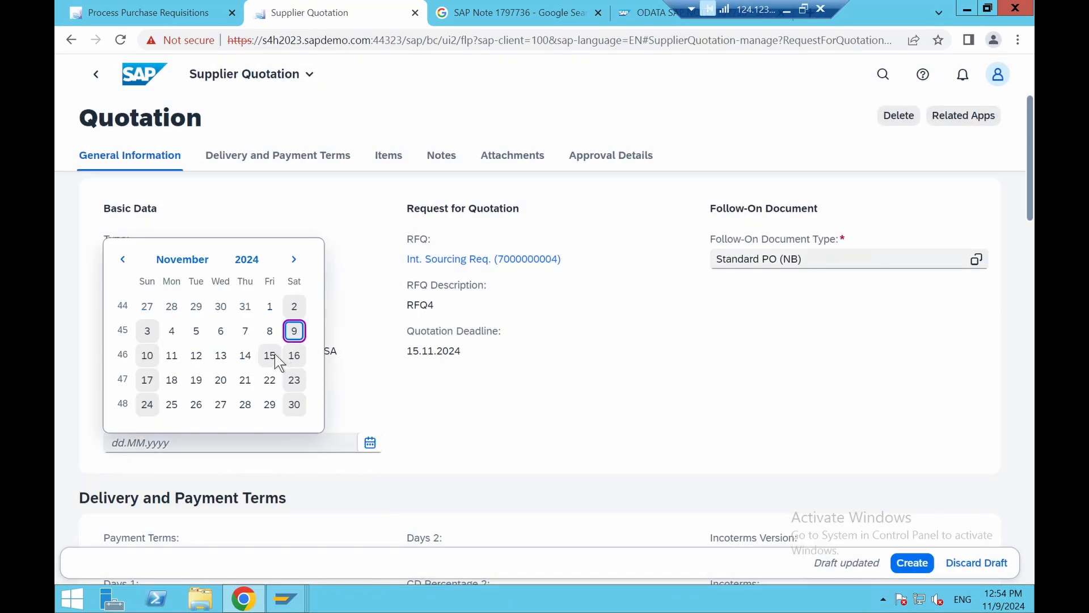
click(270, 356)
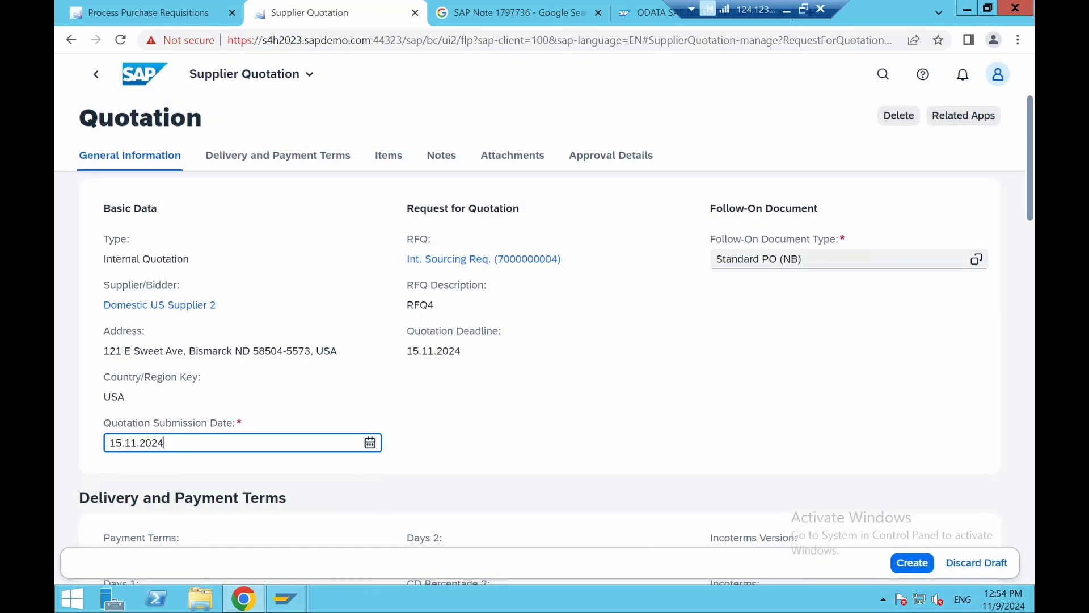
Step: Choose Pay Immediately w/o Deduction (0001) as the payment terms for Domestic US Supplier 2's quotation
click(312, 160)
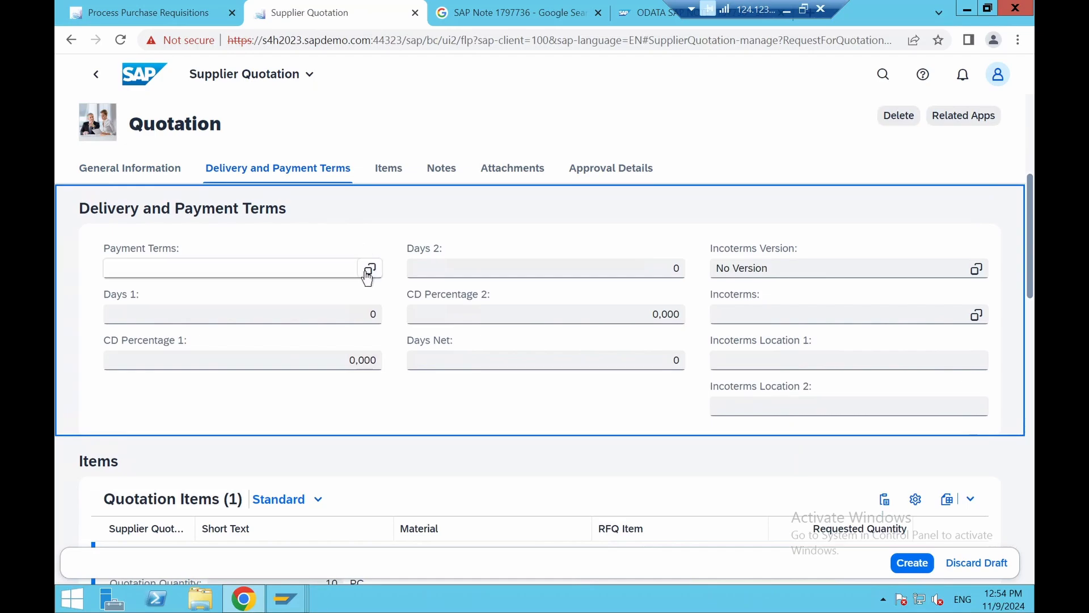
click(370, 270)
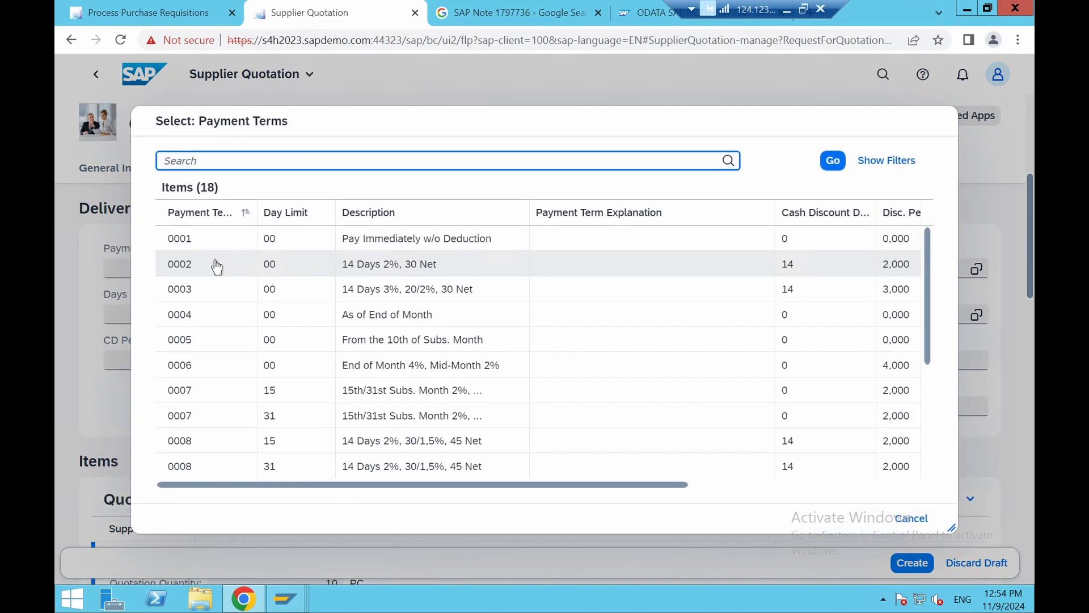
click(204, 238)
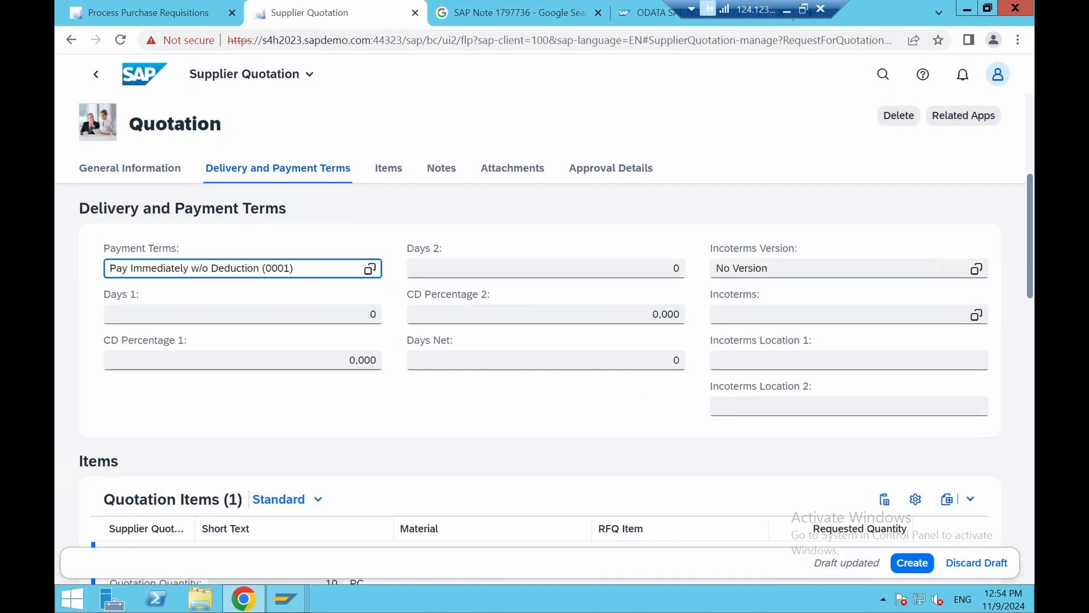
Step: Enter a net order price of 16 USD for the TG11 item and create Domestic US Supplier 2's quotation
scroll(303, 449, down, 3)
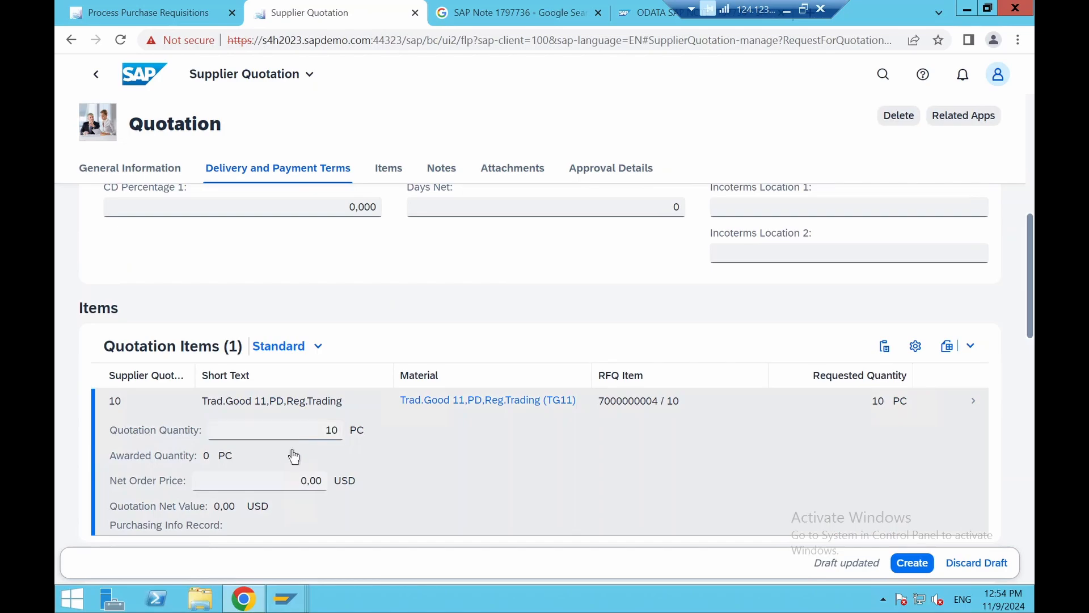
scroll(248, 454, down, 1)
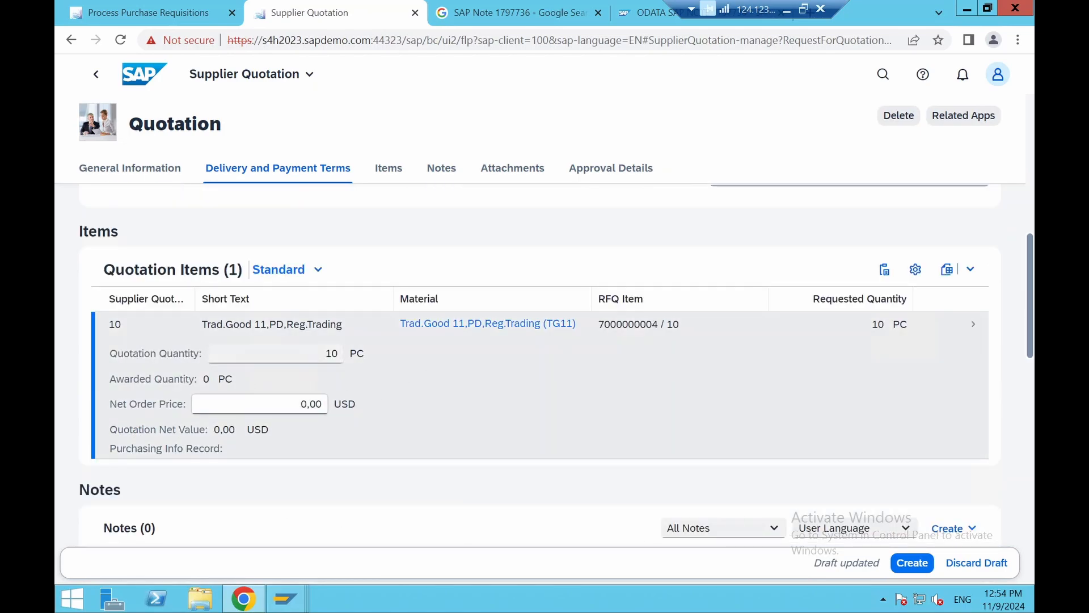
click(267, 404)
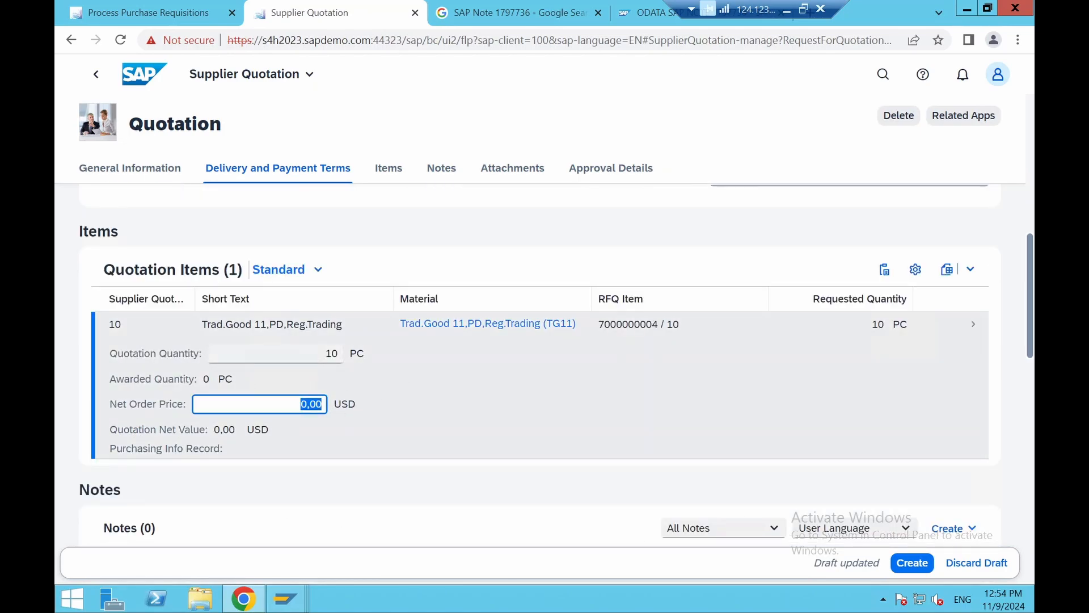
text(16)
key(Return)
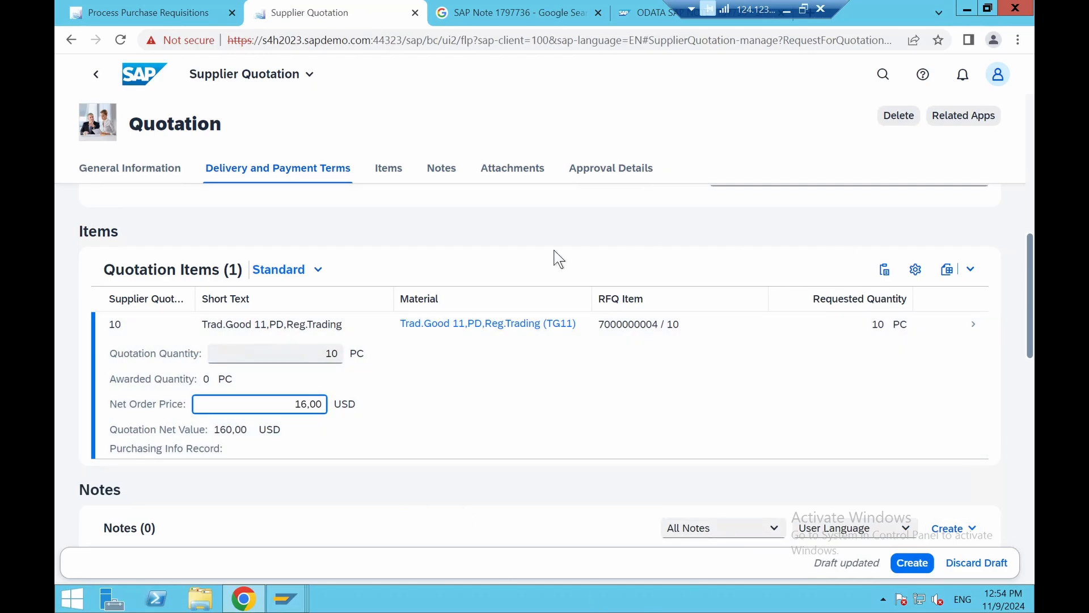
click(397, 173)
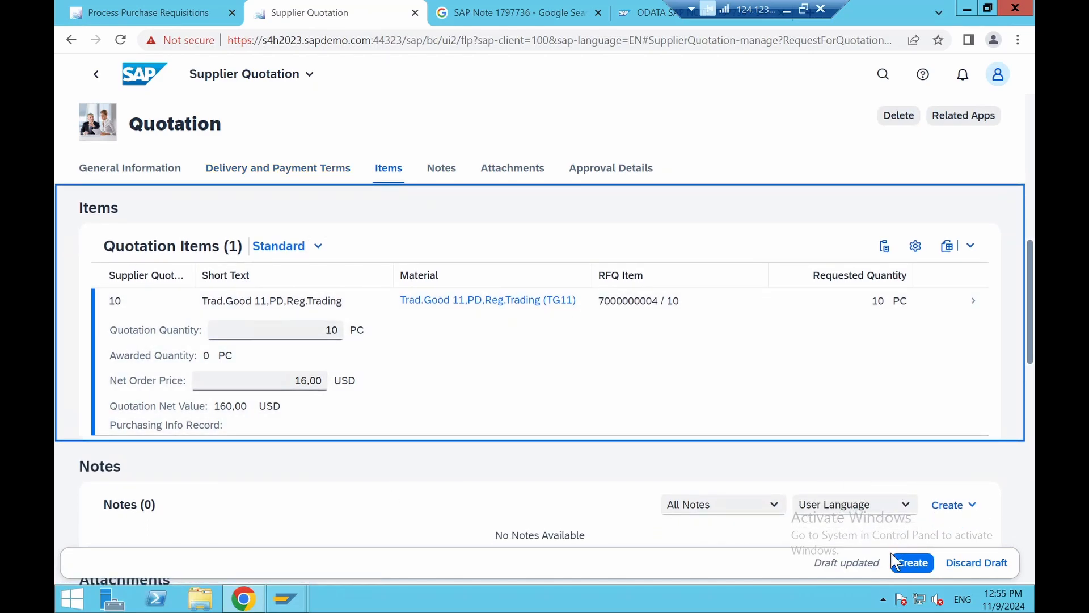
click(913, 563)
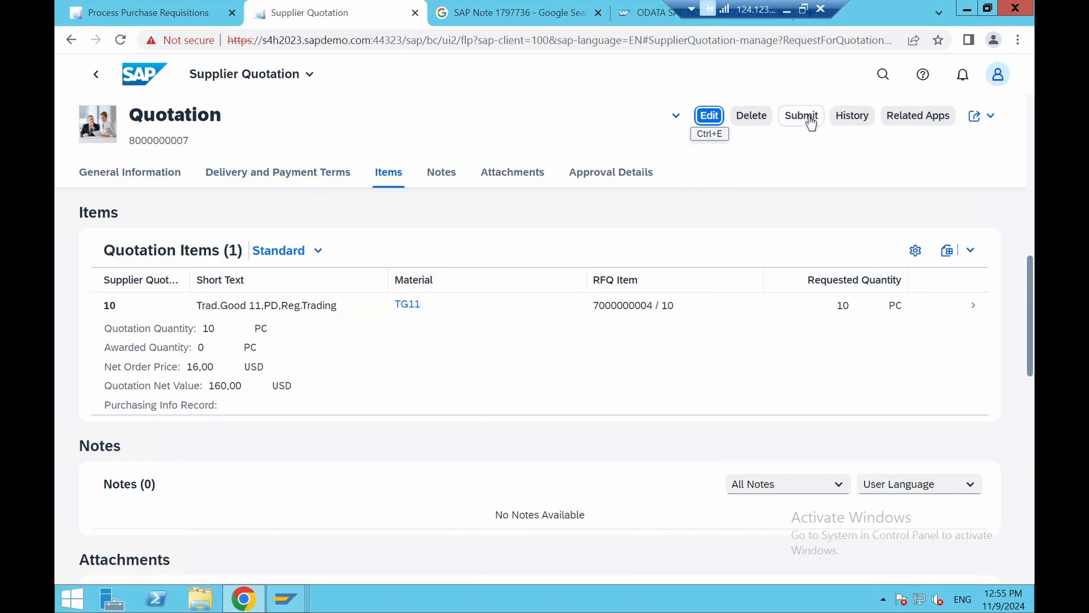
Step: Open the Manage Supplier Quotations app and submit the RFQ4 quotations of Domestic US Supplier 1 and Domestic US Supplier 2
click(98, 83)
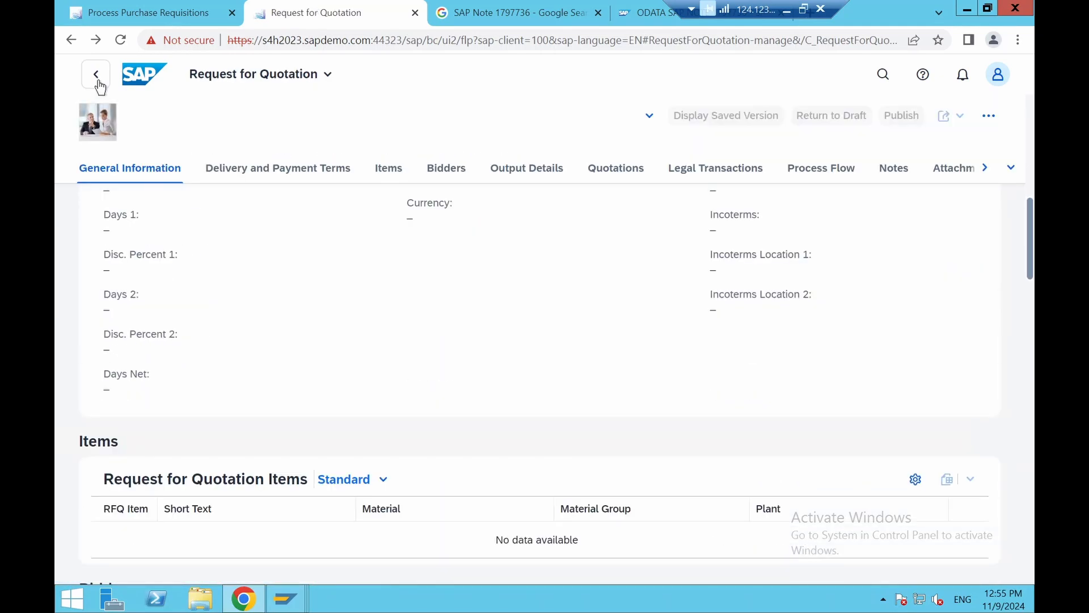
click(97, 82)
click(98, 82)
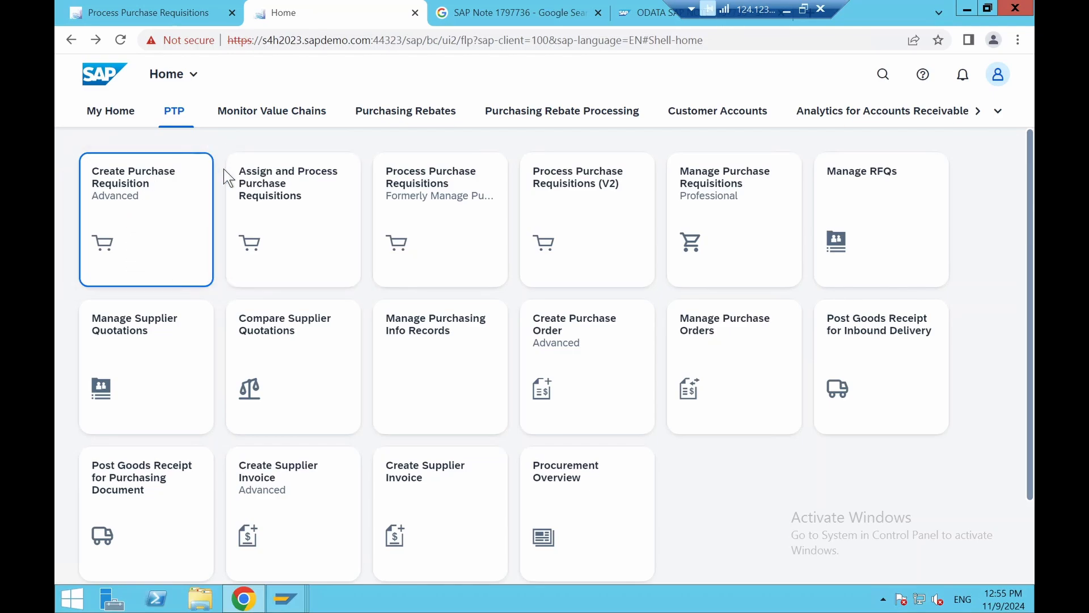
click(141, 344)
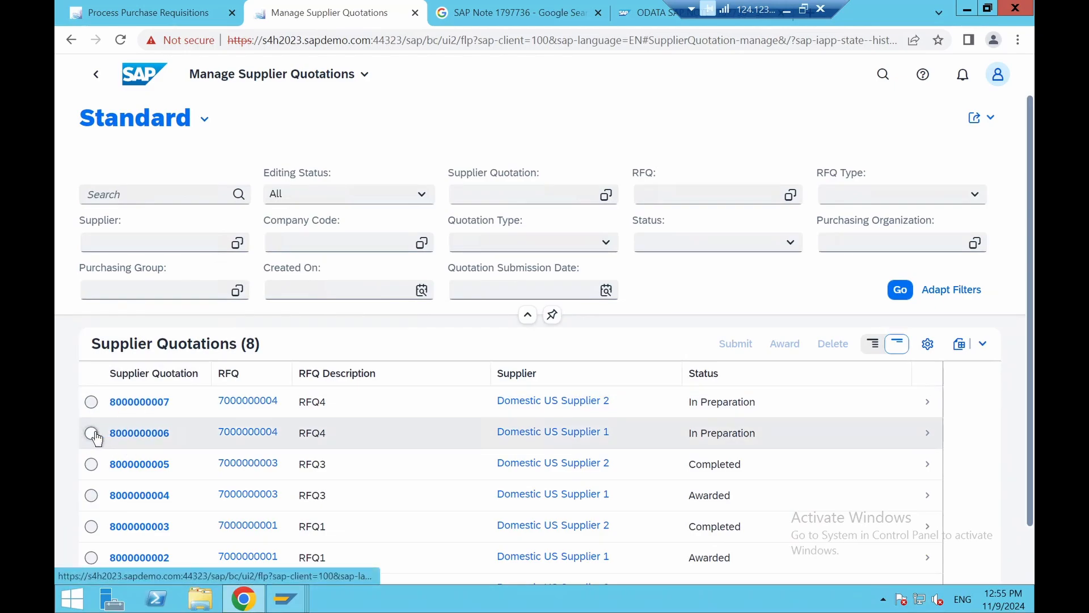
click(92, 434)
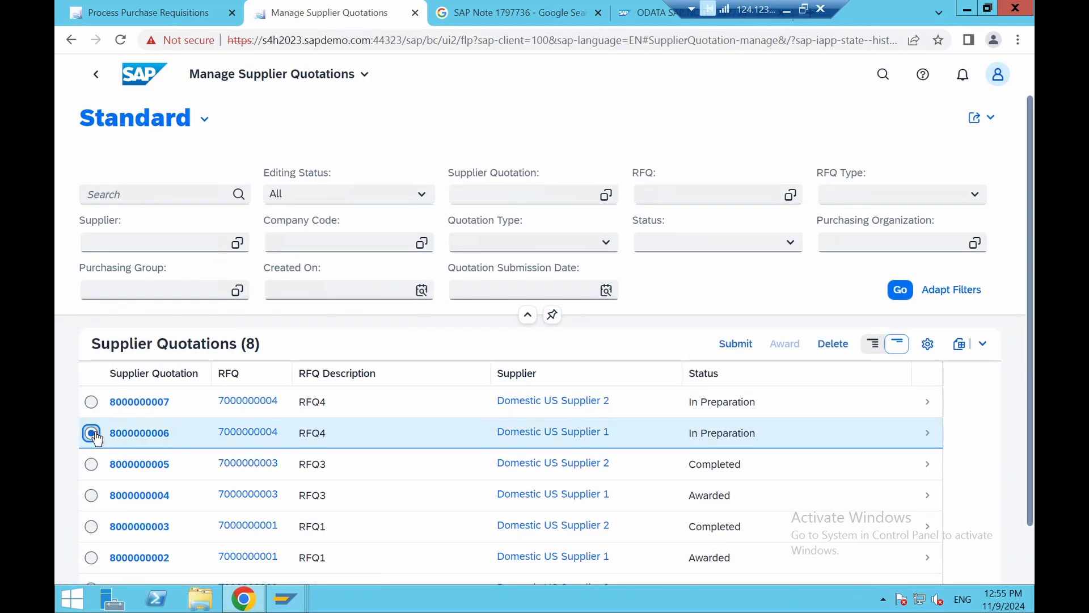
click(726, 353)
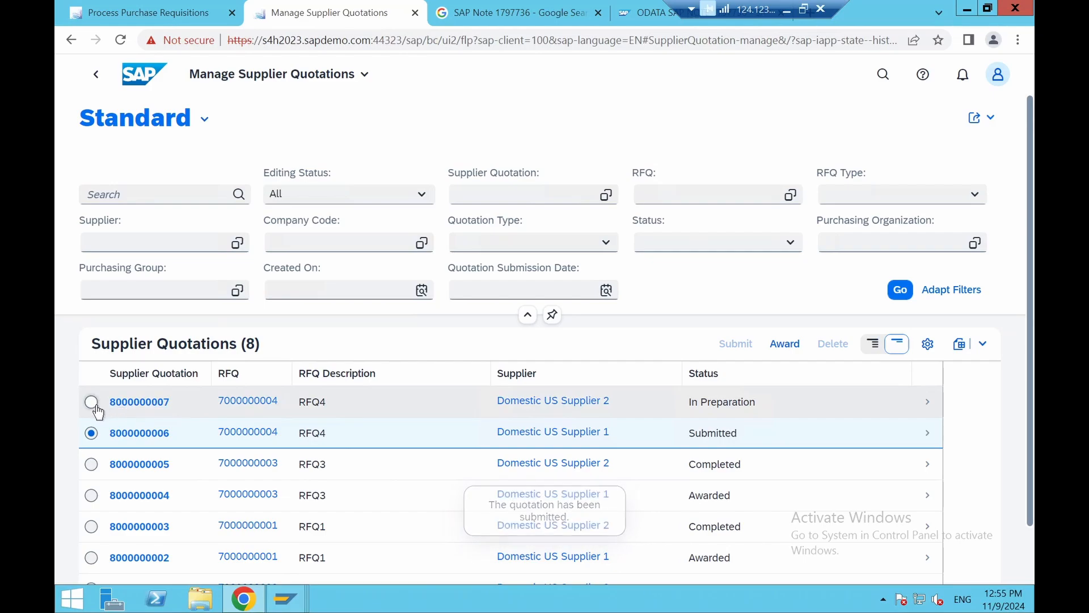
click(92, 403)
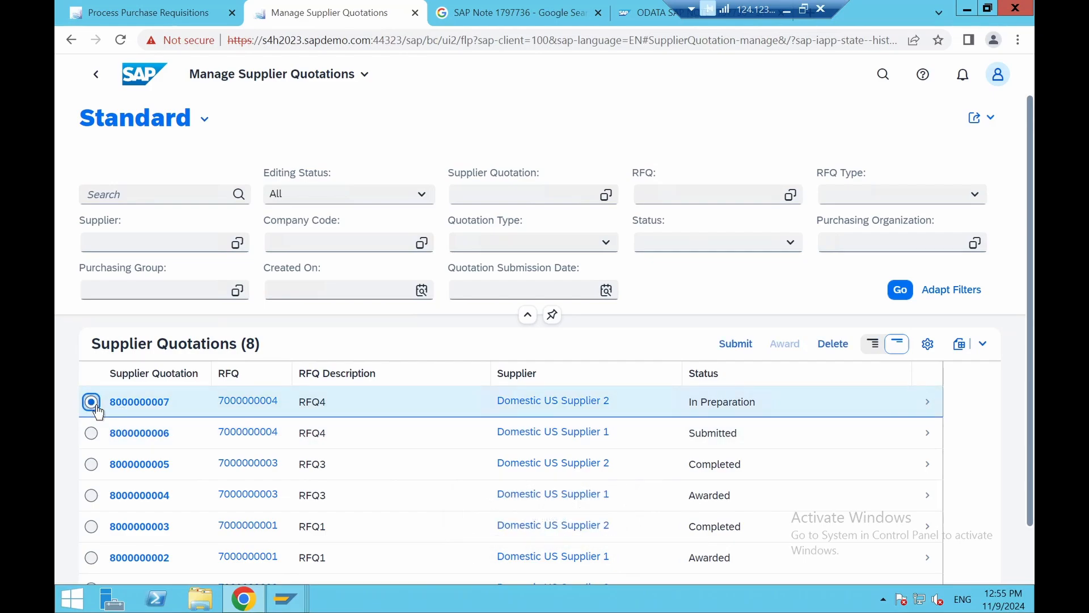
click(743, 350)
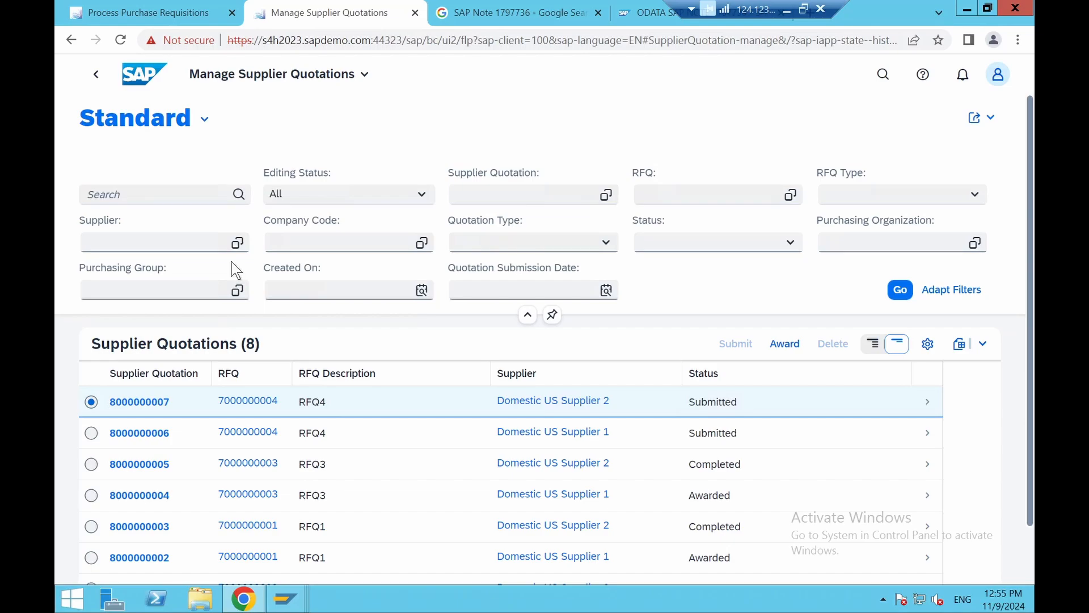
Step: Open the Compare Supplier Quotations app, choose RFQ4 and compare both suppliers' quotations
click(127, 79)
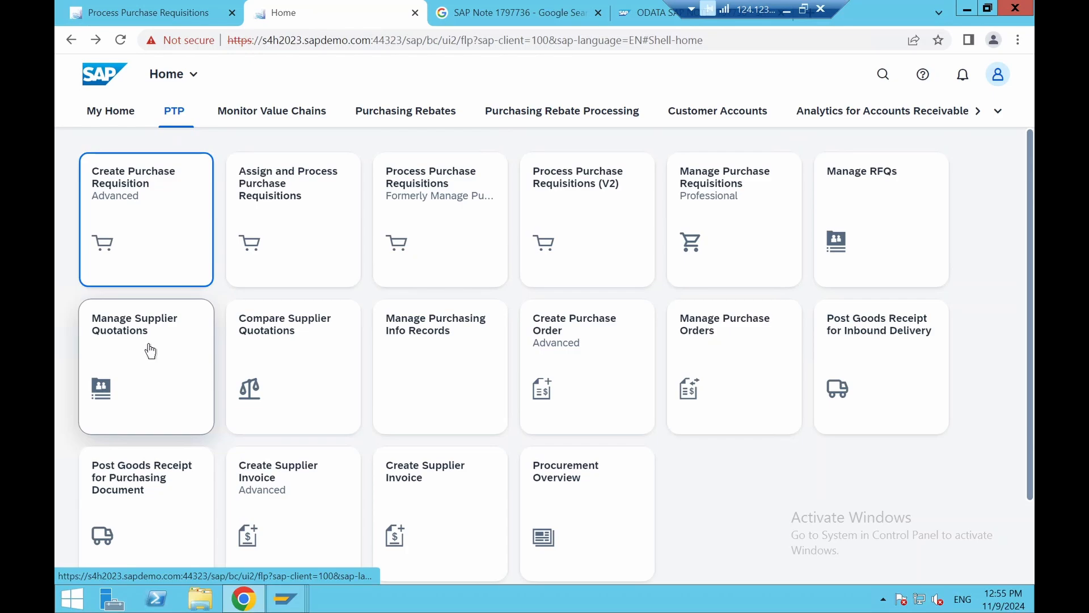
click(291, 351)
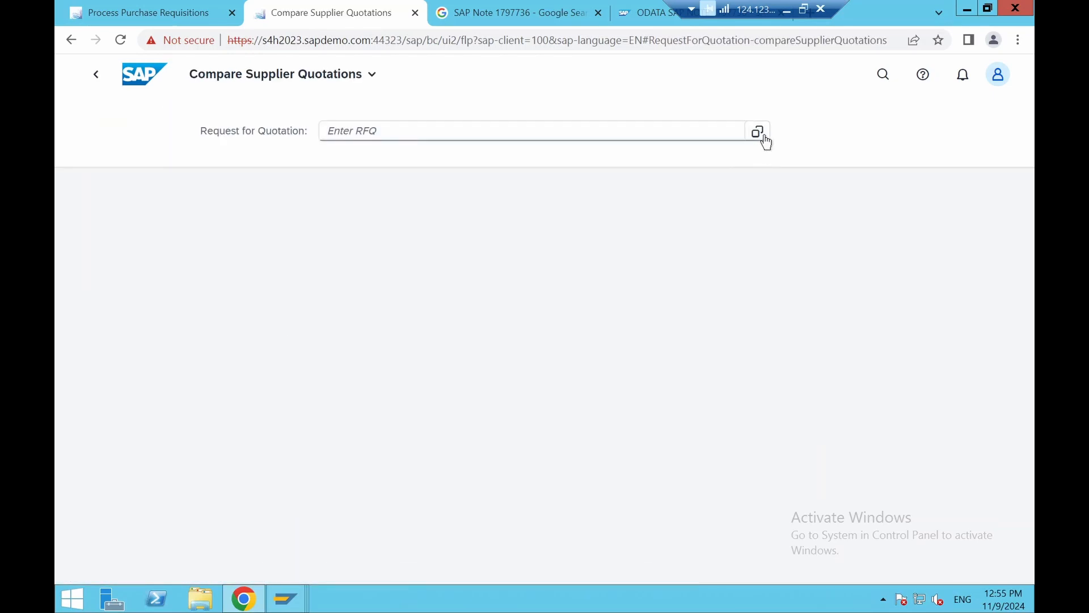
click(758, 132)
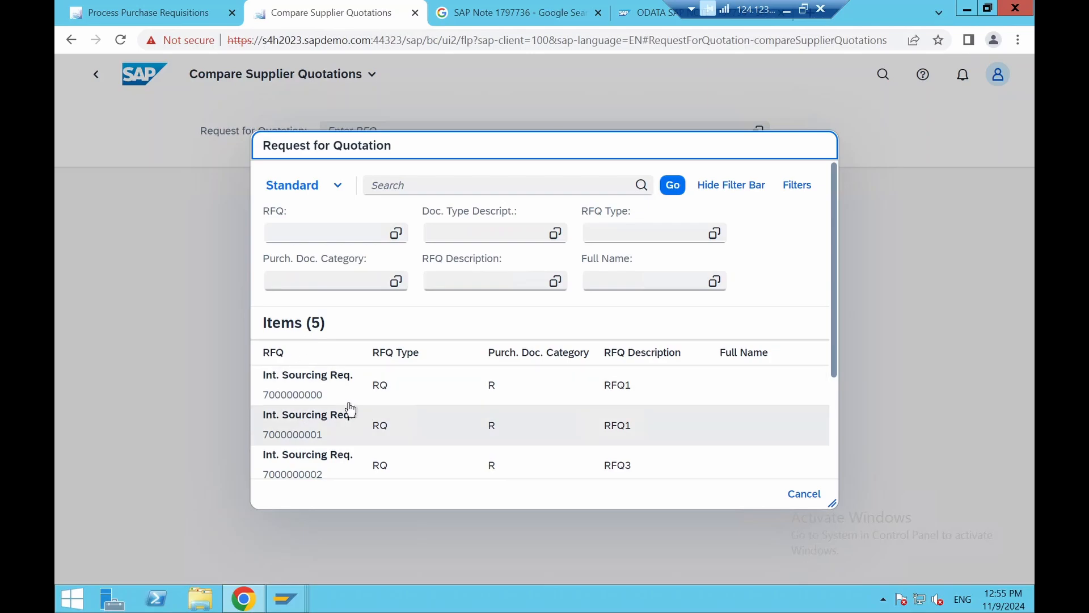
click(318, 357)
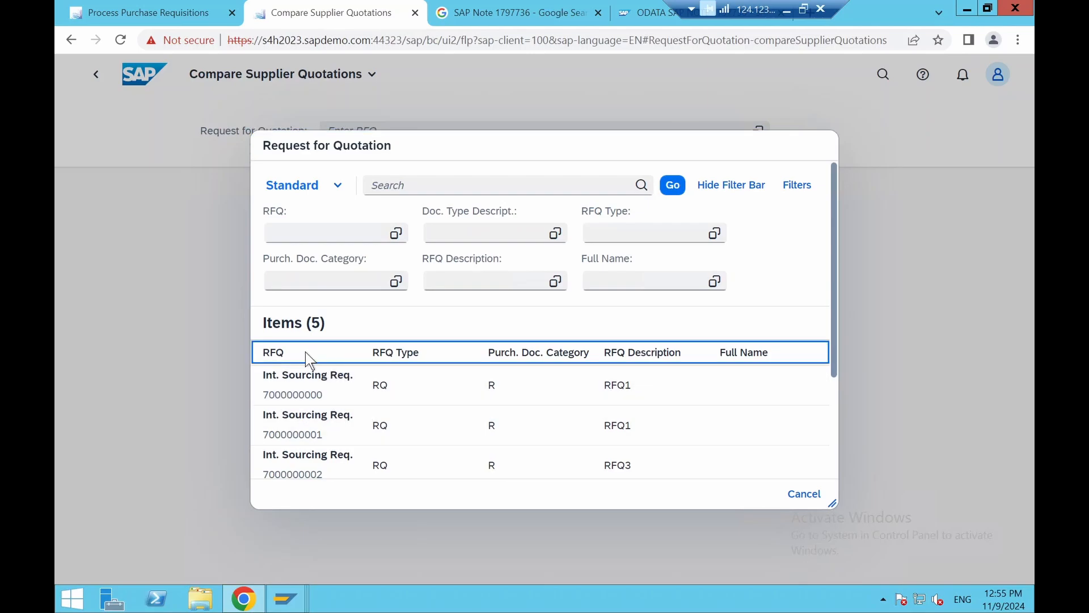
scroll(363, 409, down, 3)
click(312, 409)
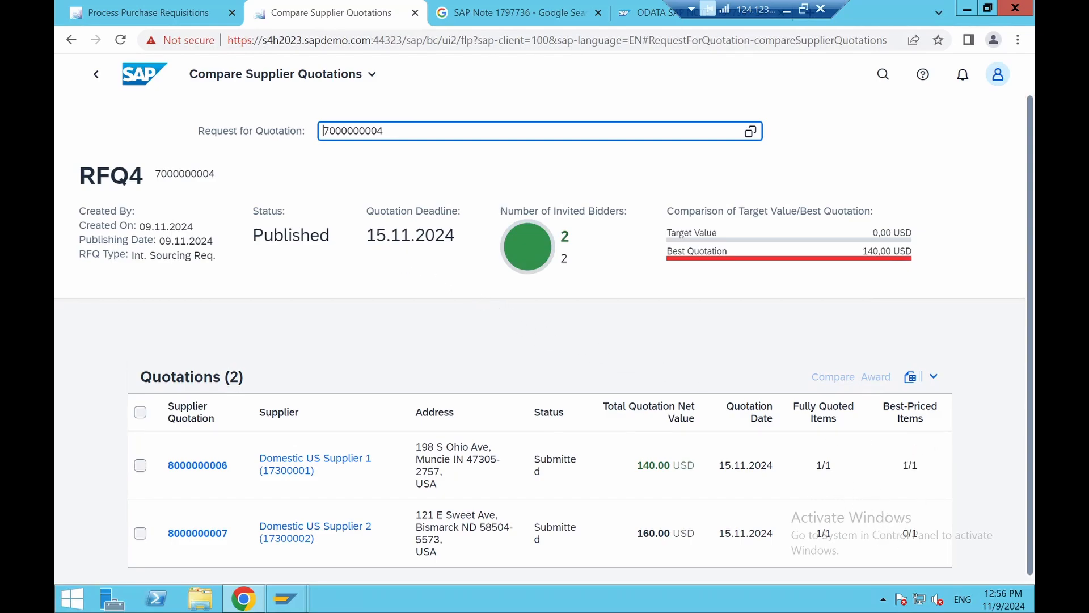
click(140, 411)
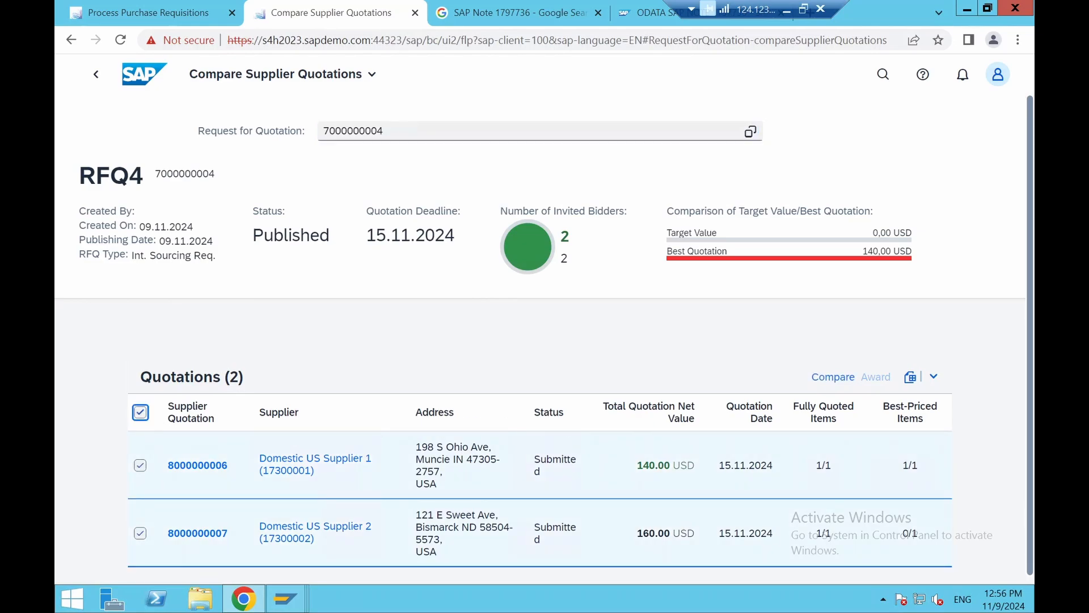
click(833, 377)
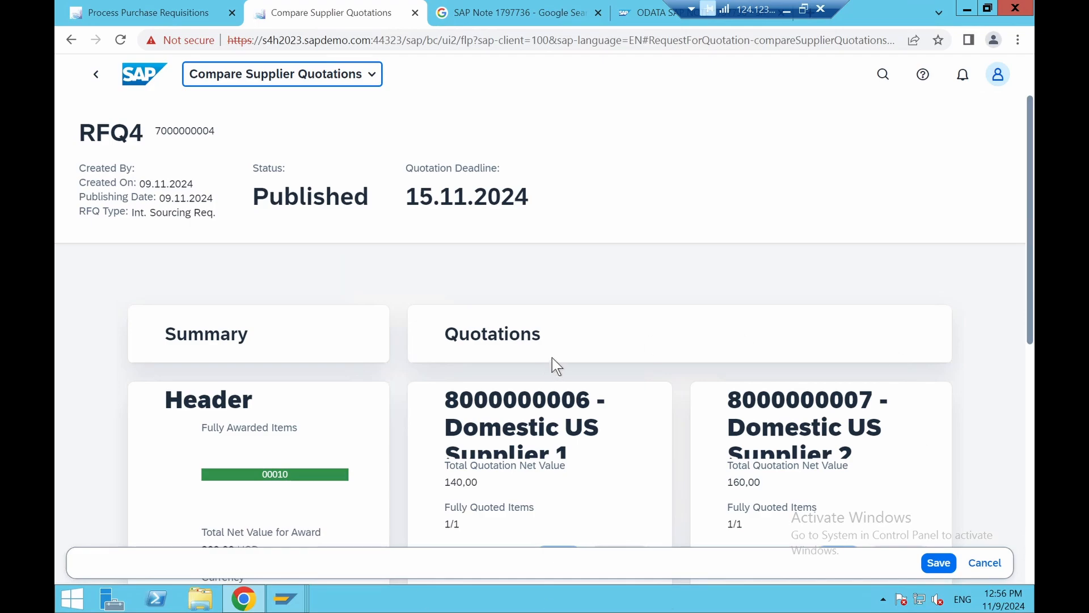
Step: Select the full TG11 quantity of 10 PC for award to Domestic US Supplier 1 and save the comparison
scroll(557, 361, down, 3)
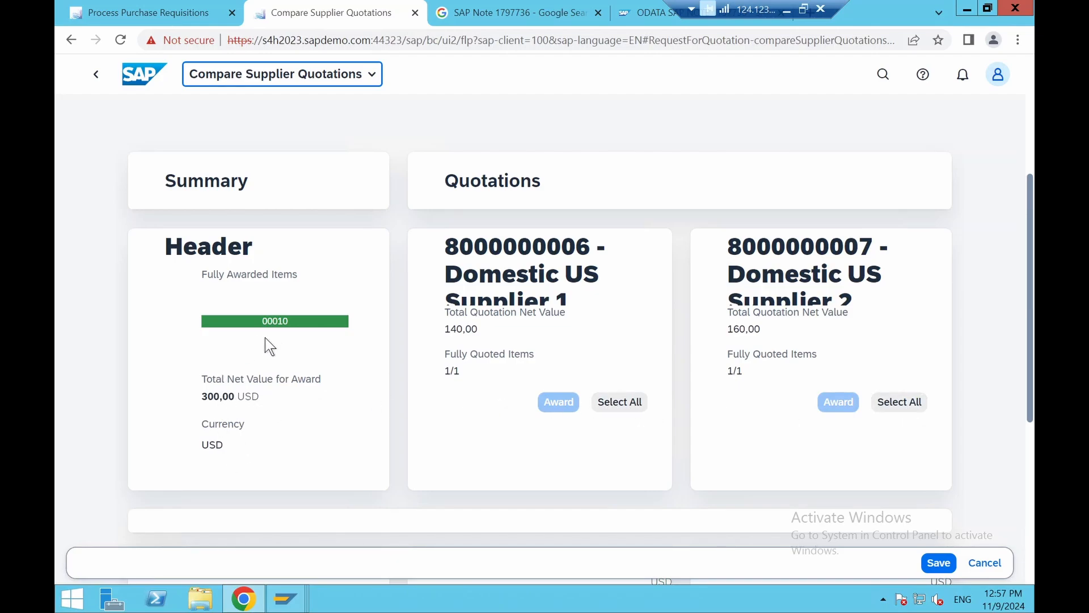
drag(1030, 274, 1034, 435)
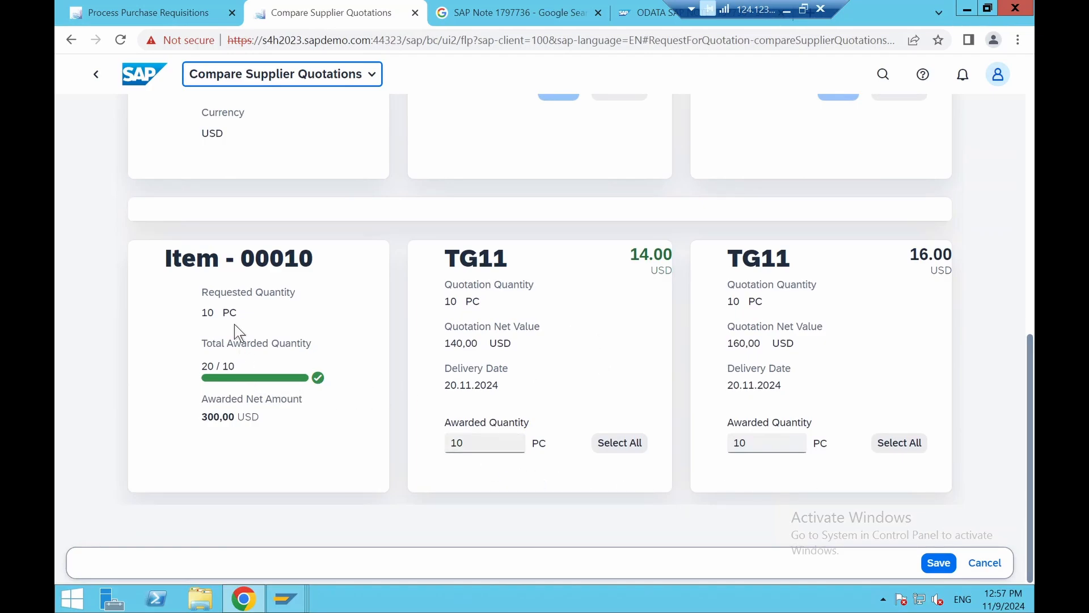
click(616, 451)
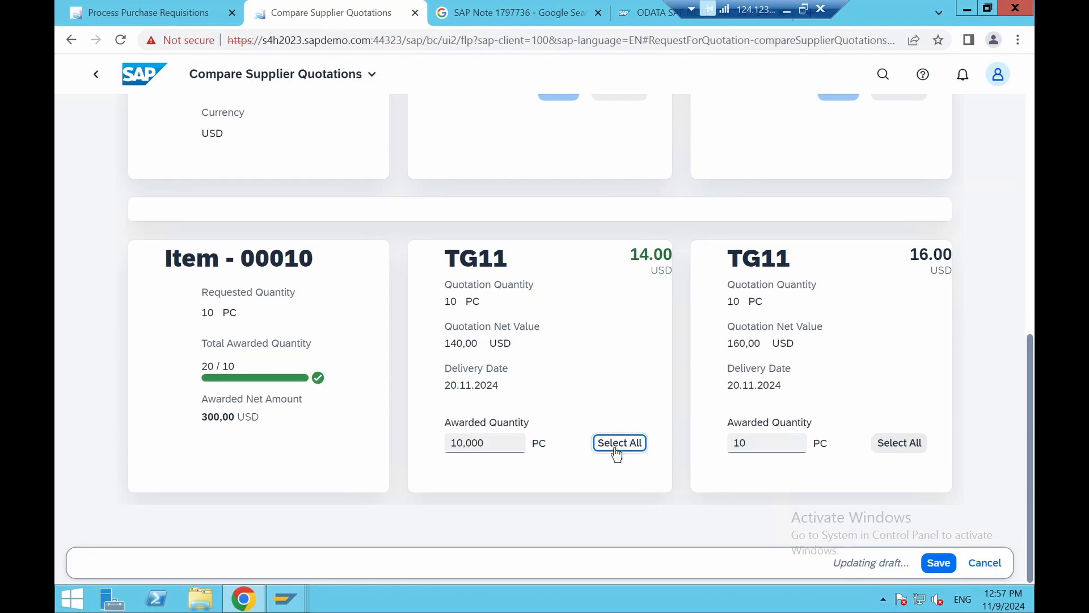
scroll(582, 389, up, 1)
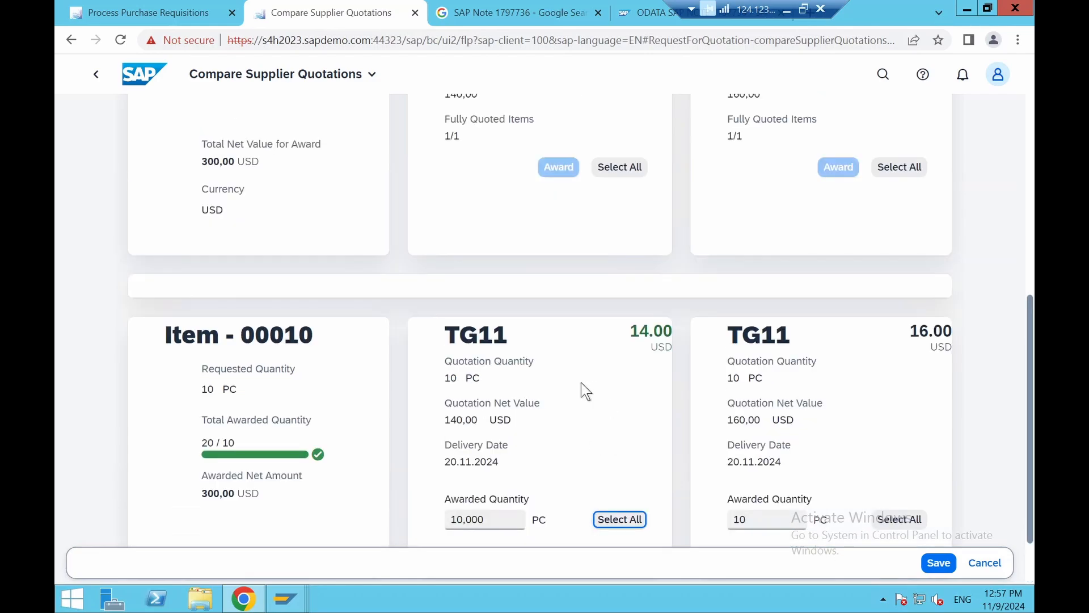
click(937, 562)
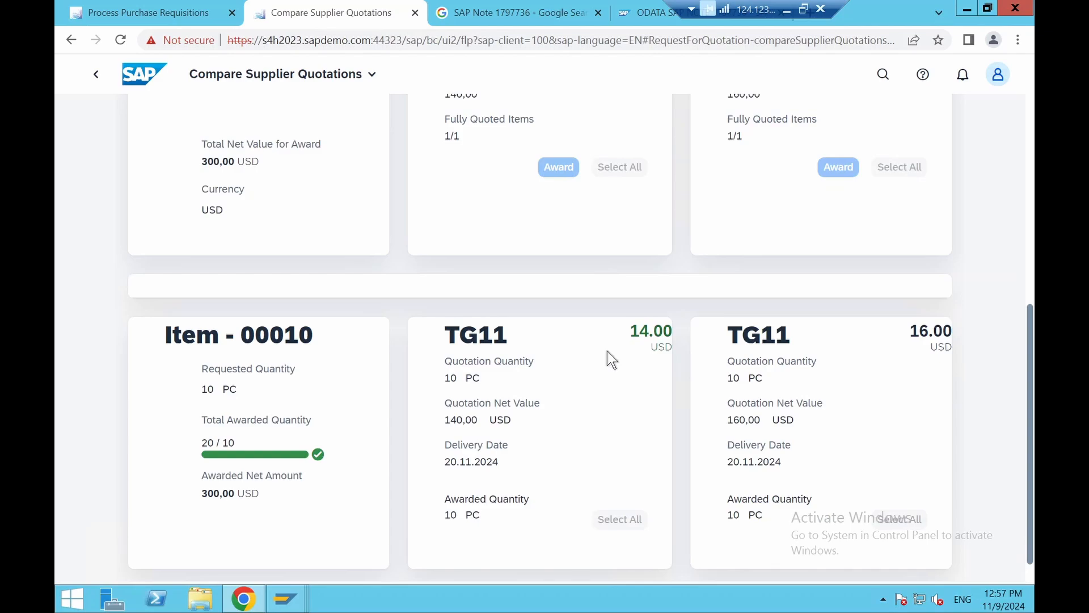
Step: Award Domestic US Supplier 1's quotation for RFQ4 and save the quotation comparison again without changing the quantities
scroll(572, 264, up, 3)
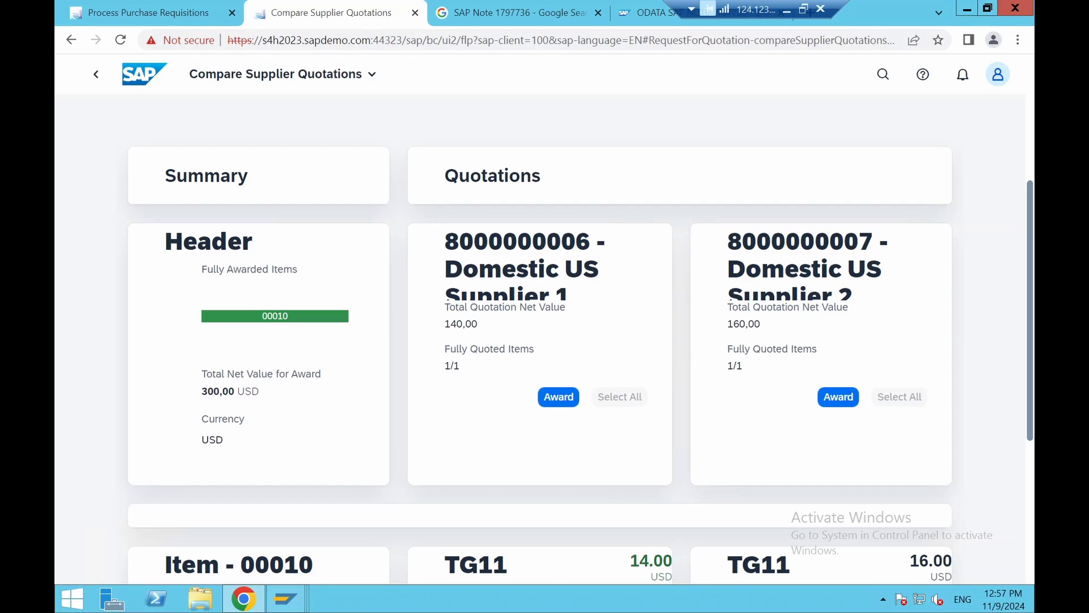
click(560, 397)
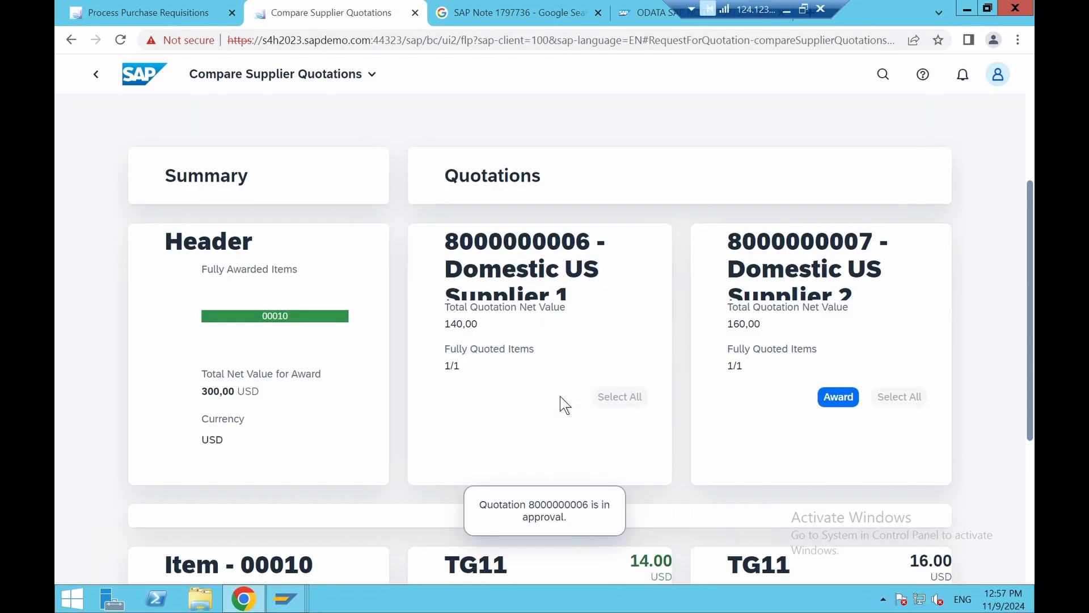
scroll(883, 363, down, 4)
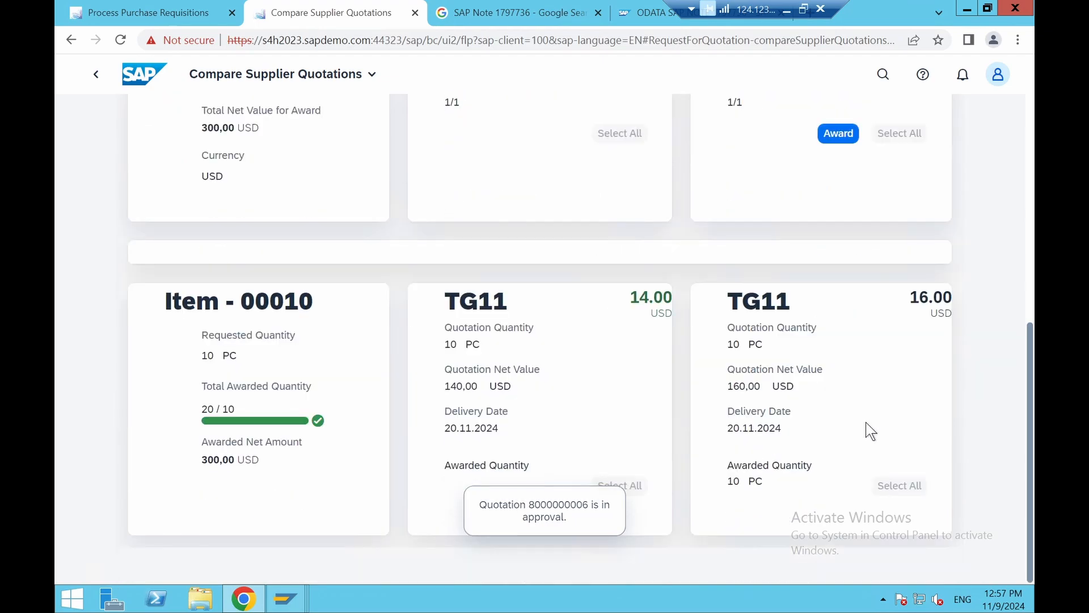
scroll(868, 437, up, 6)
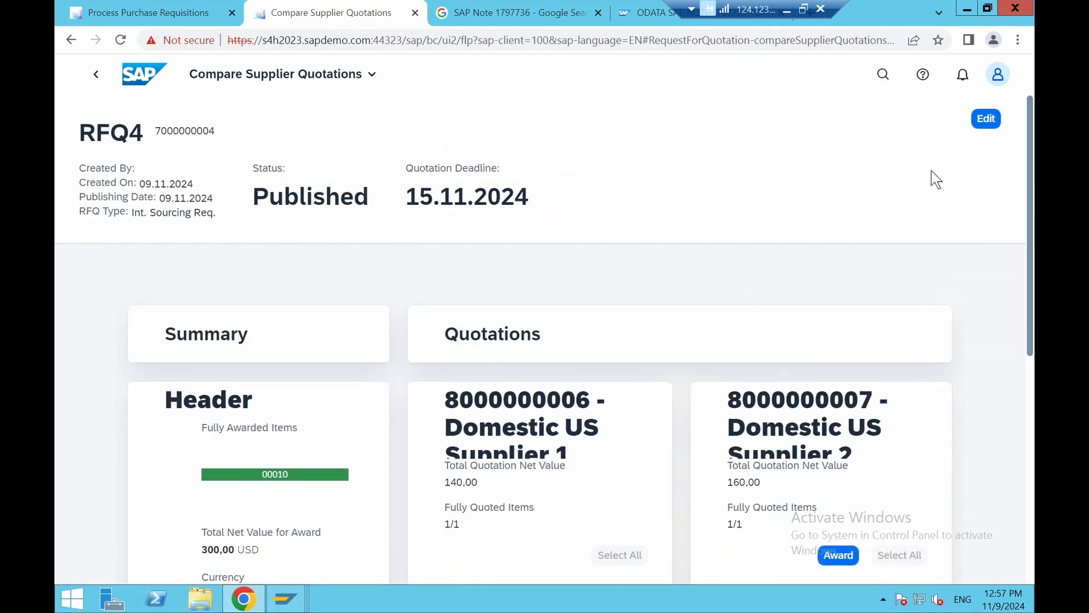
click(988, 119)
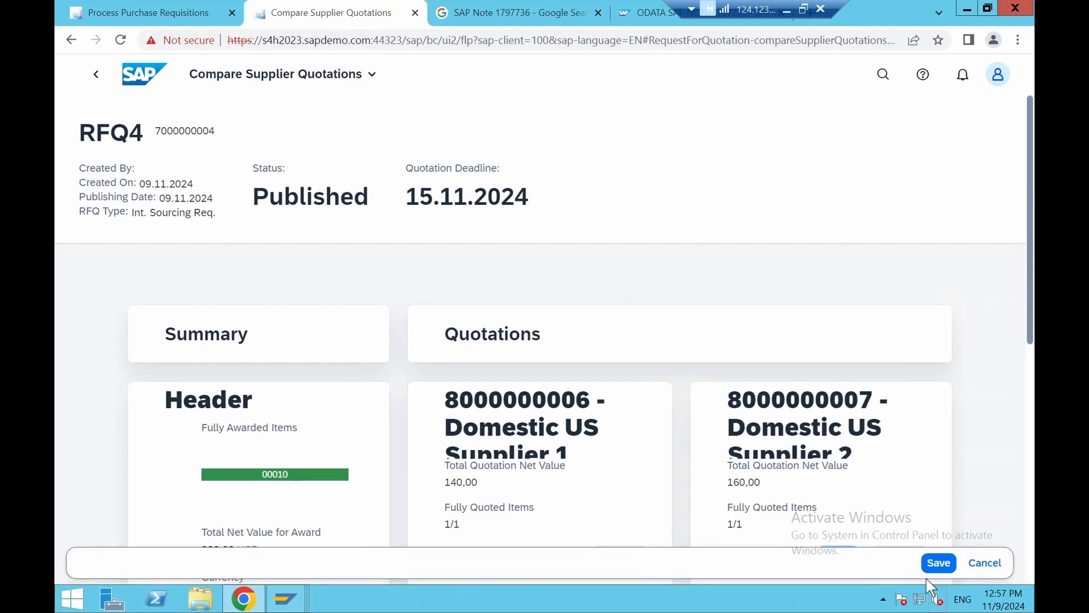
click(925, 560)
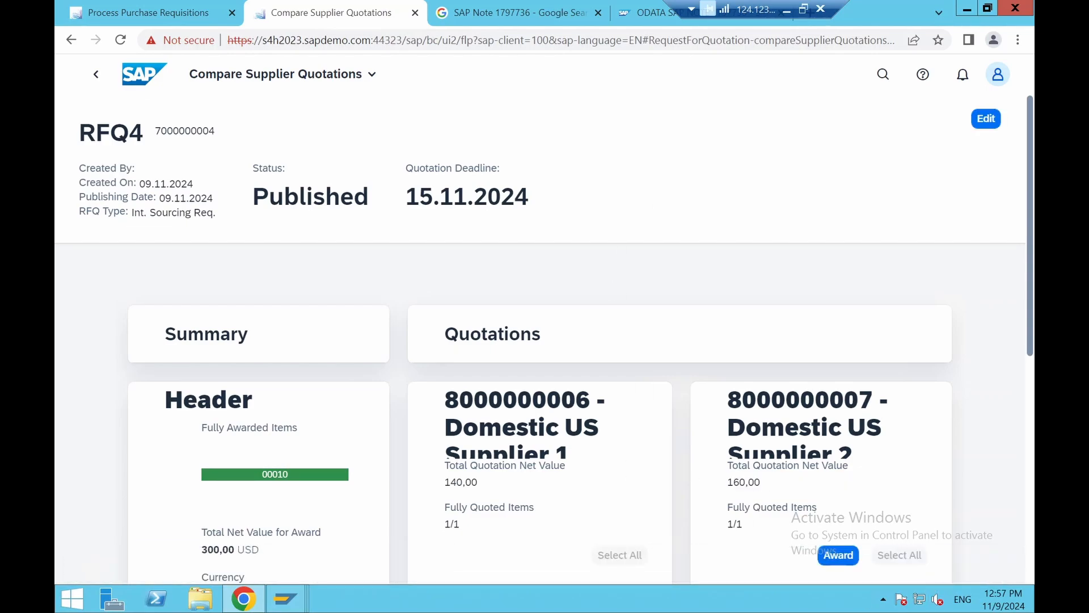
Step: Open the Manage Supplier Quotations app and set Domestic US Supplier 2's RFQ4 quotation to completed
click(99, 81)
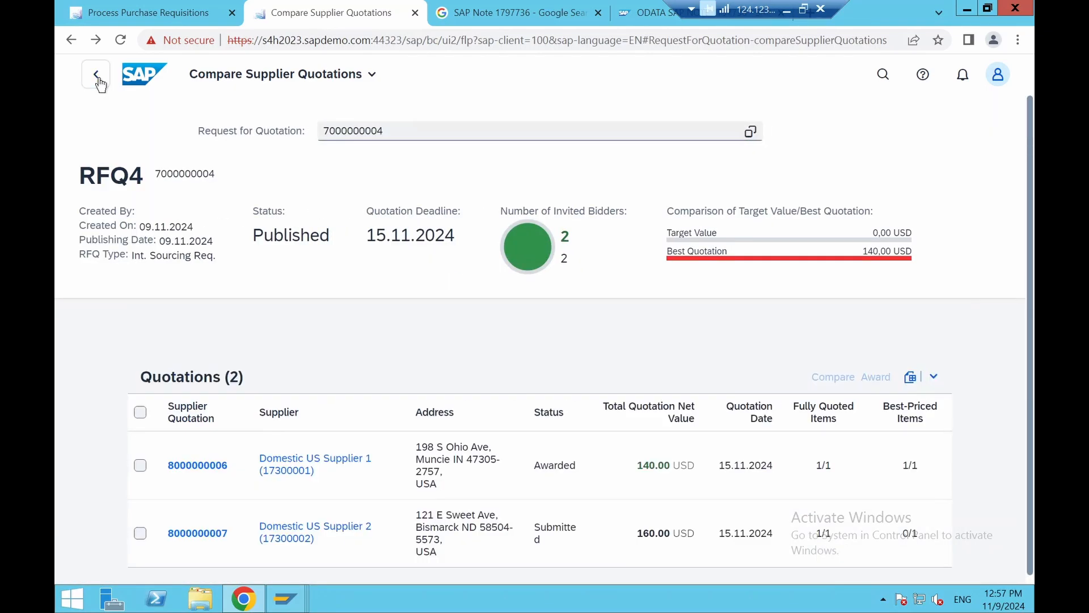
click(98, 82)
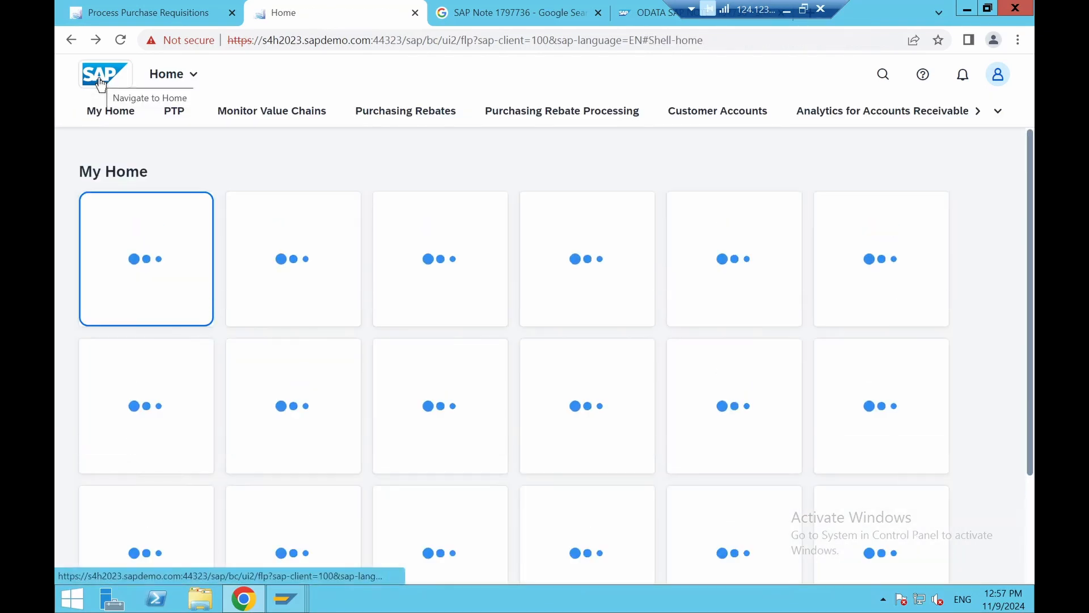
click(180, 115)
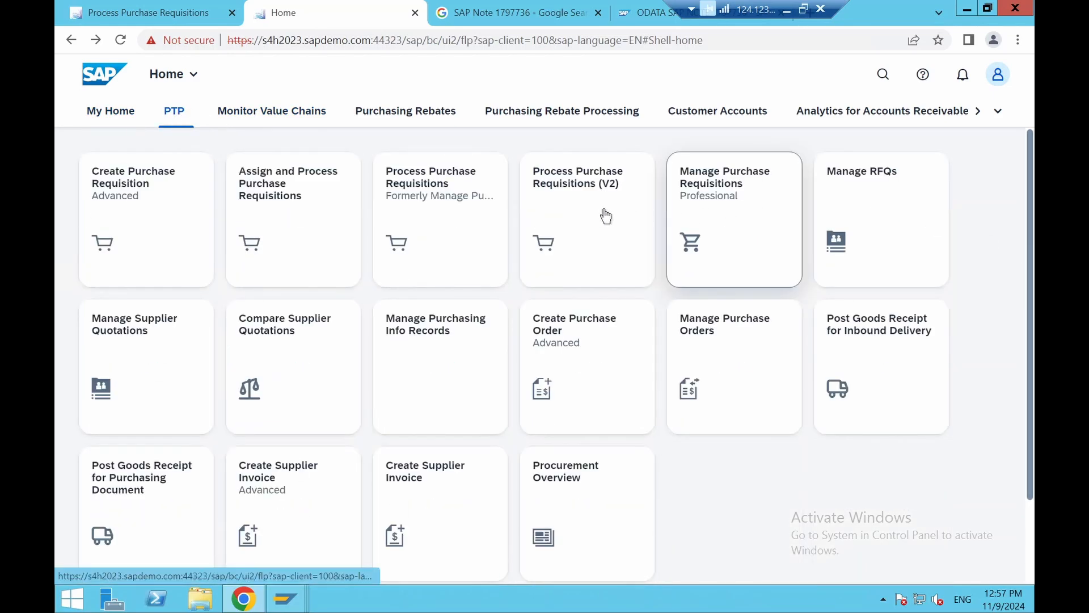
click(132, 350)
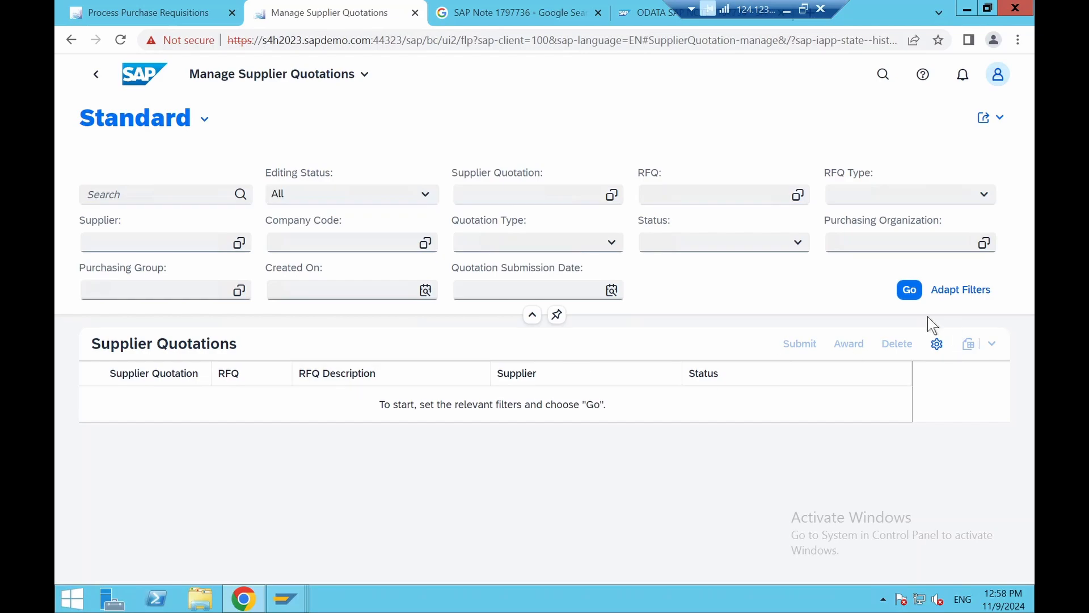
click(910, 291)
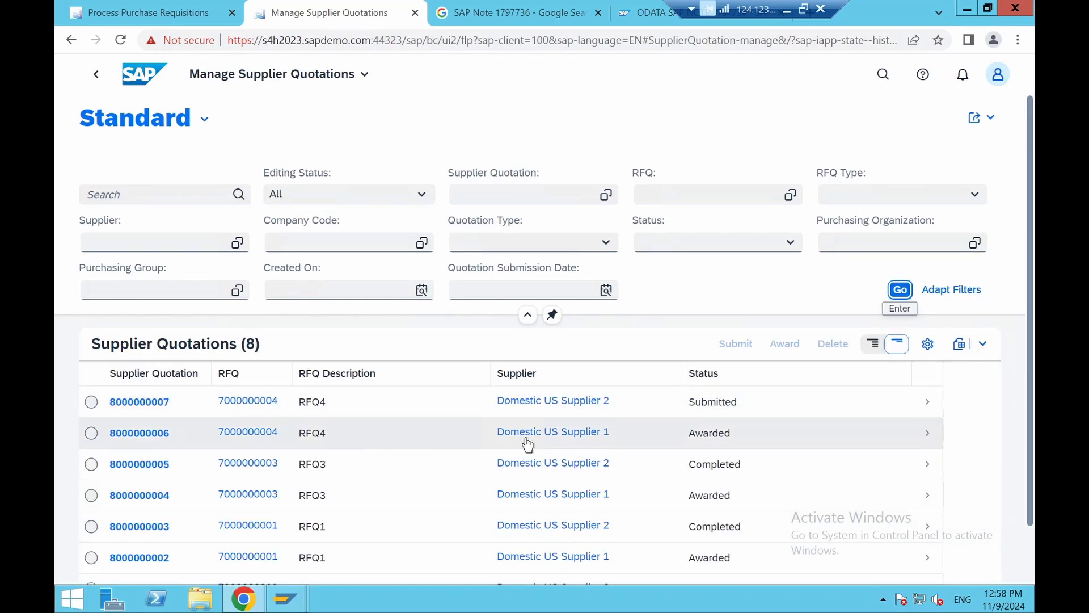
click(91, 403)
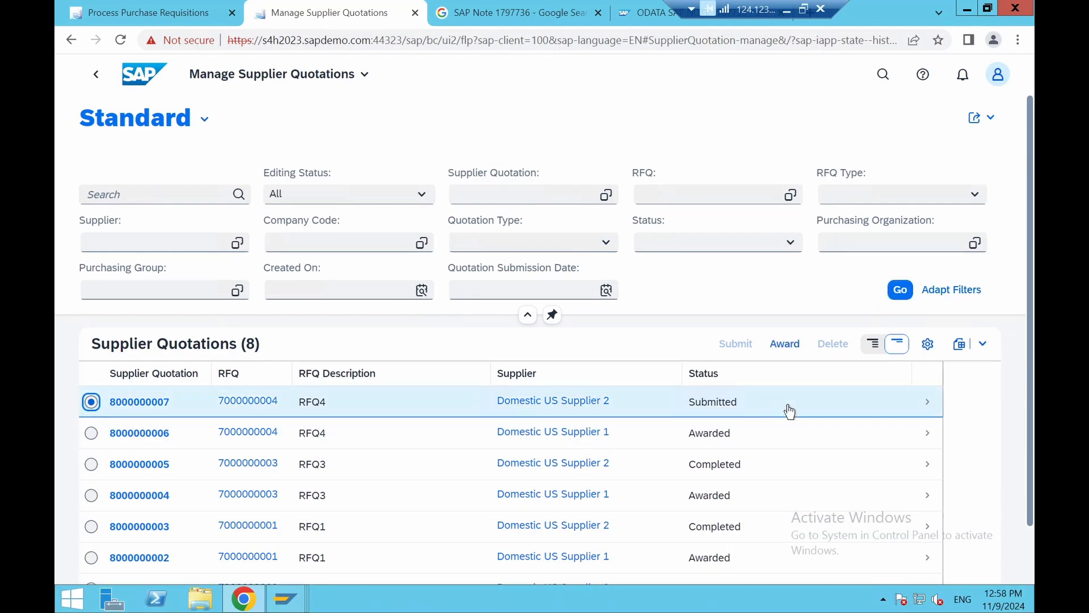
click(922, 414)
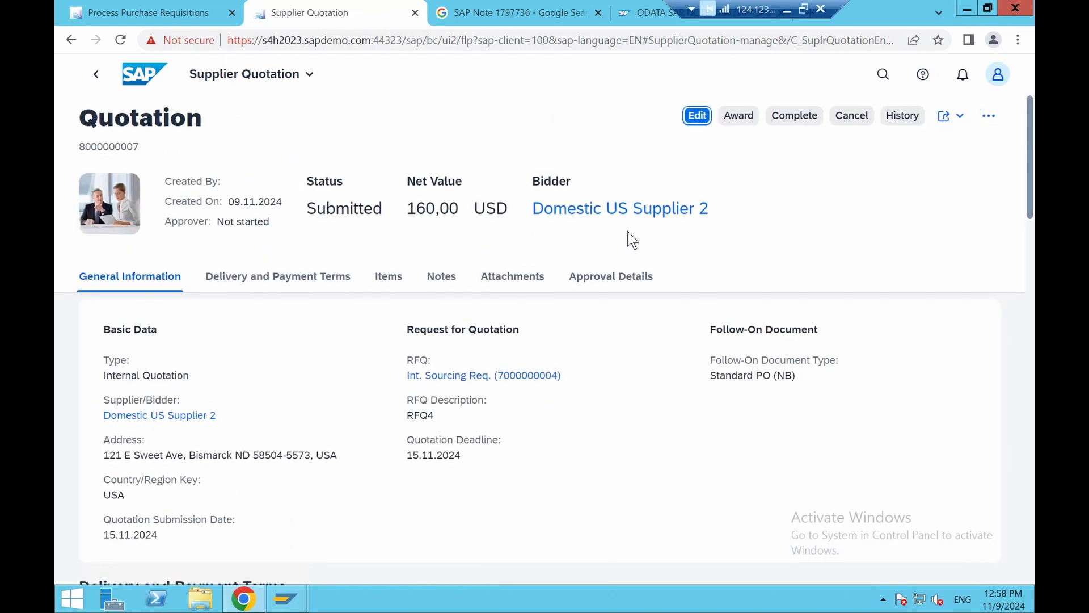
click(803, 121)
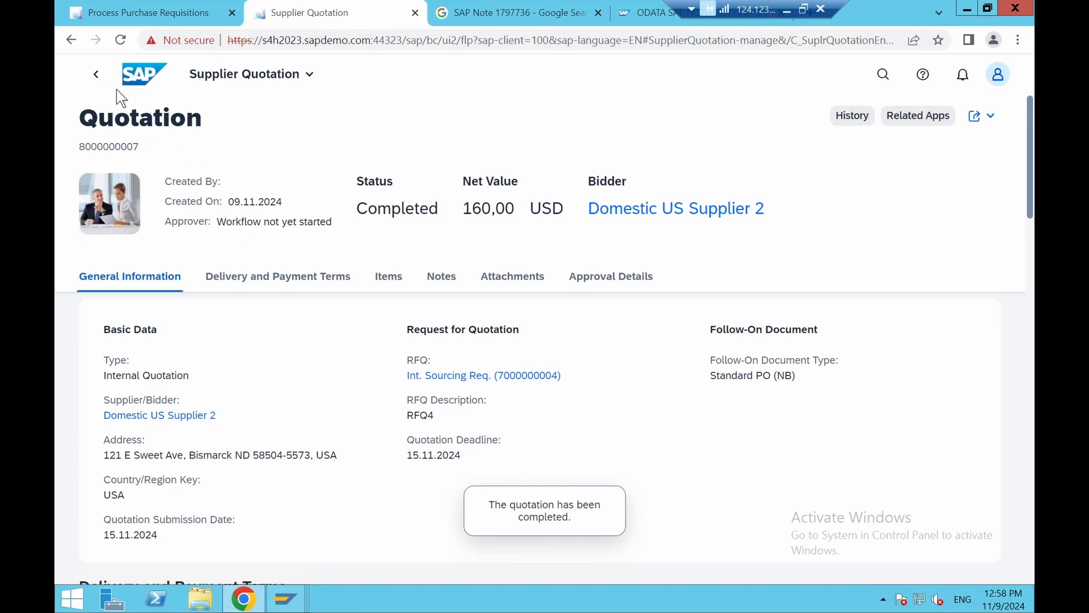
Step: Open Domestic US Supplier 1's awarded RFQ4 quotation and create a purchase order as its follow-on document
click(97, 78)
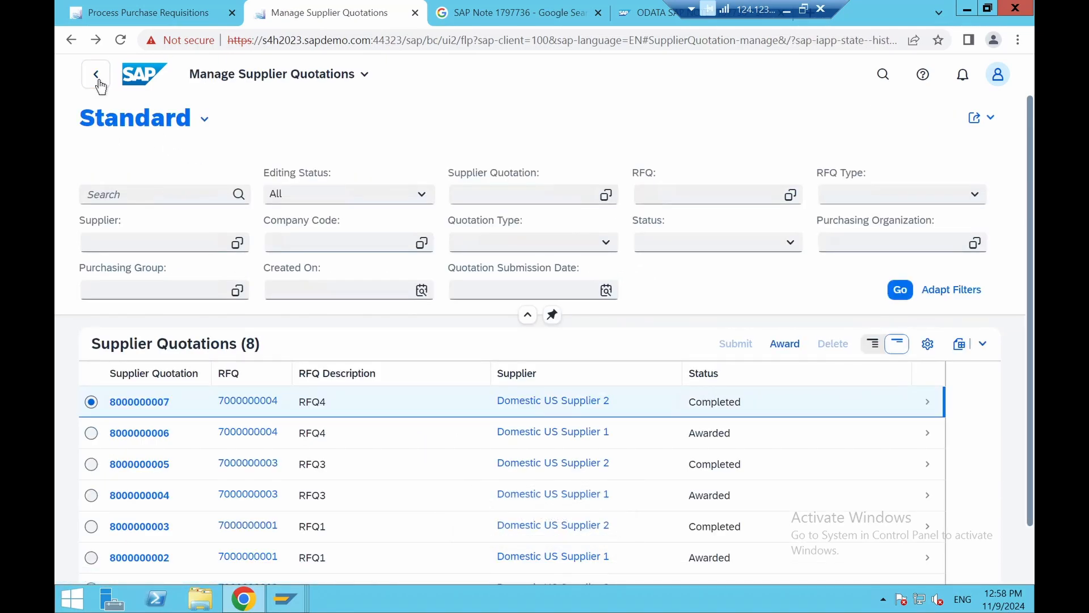
click(99, 83)
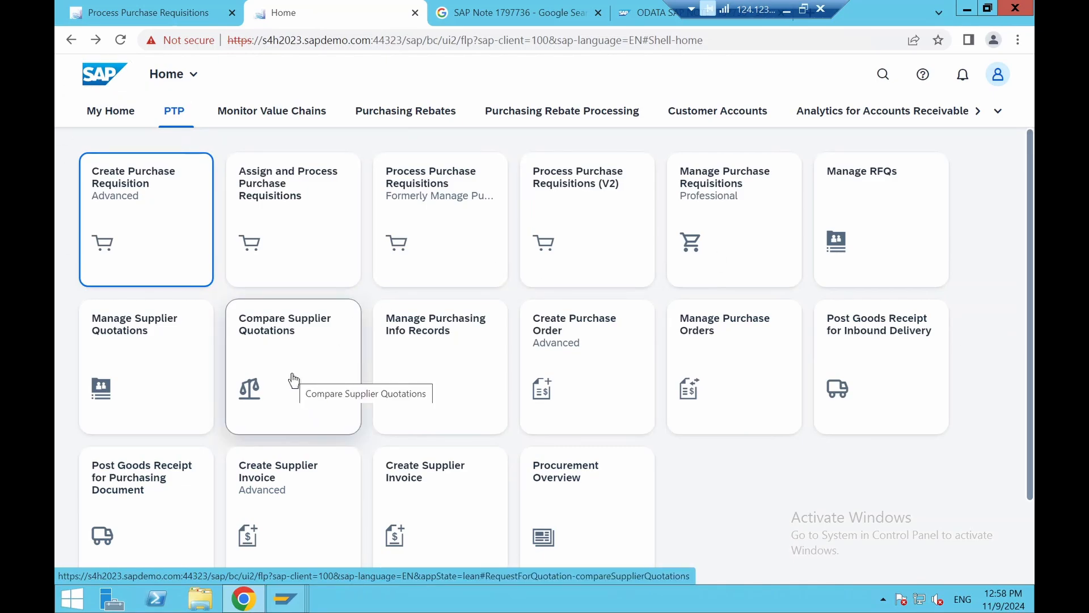
click(169, 362)
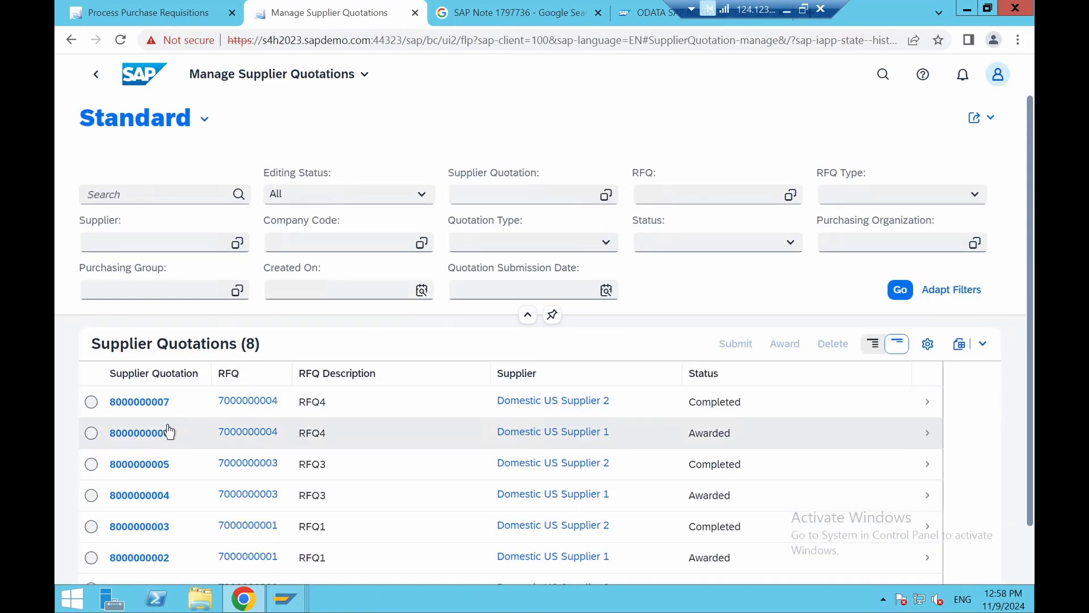
click(163, 436)
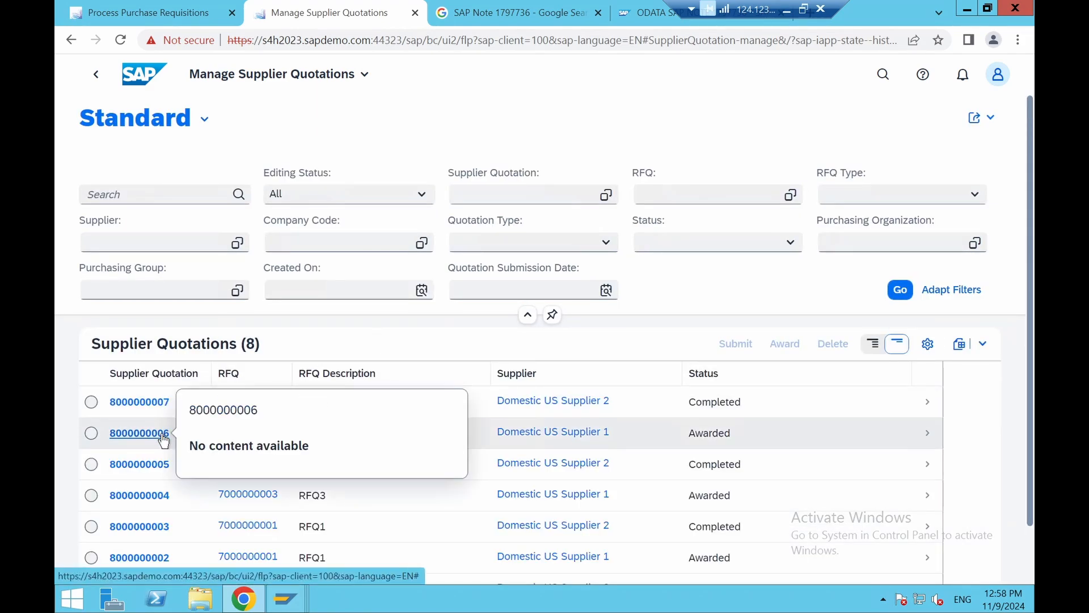
click(927, 440)
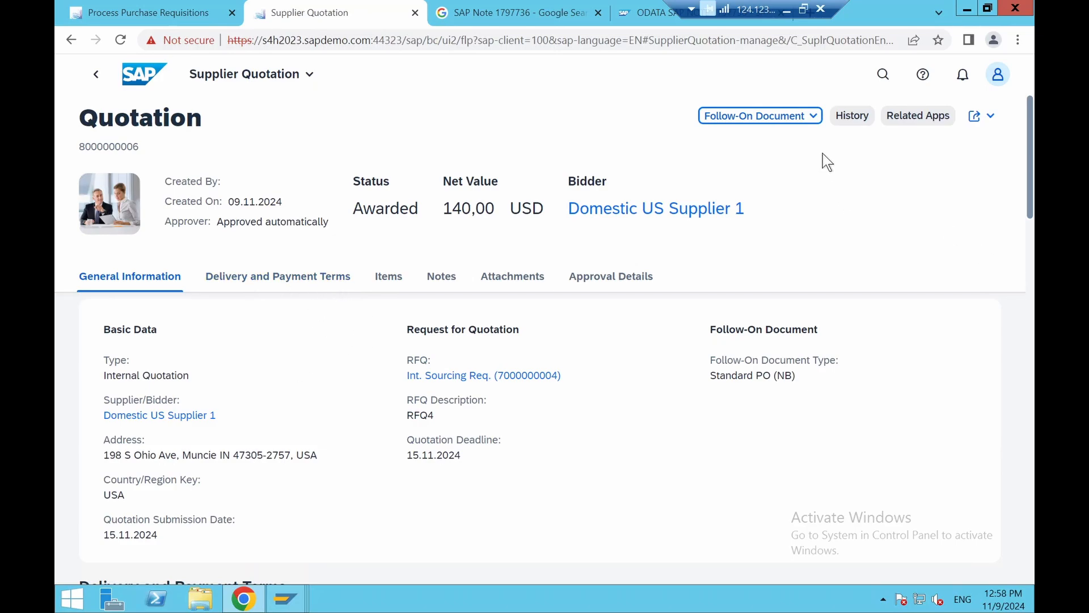
click(812, 116)
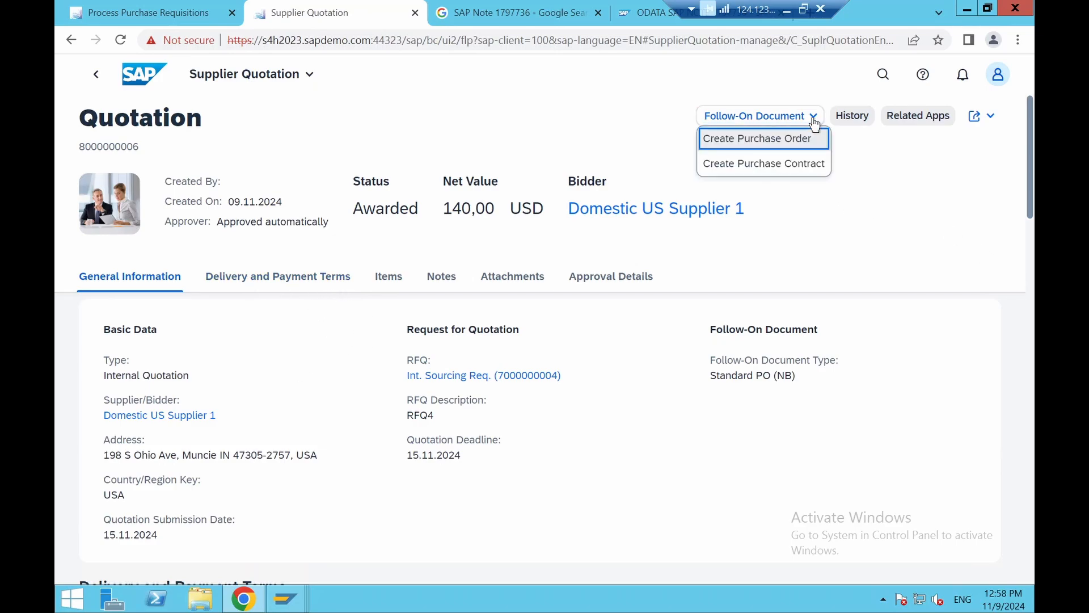
click(782, 140)
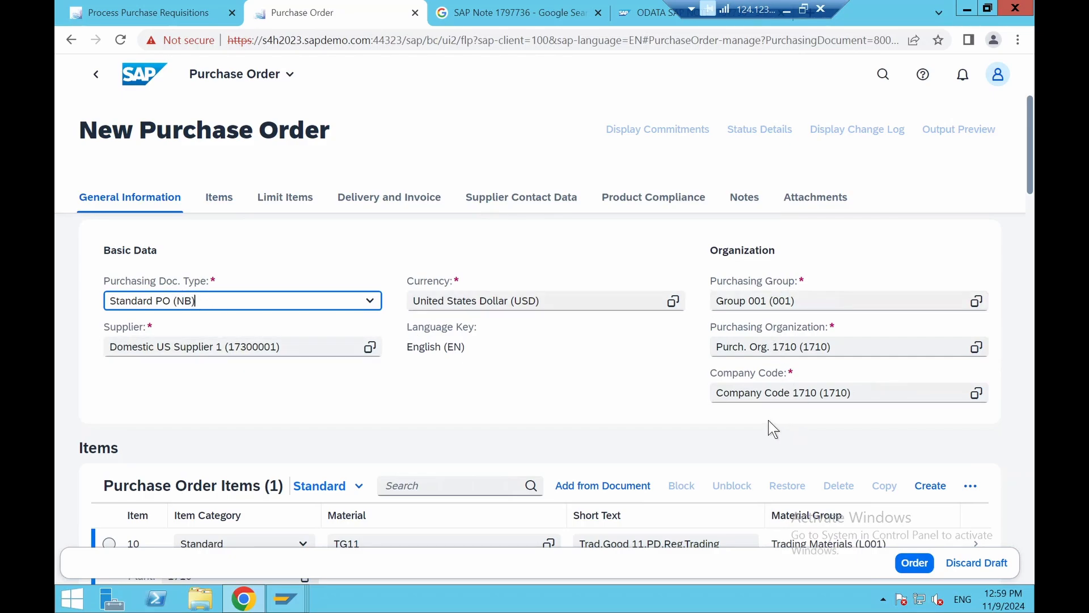
Step: Examine purchase order item 10, including its delivery address and details, Incoterms, pricing, product compliance, supplier confirmations and process flow
scroll(436, 389, down, 5)
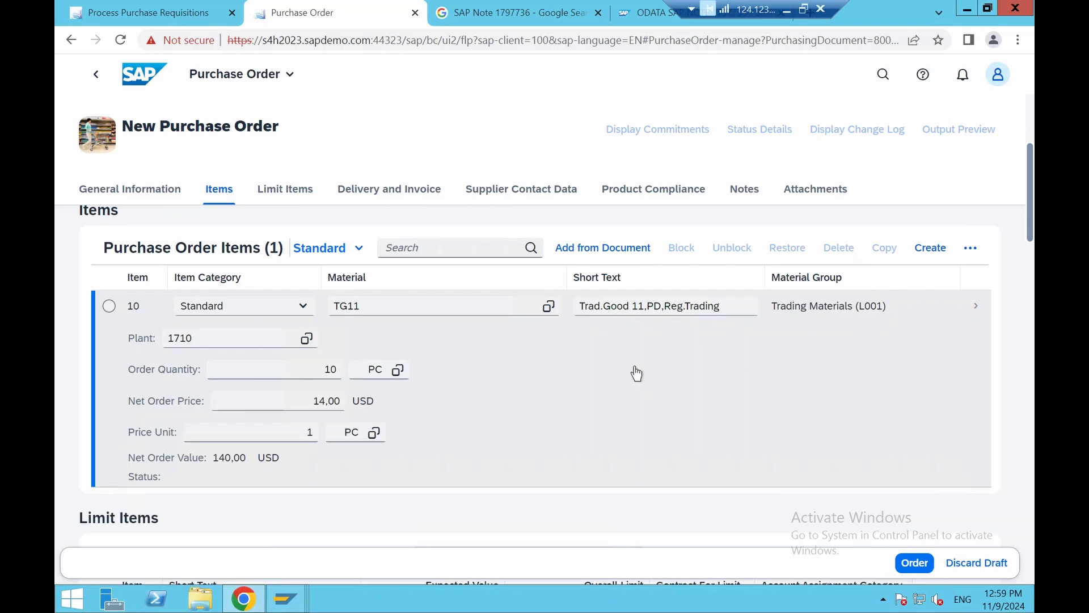
click(976, 306)
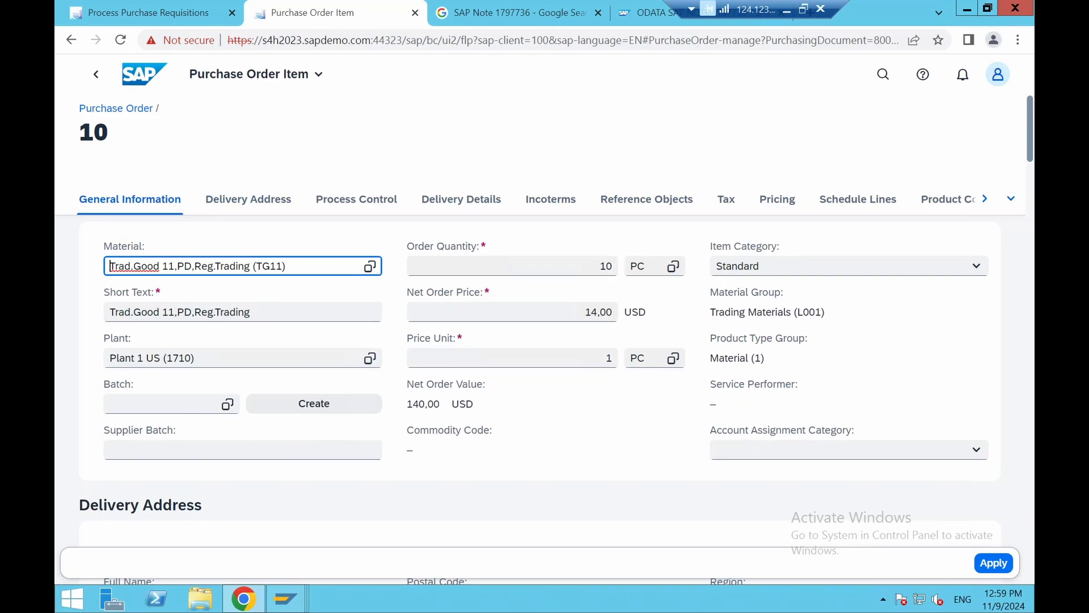
click(247, 201)
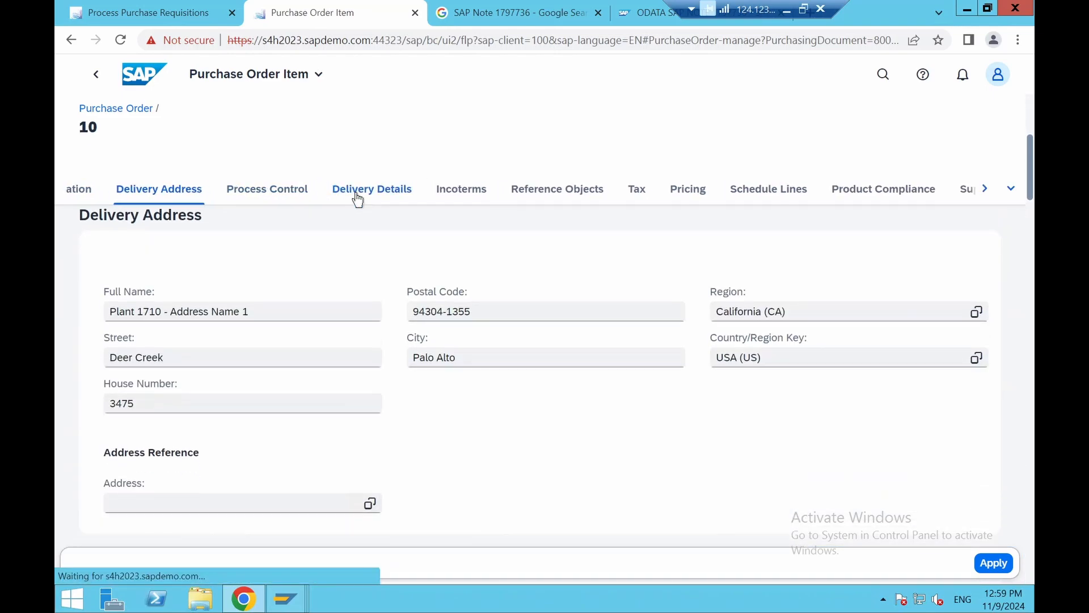
click(358, 194)
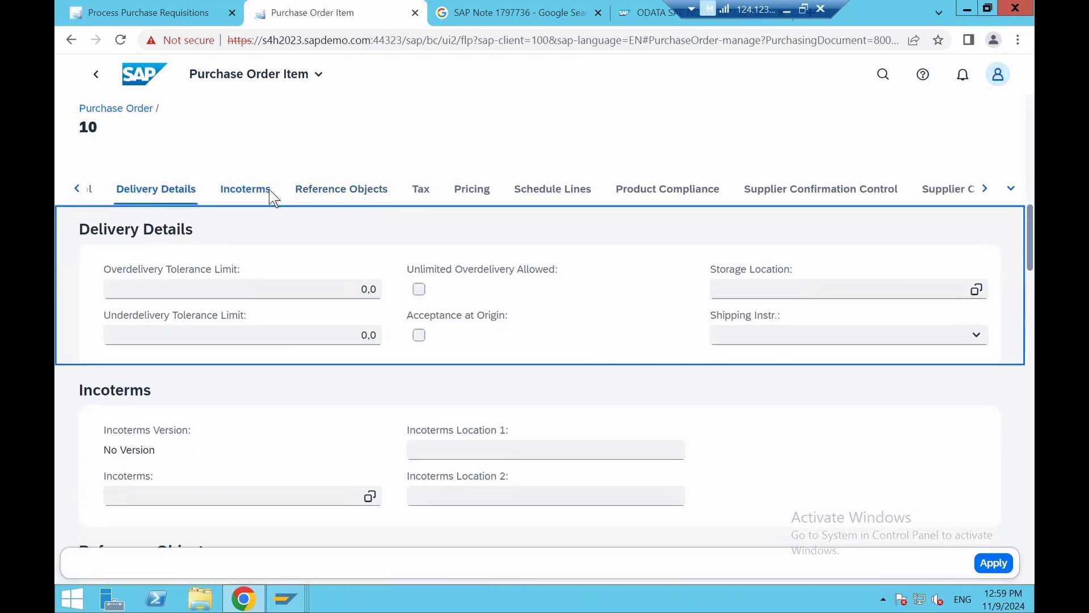
click(269, 192)
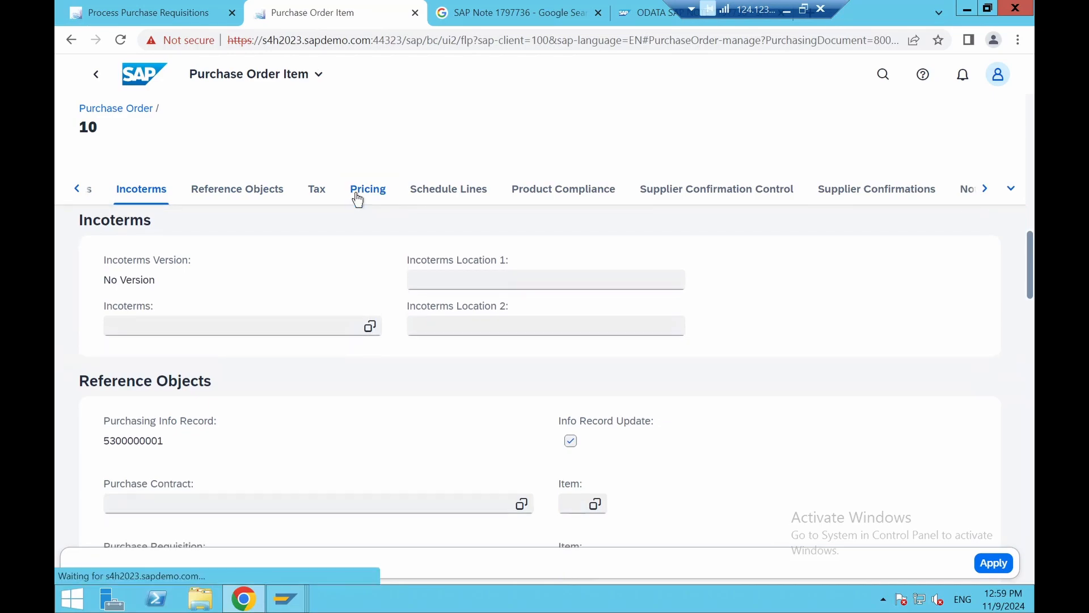
click(358, 195)
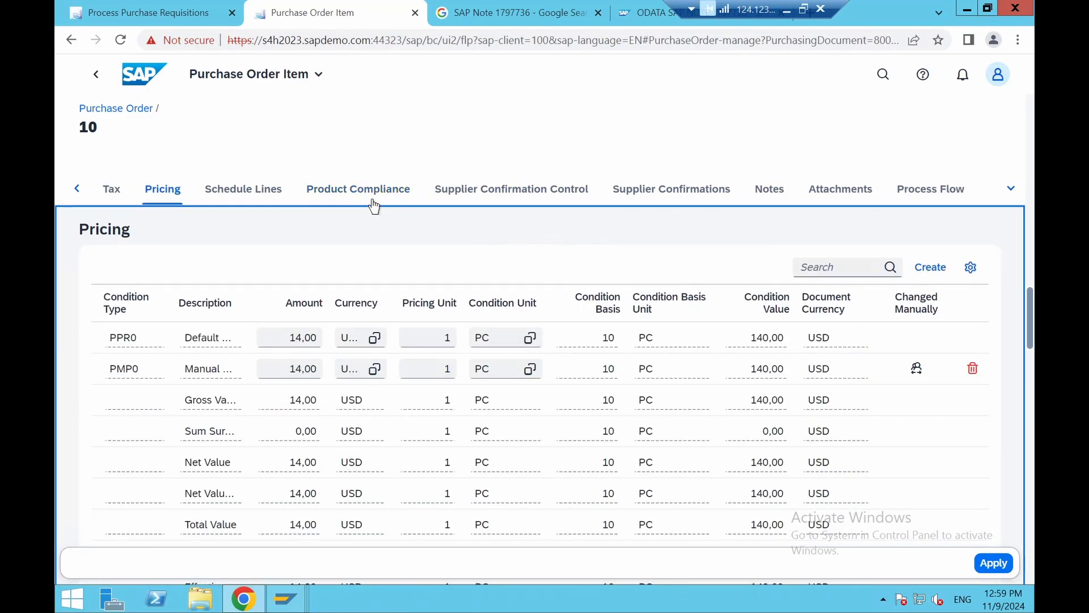
click(327, 193)
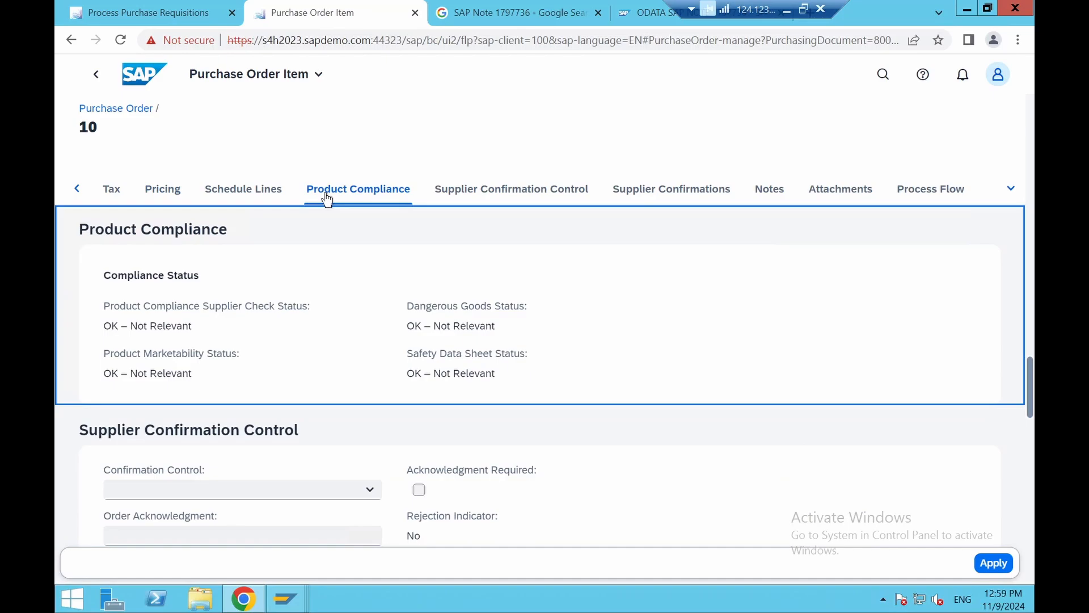
click(509, 199)
click(646, 196)
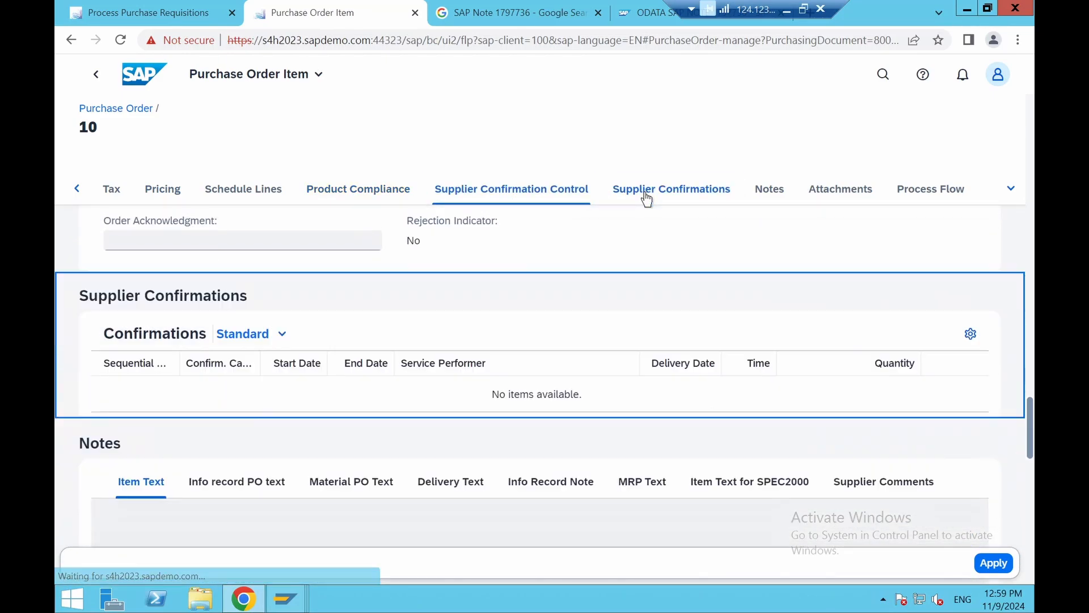
click(923, 193)
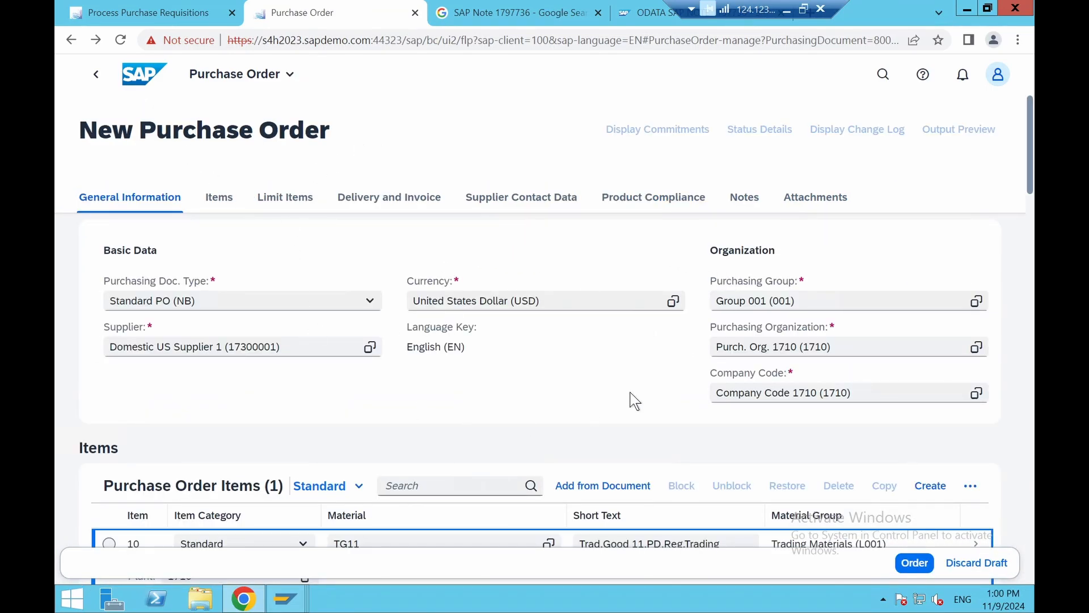
Step: Submit the new standard purchase order for Domestic US Supplier 1 and highlight its generated document number
click(913, 564)
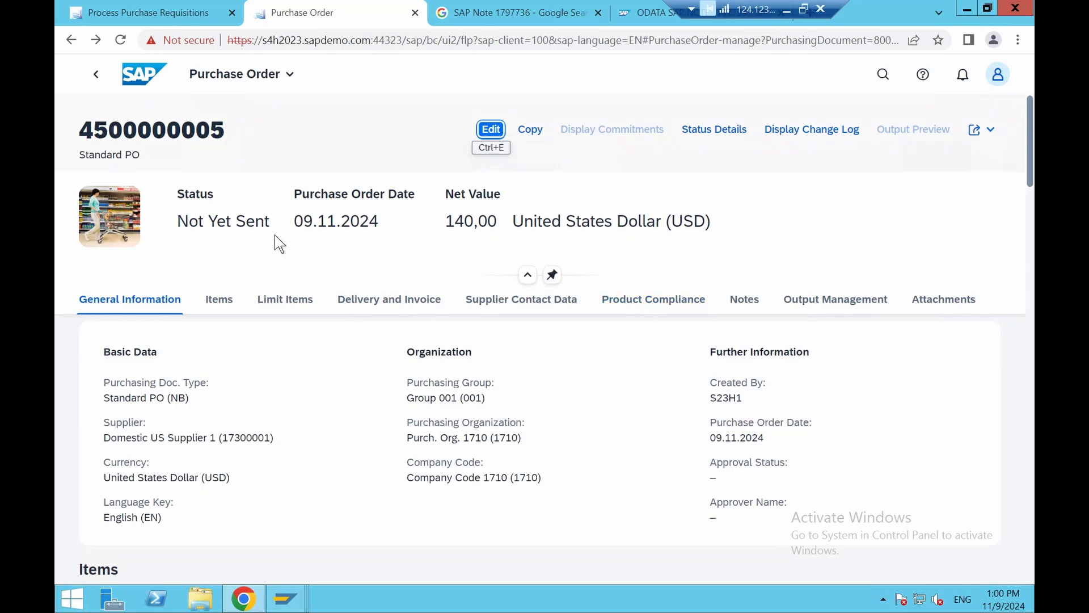
drag(77, 130, 230, 133)
click(244, 135)
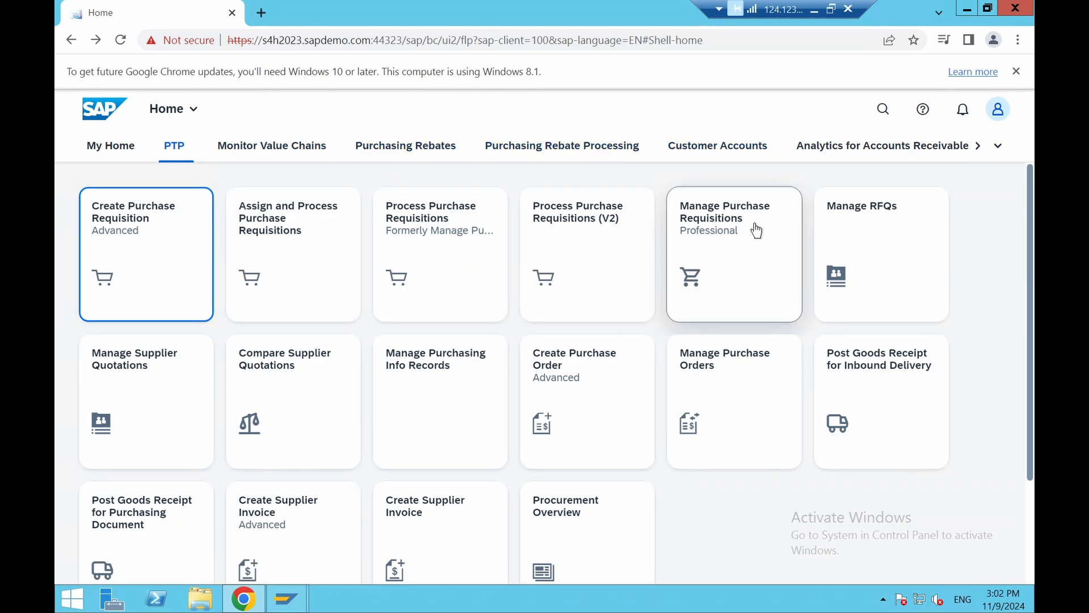
Step: List all purchase orders in the Manage Purchase Orders app and open the newest one for Domestic US Supplier 1
click(723, 387)
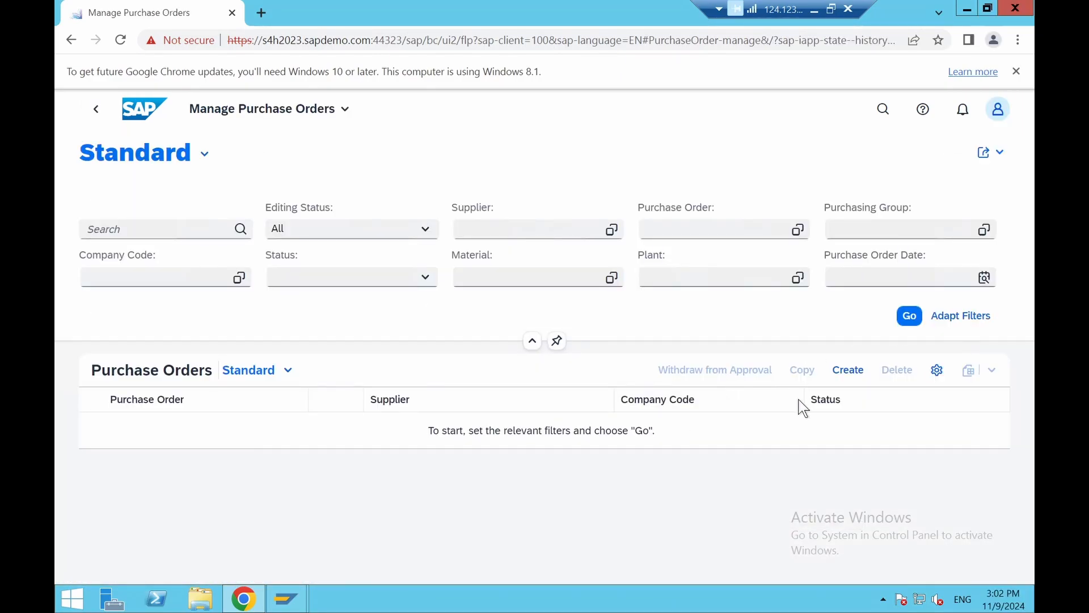
click(910, 316)
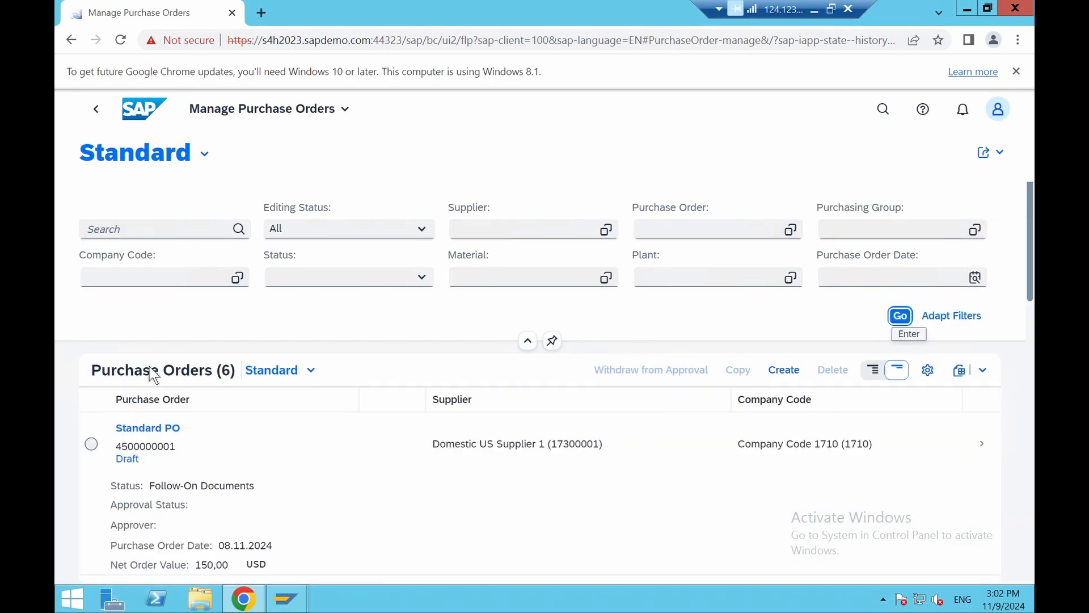
scroll(205, 523, down, 5)
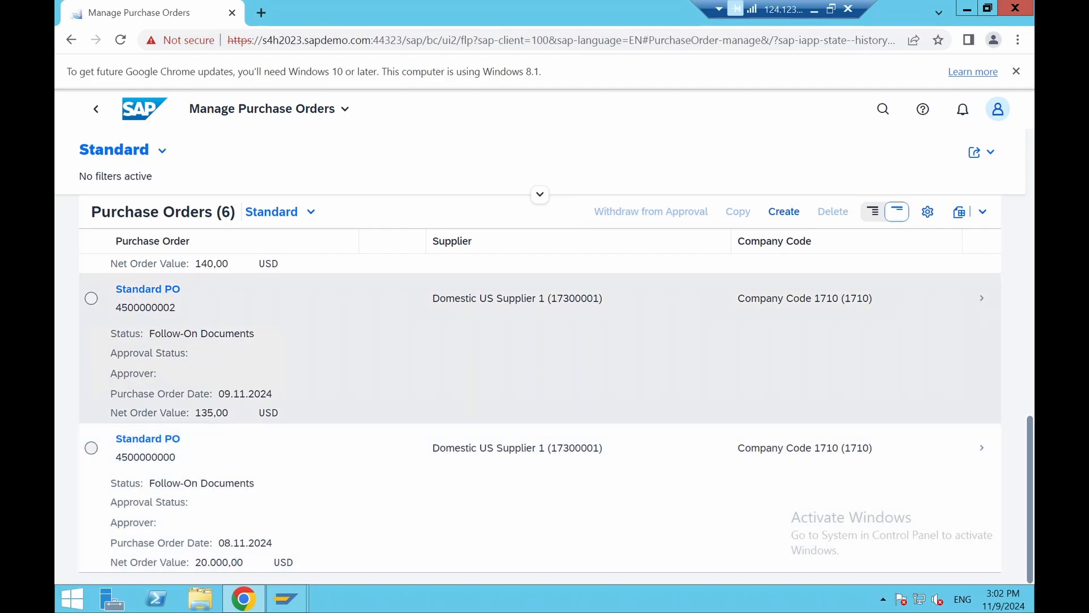
scroll(198, 414, up, 6)
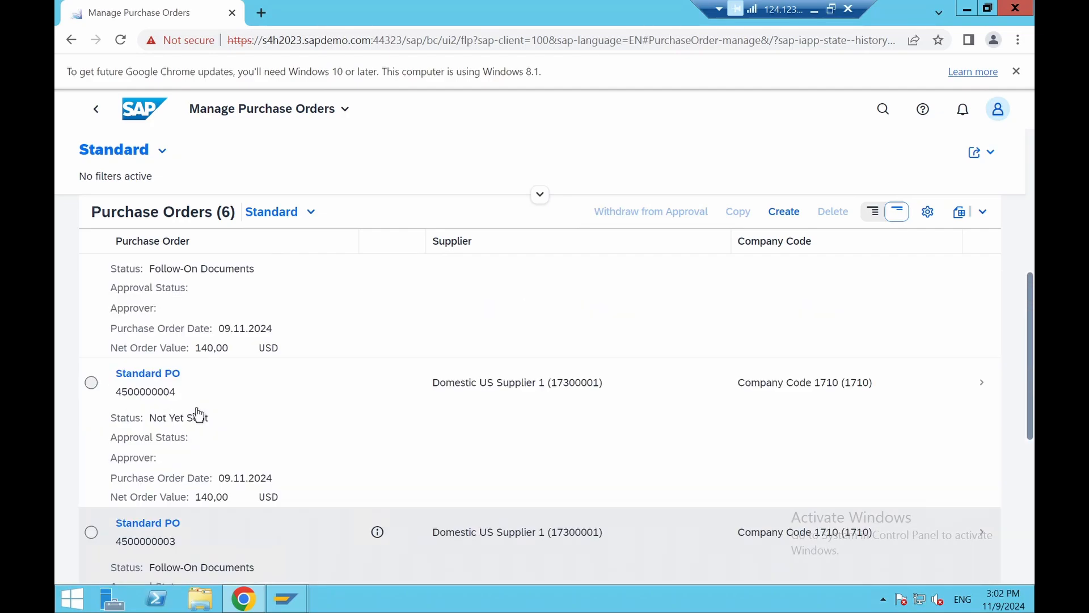
scroll(197, 415, up, 3)
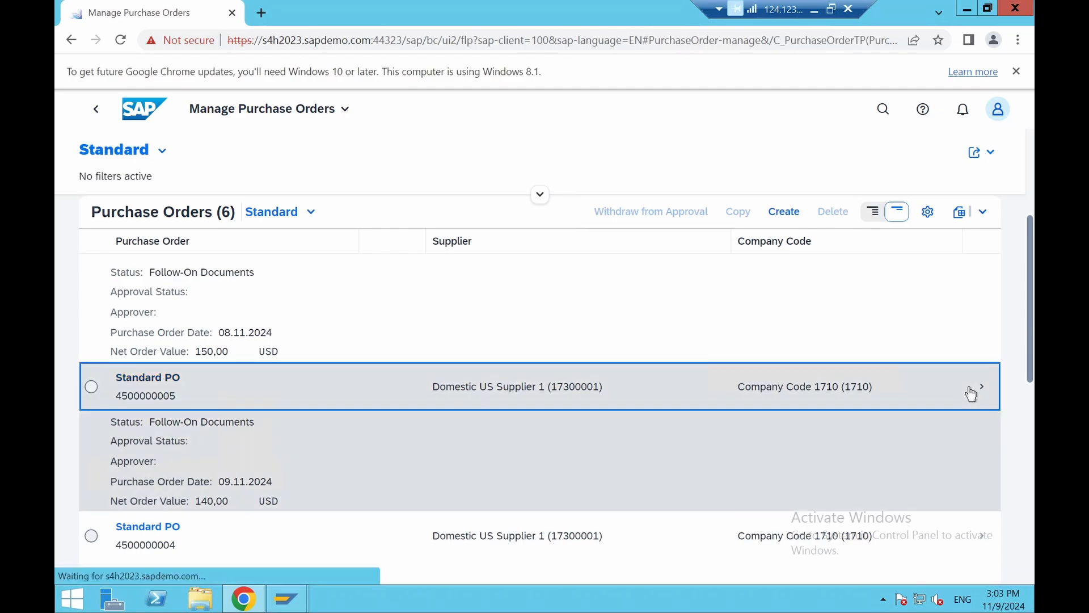
click(972, 392)
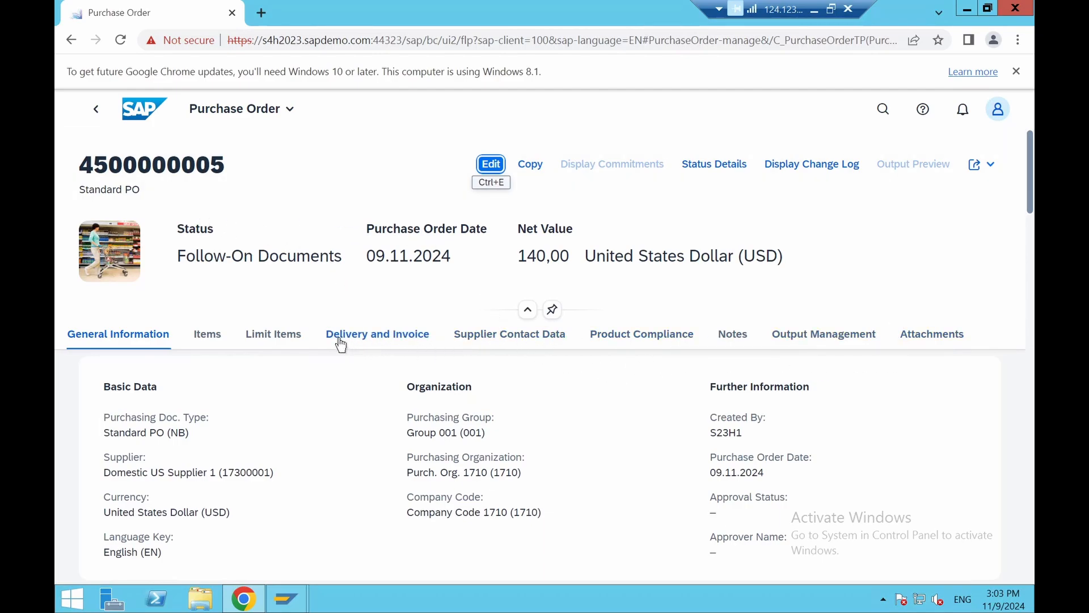
Step: Open purchase order item 10 and examine its process flow from requisition through goods receipt to supplier invoice
scroll(510, 441, down, 5)
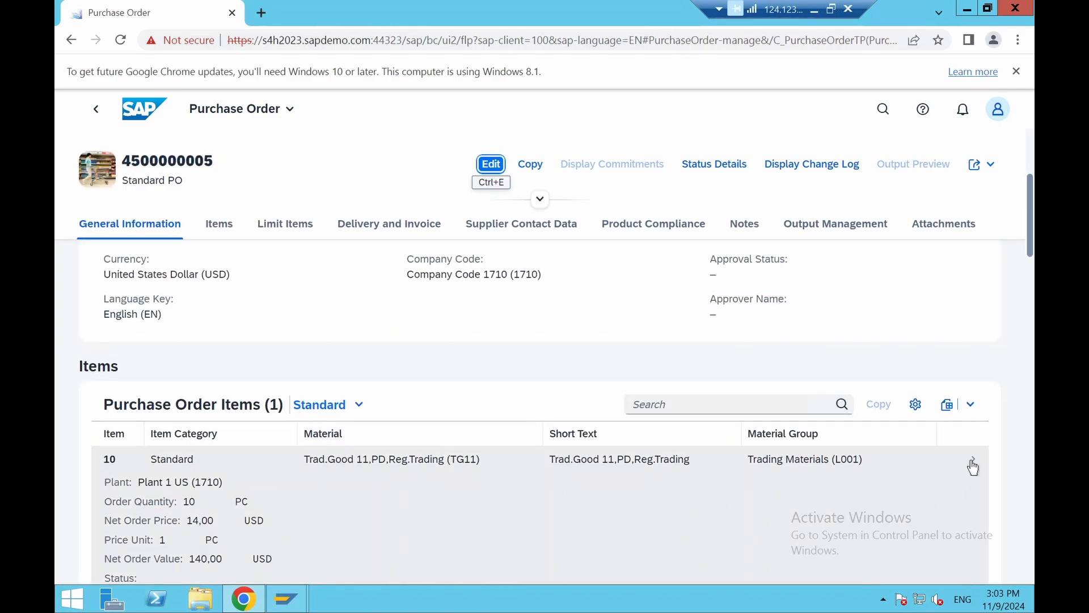
click(971, 461)
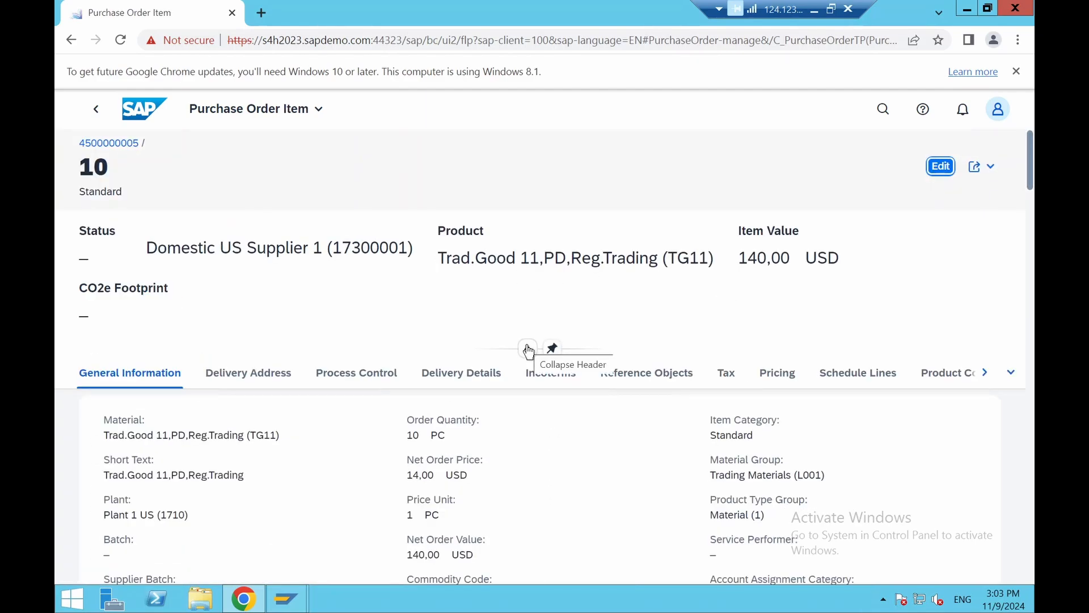
click(1014, 376)
click(1013, 377)
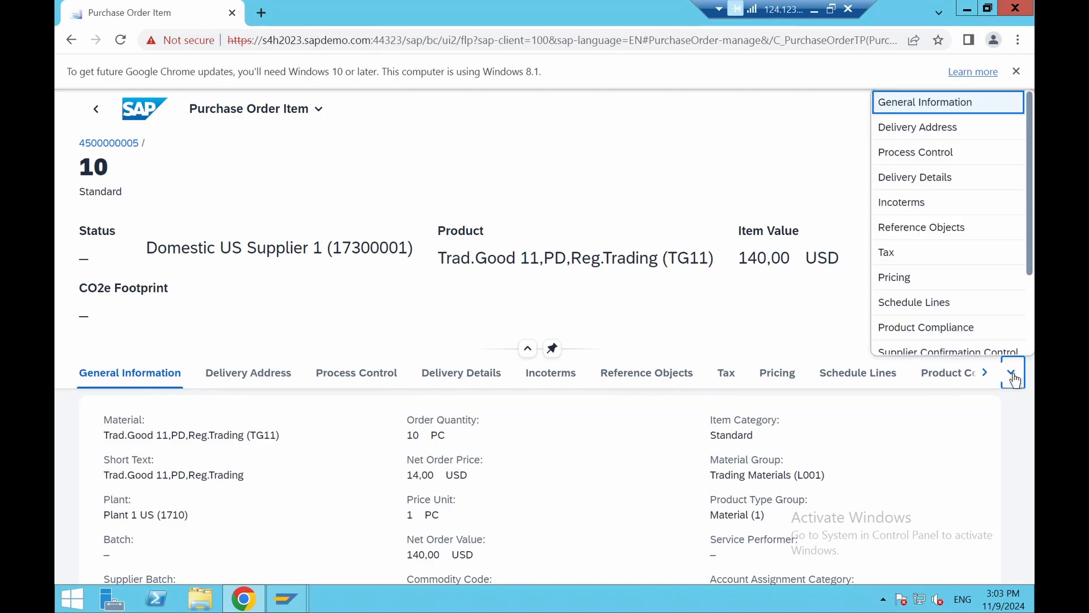
scroll(908, 318, down, 2)
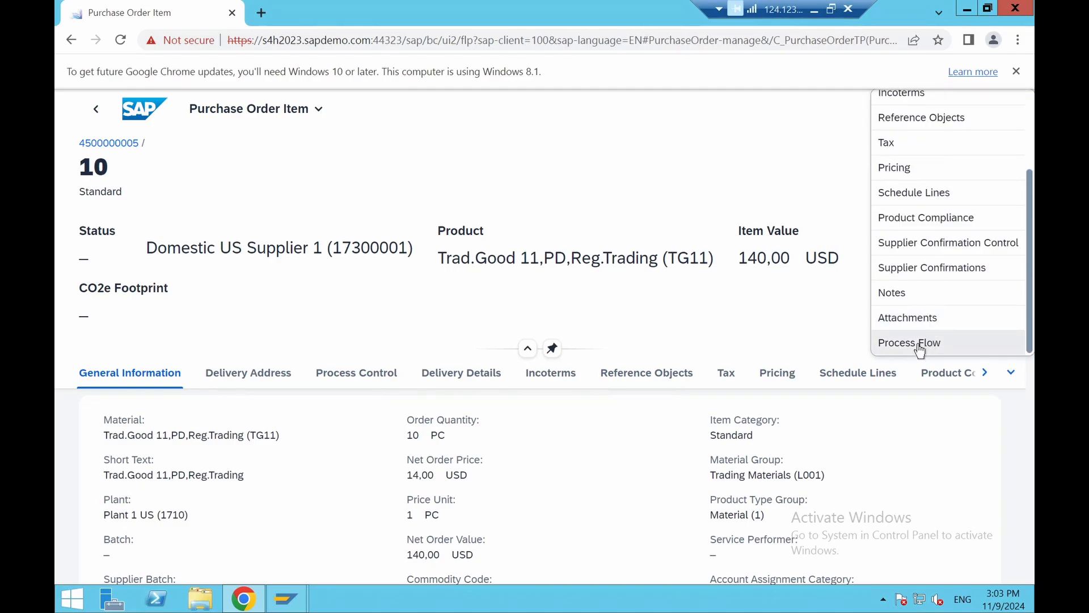
click(919, 346)
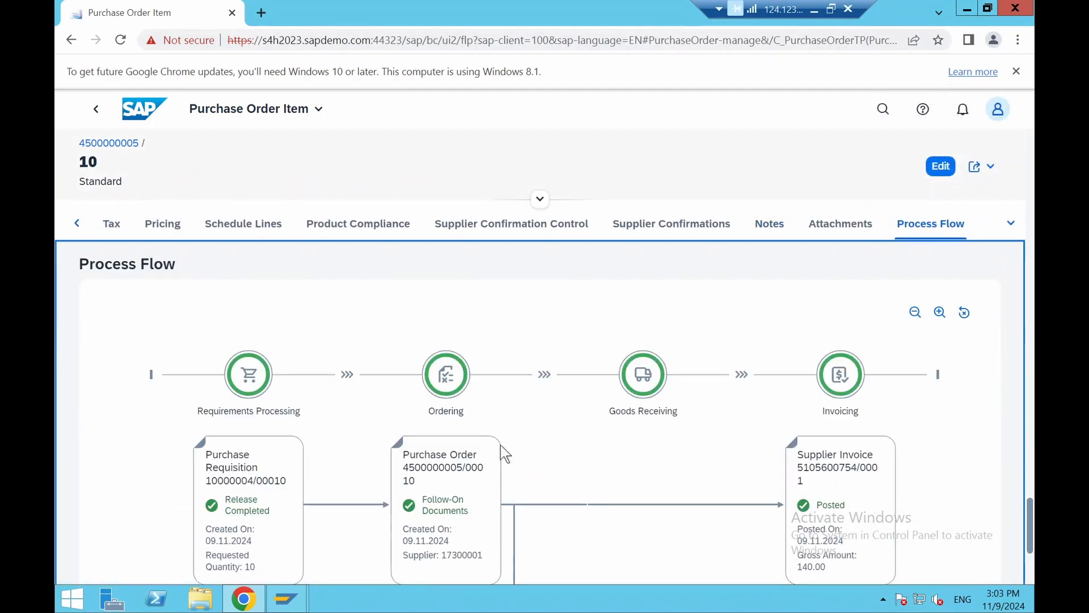
scroll(488, 312, down, 3)
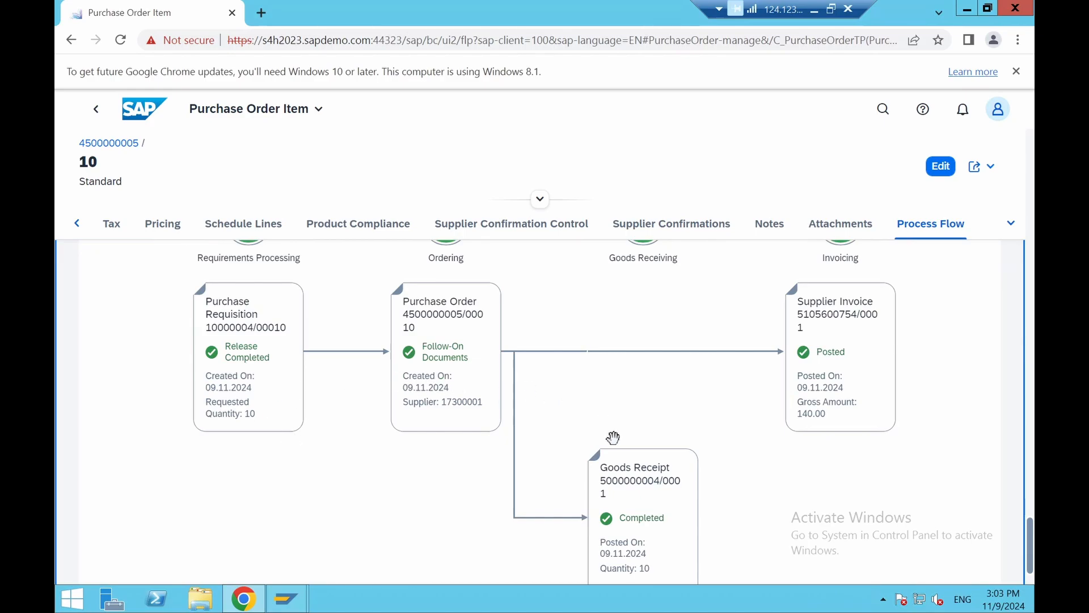
scroll(939, 403, down, 1)
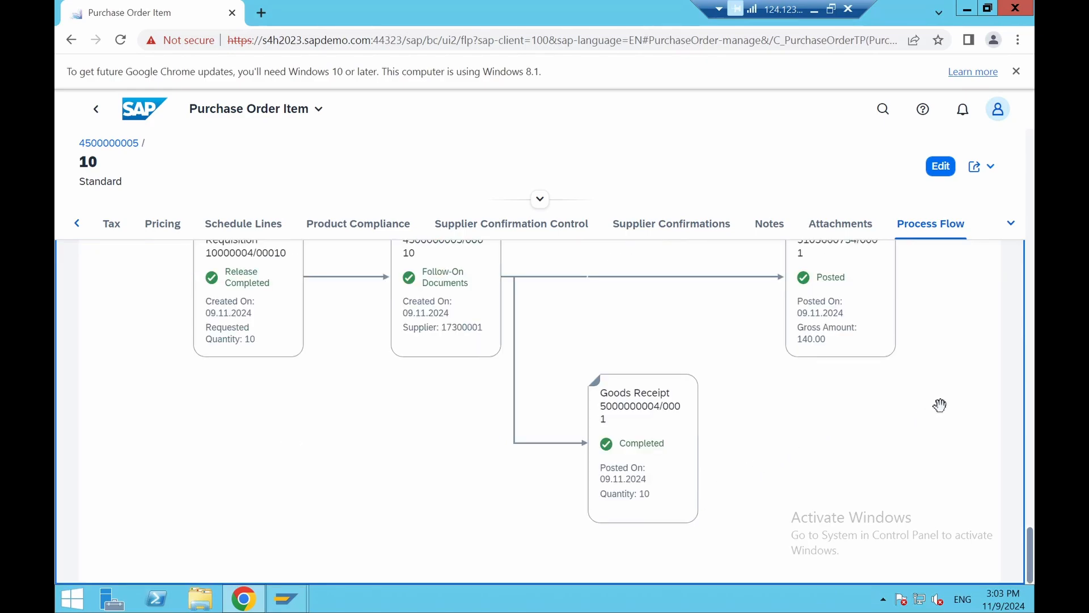
scroll(711, 409, up, 3)
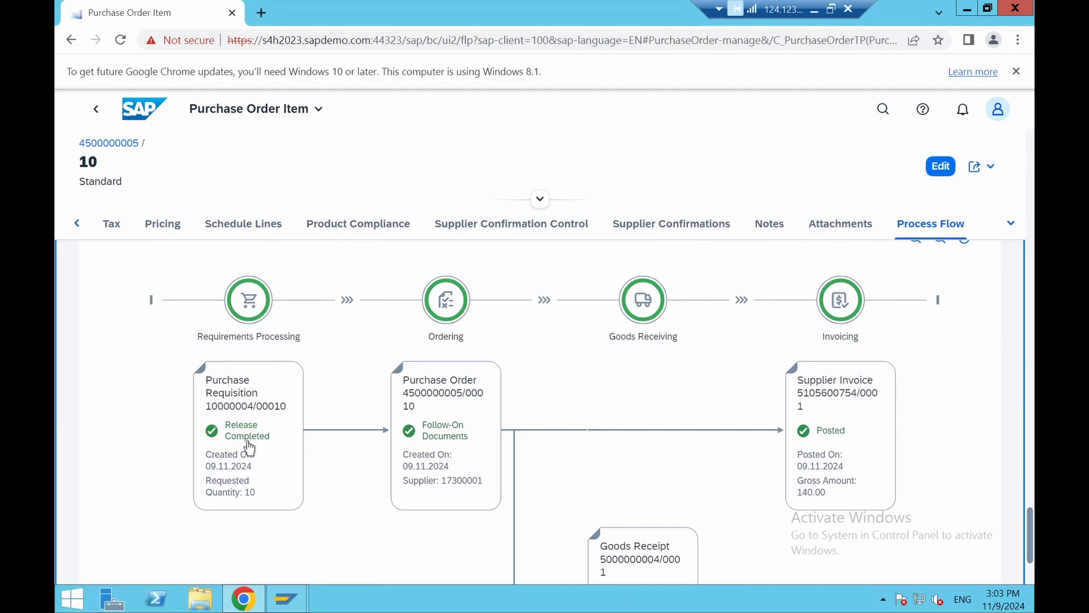
Step: Follow the process flow's purchase requisition to Process Purchase Requisitions, list the matching item and open requisition PR4
click(248, 420)
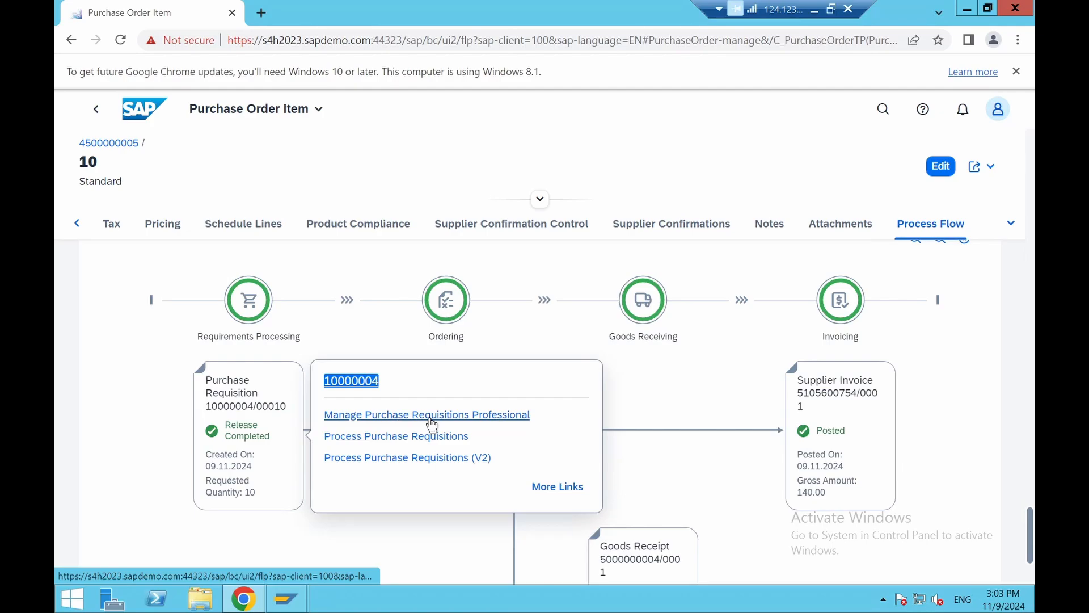
click(397, 437)
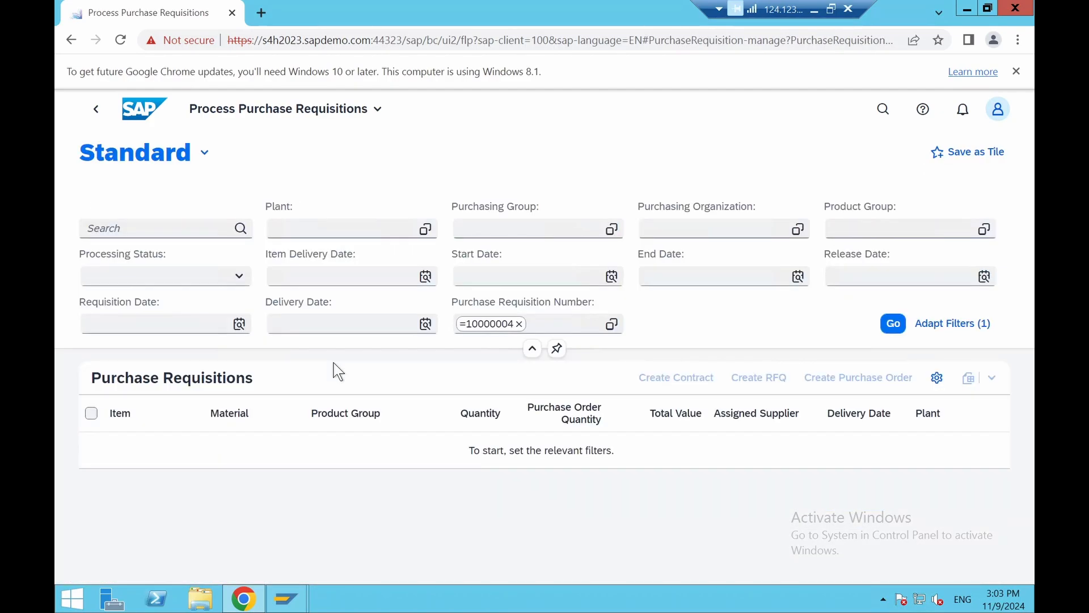
click(891, 325)
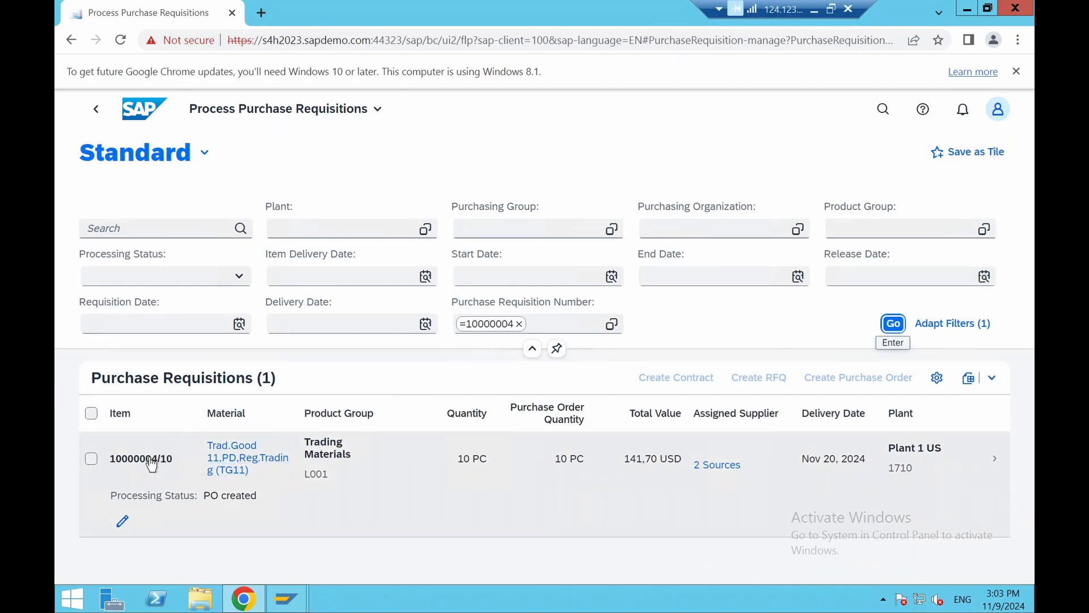
click(151, 464)
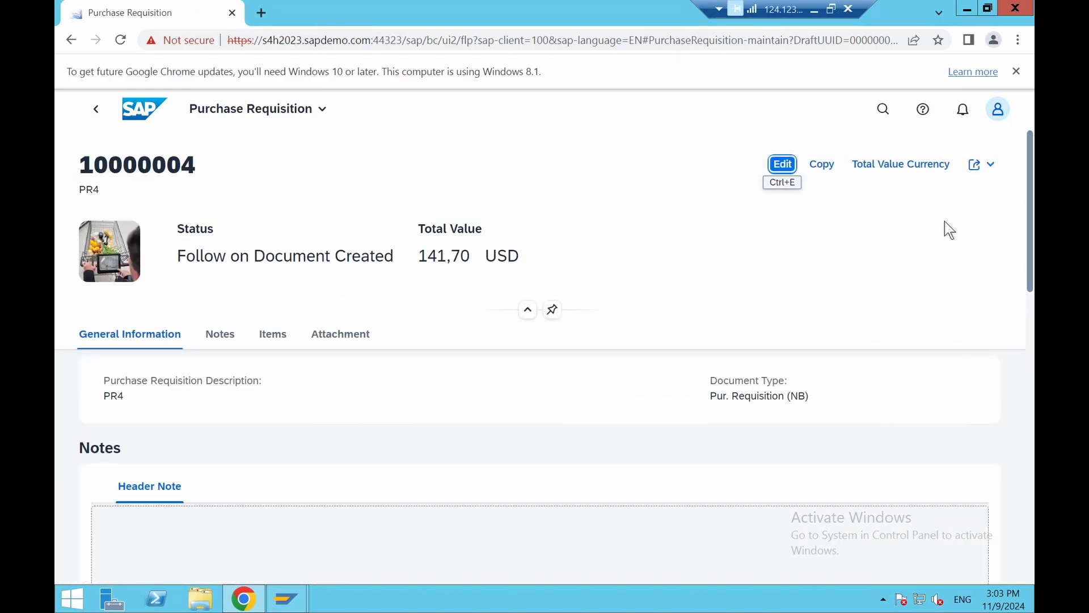
Step: Open item 10 of requisition PR4 and go to its process flow
scroll(261, 373, down, 6)
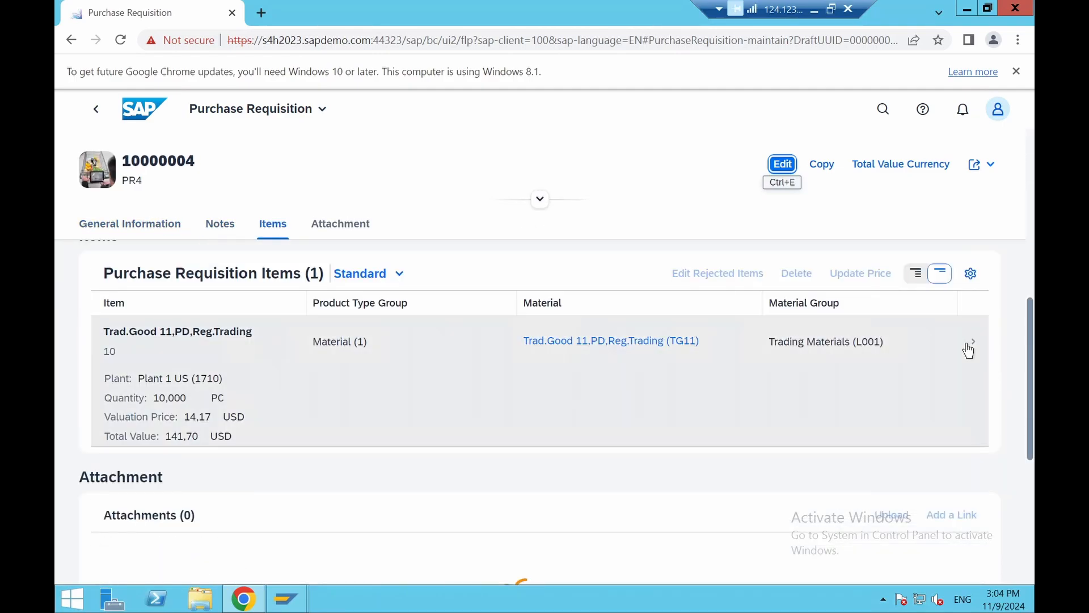
click(966, 347)
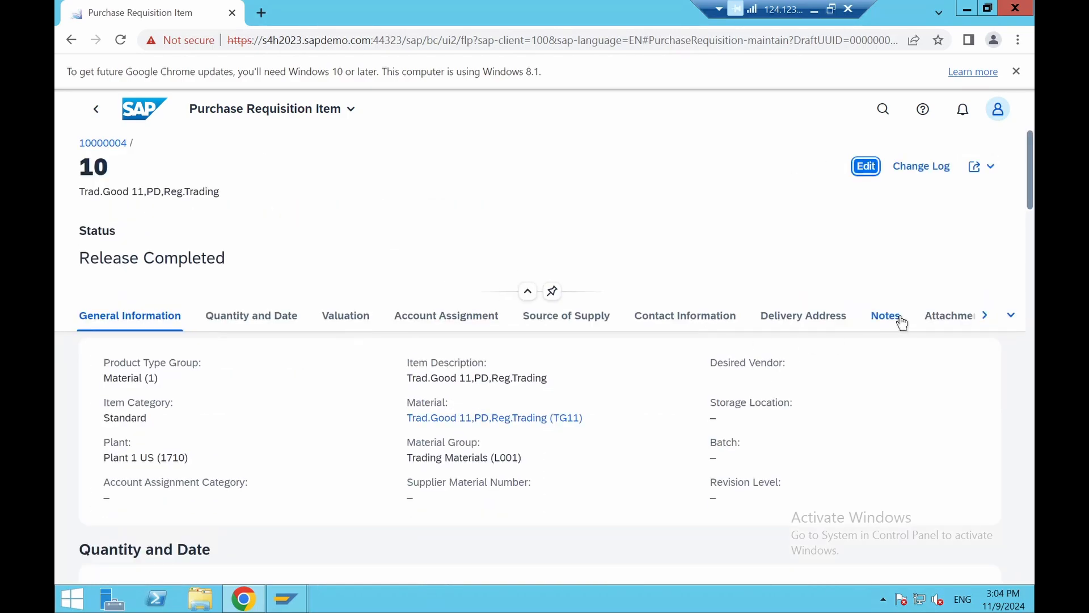
click(1017, 325)
scroll(985, 445, down, 1)
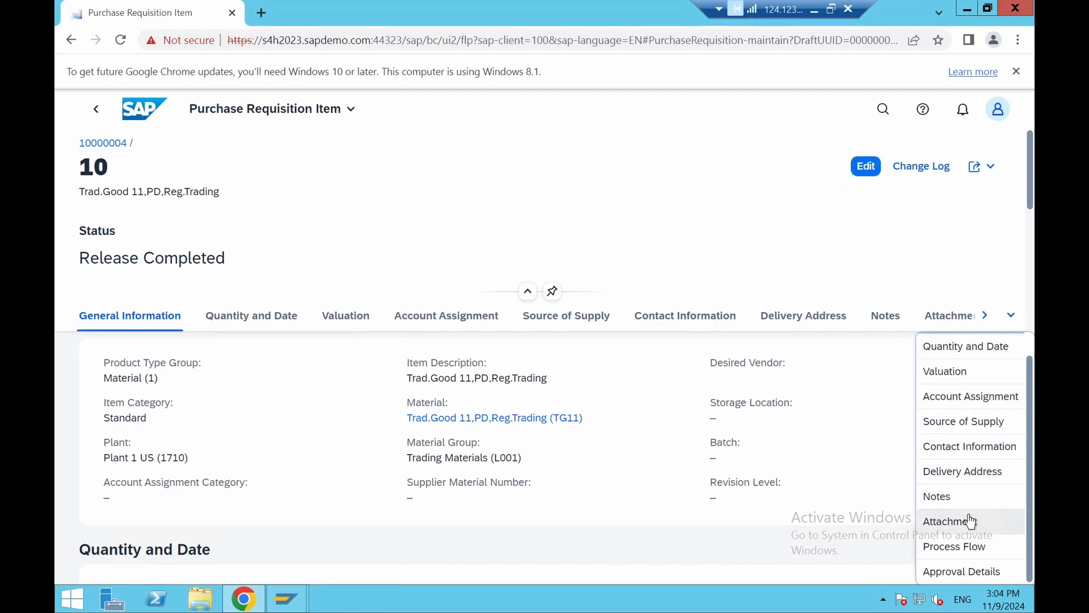
click(959, 546)
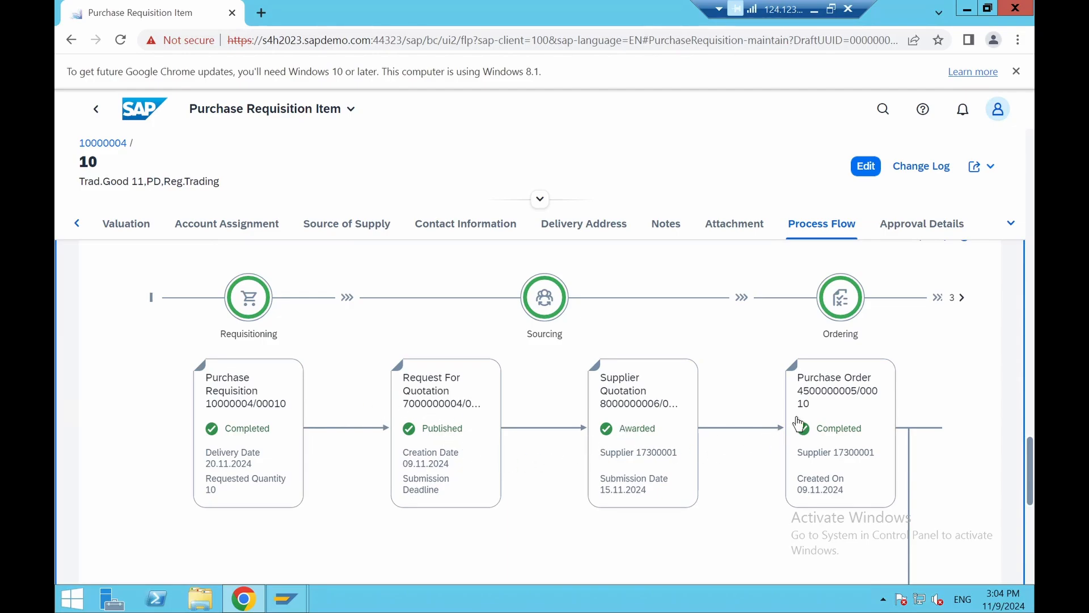
Step: Examine the requisition item's process flow across sourcing, ordering, confirmation and invoicing, and shrink the diagram to show more stages
scroll(971, 378, down, 2)
scroll(971, 378, up, 2)
click(963, 299)
click(963, 299)
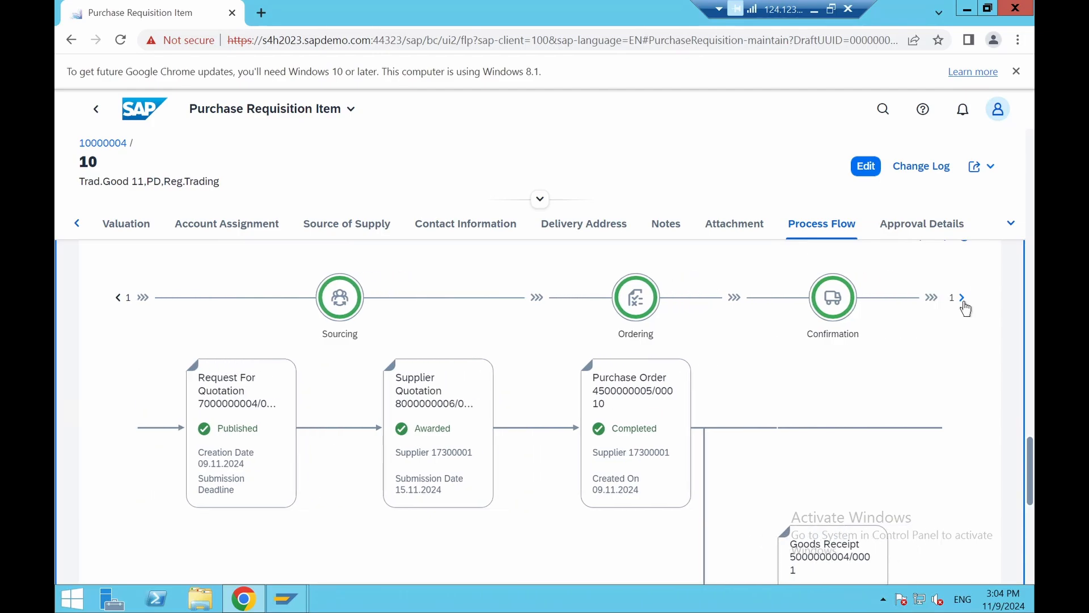
click(963, 299)
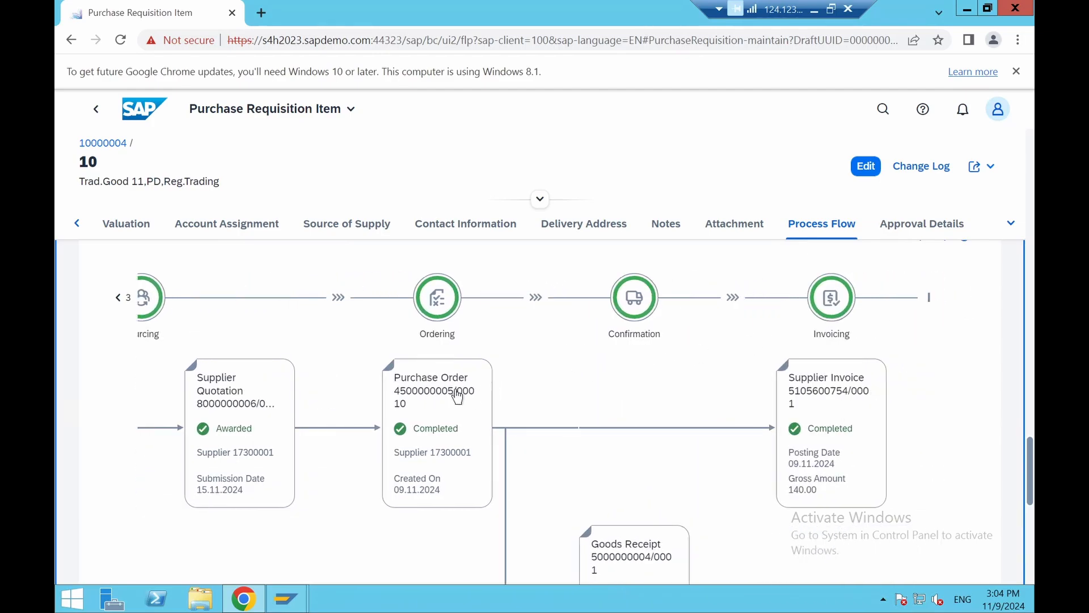
scroll(630, 395, down, 2)
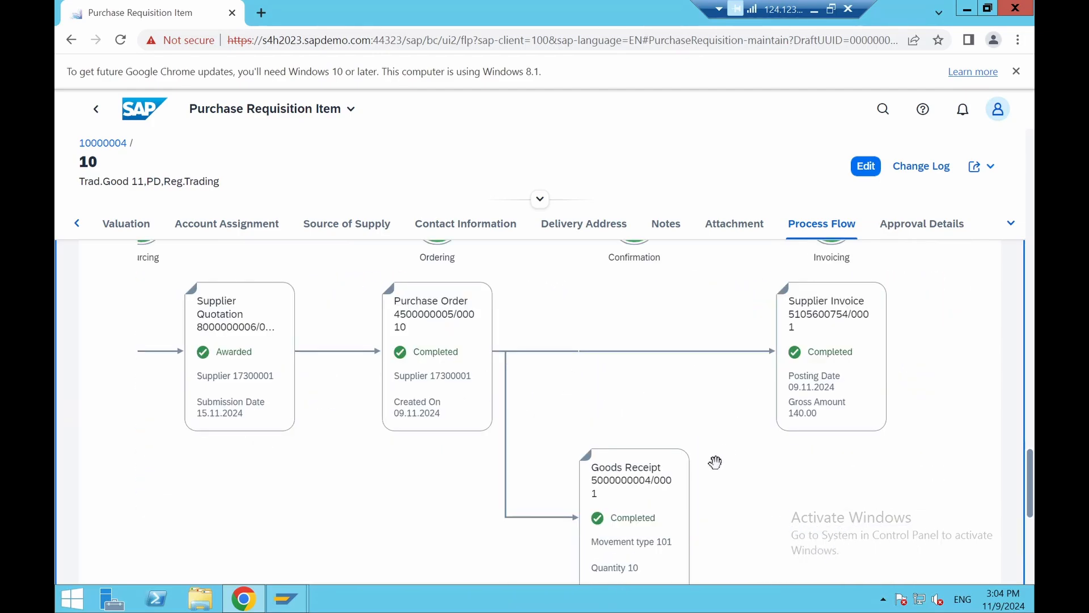
scroll(715, 463, down, 2)
scroll(822, 412, up, 4)
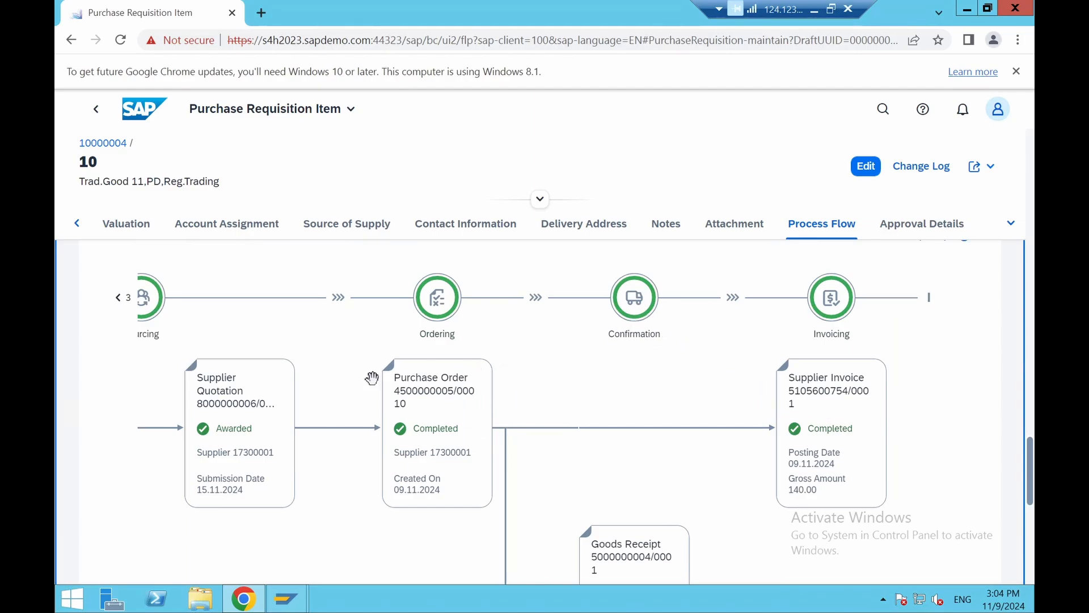
scroll(754, 417, up, 2)
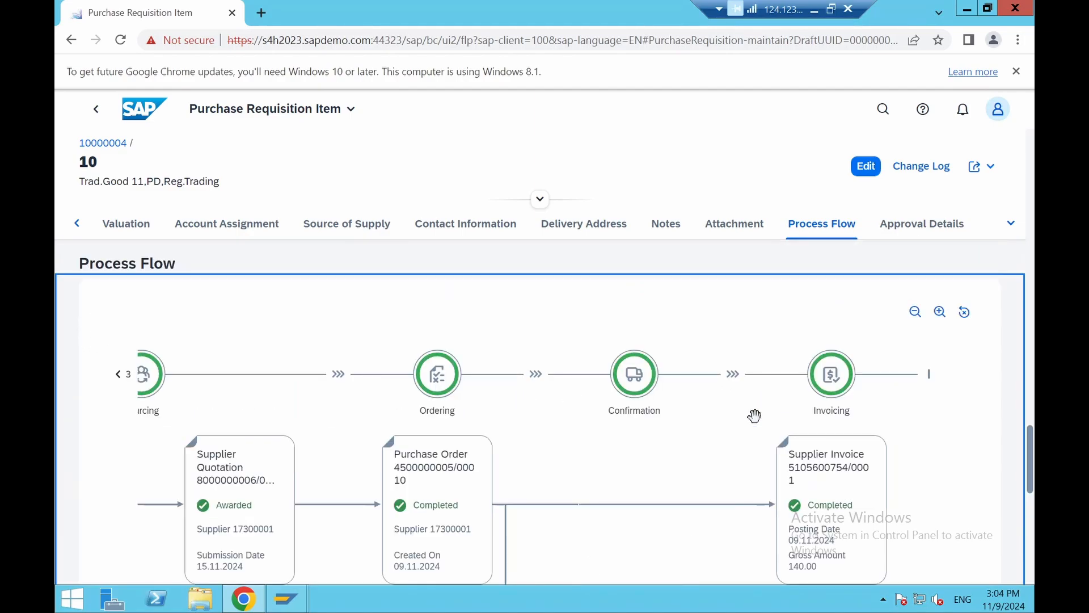
click(915, 313)
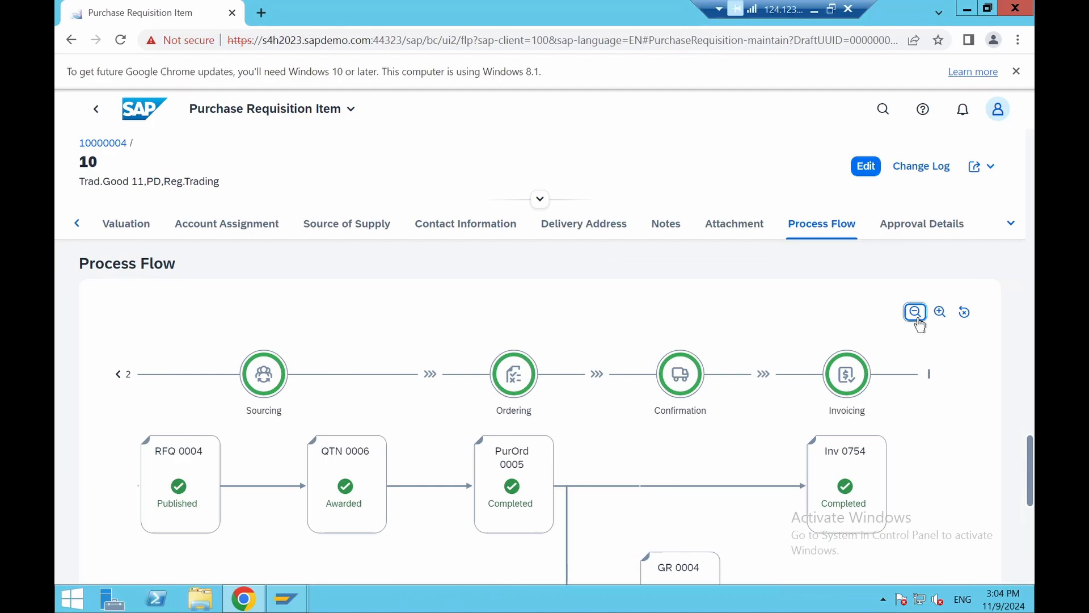
click(916, 313)
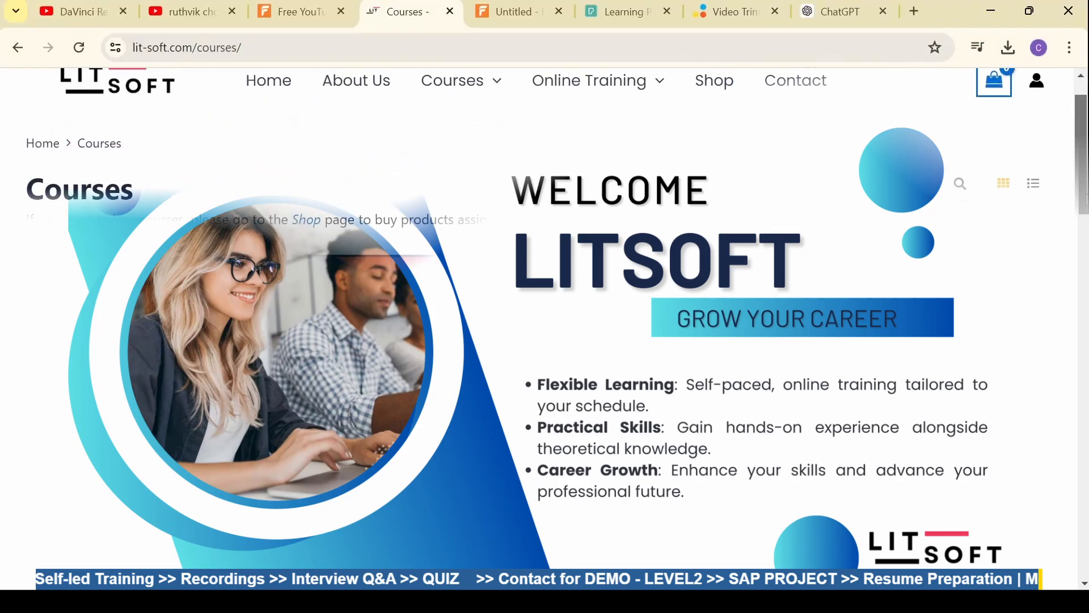
scroll(1085, 247, down, 2)
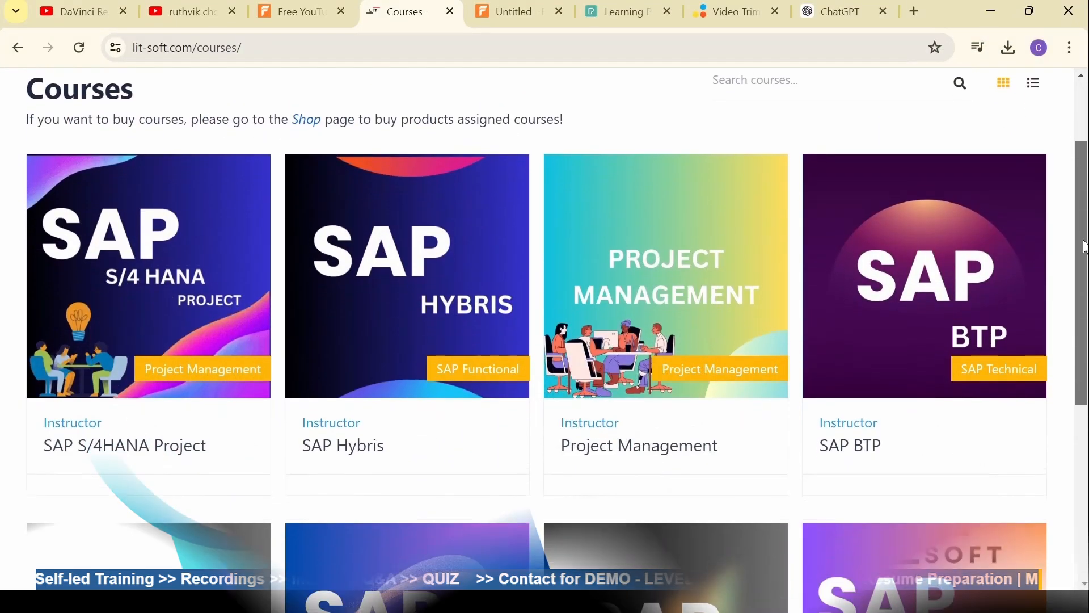
drag(1085, 247, 1085, 348)
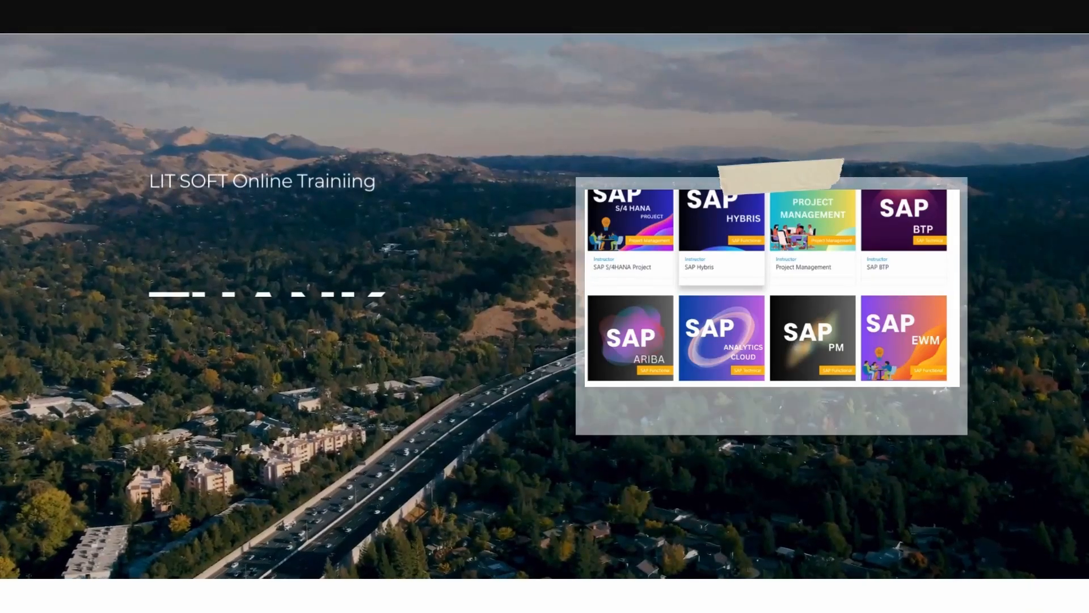